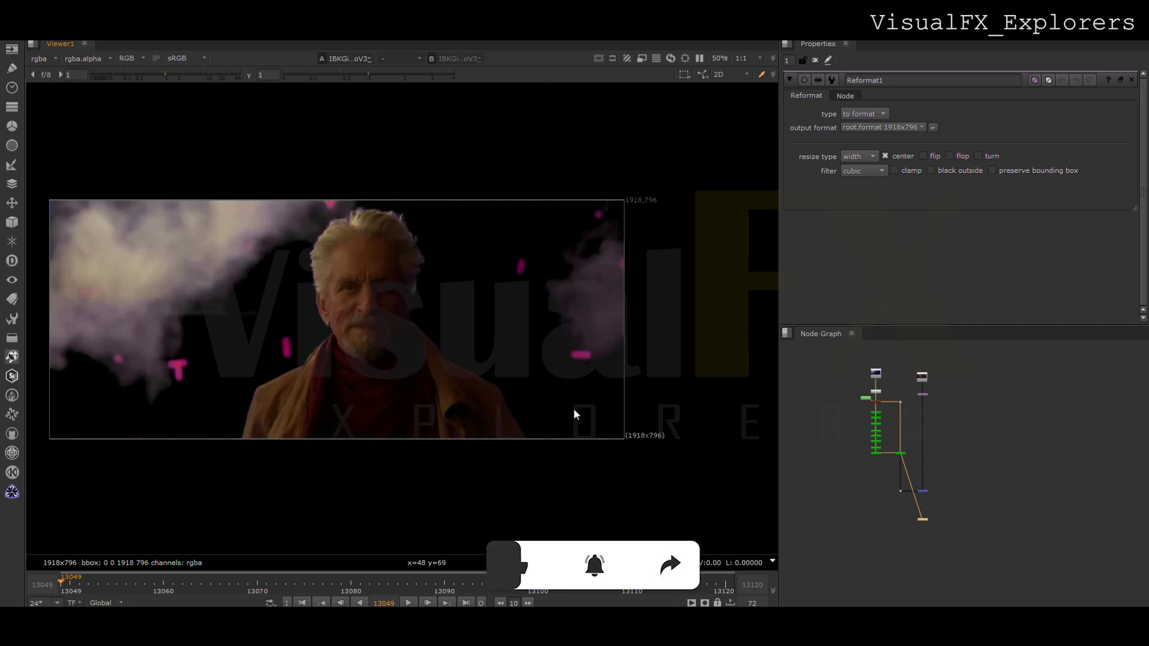
Spread the foreground and background branches apart in the node graph and display the final merge in the viewer.
{"action": "middle_click_drag", "start_coordinate": [928, 520], "coordinate": [917, 539]}
{"action": "left_click_drag", "start_coordinate": [898, 358], "coordinate": [940, 534]}
{"action": "left_click_drag", "start_coordinate": [915, 532], "coordinate": [989, 532]}
{"action": "left_click", "coordinate": [911, 574]}
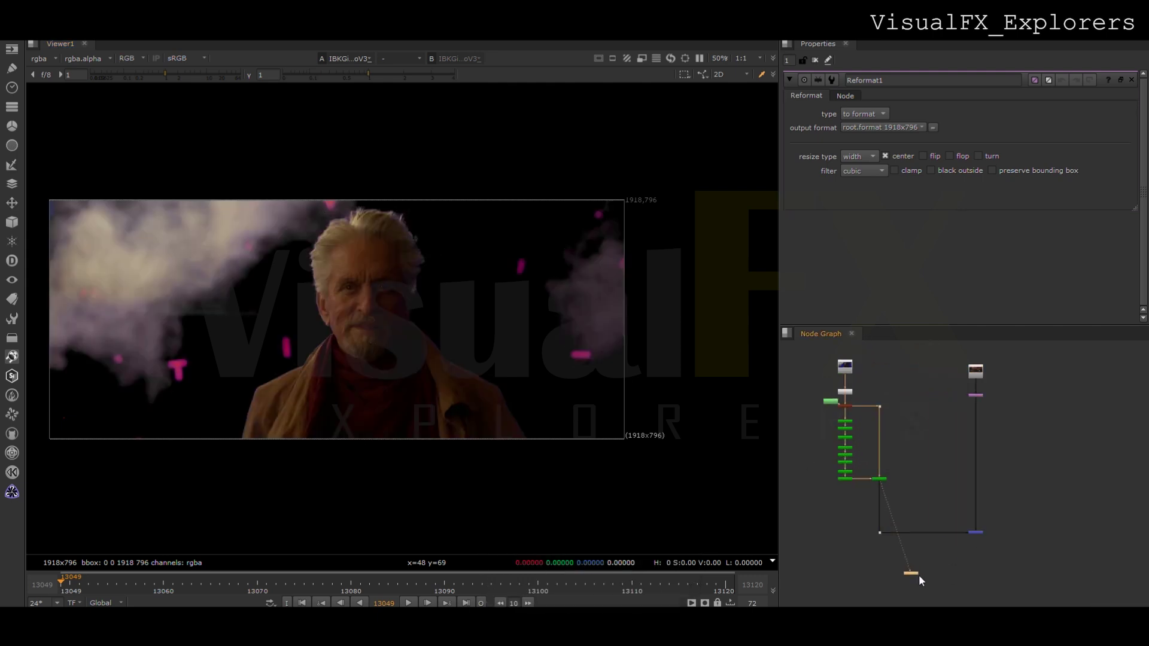
{"action": "key", "text": "1"}
{"action": "scroll", "coordinate": [892, 498], "scroll_direction": "up", "scroll_amount": 3}
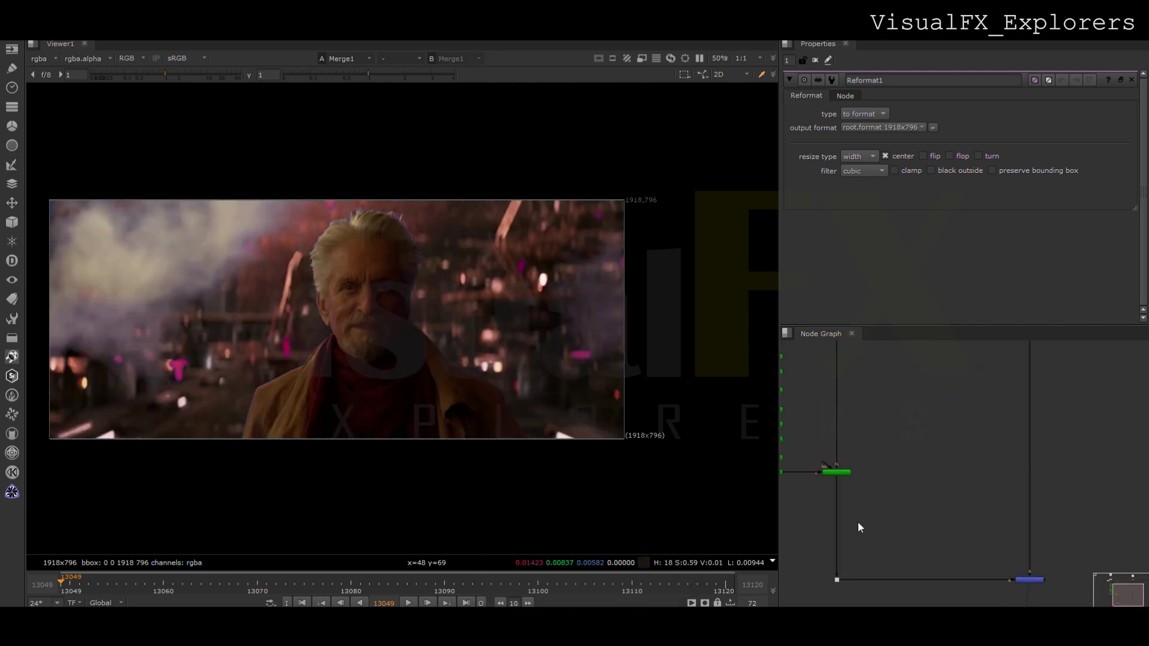
Insert a dot in the vertical connection above the green node that feeds the final merge.
{"action": "key", "text": "k"}
{"action": "left_click", "coordinate": [837, 414], "text": "ctrl"}
{"action": "scroll", "coordinate": [868, 526], "scroll_direction": "up", "scroll_amount": 3}
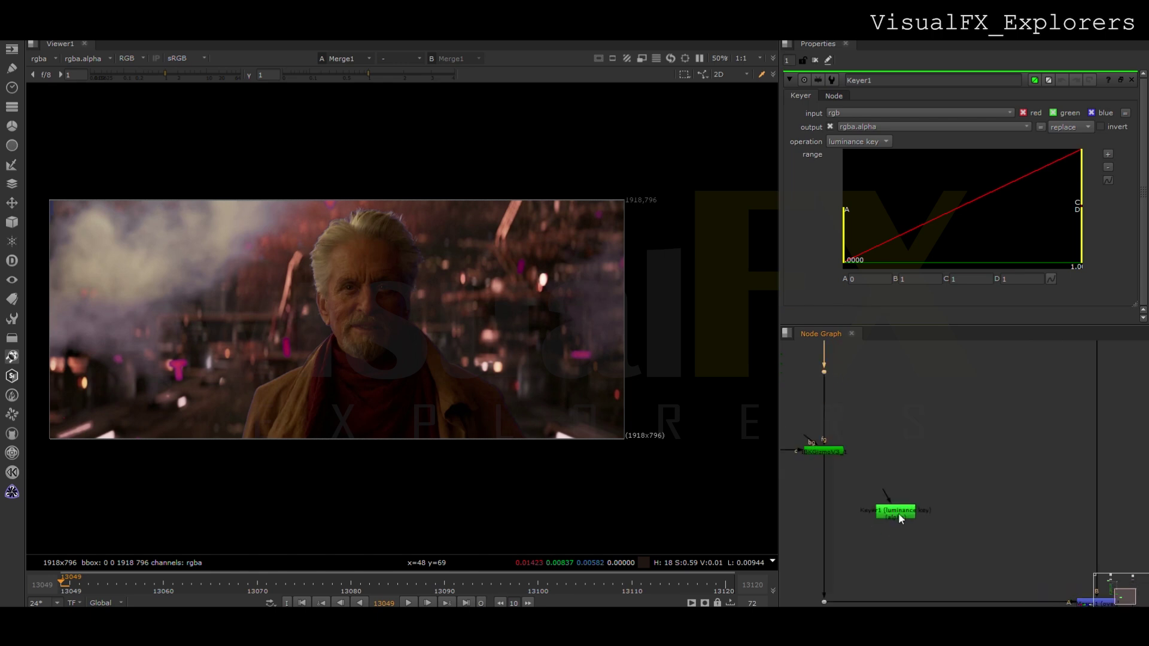
{"action": "left_click", "coordinate": [899, 514]}
{"action": "key", "text": "Delete"}
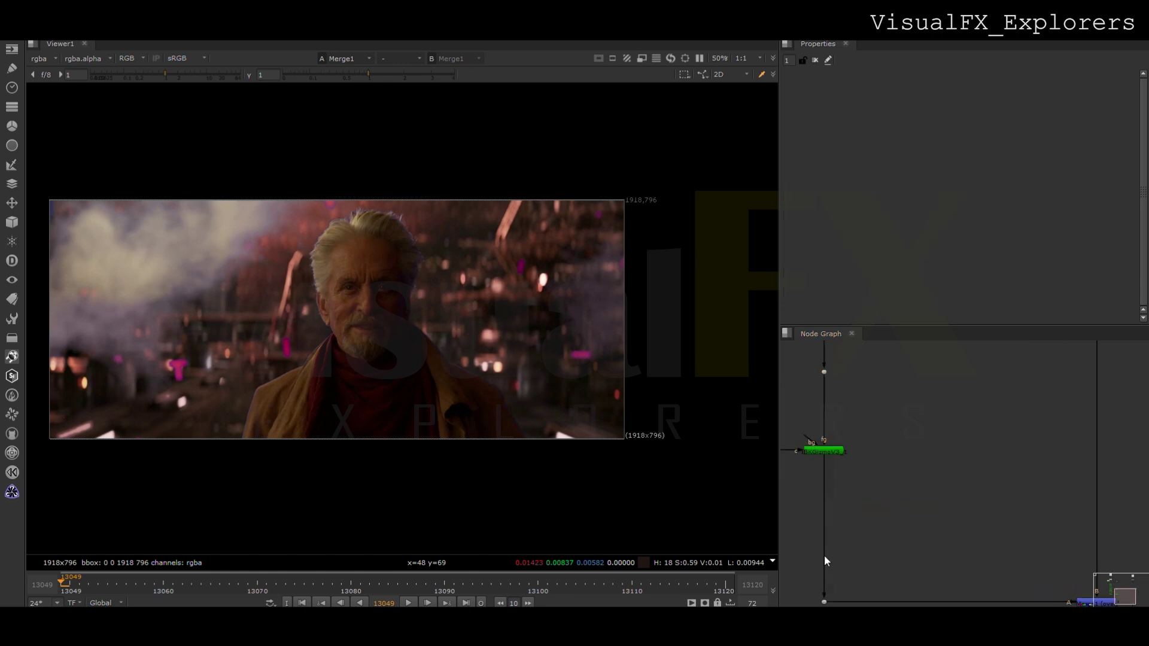
Add a Keylight node beside the green node, feed it from the upper dot through a new corner dot, and display it.
{"action": "key", "text": "Return"}
{"action": "left_click_drag", "start_coordinate": [892, 508], "coordinate": [903, 466]}
{"action": "key", "text": "1"}
{"action": "left_click", "coordinate": [865, 415], "text": "ctrl"}
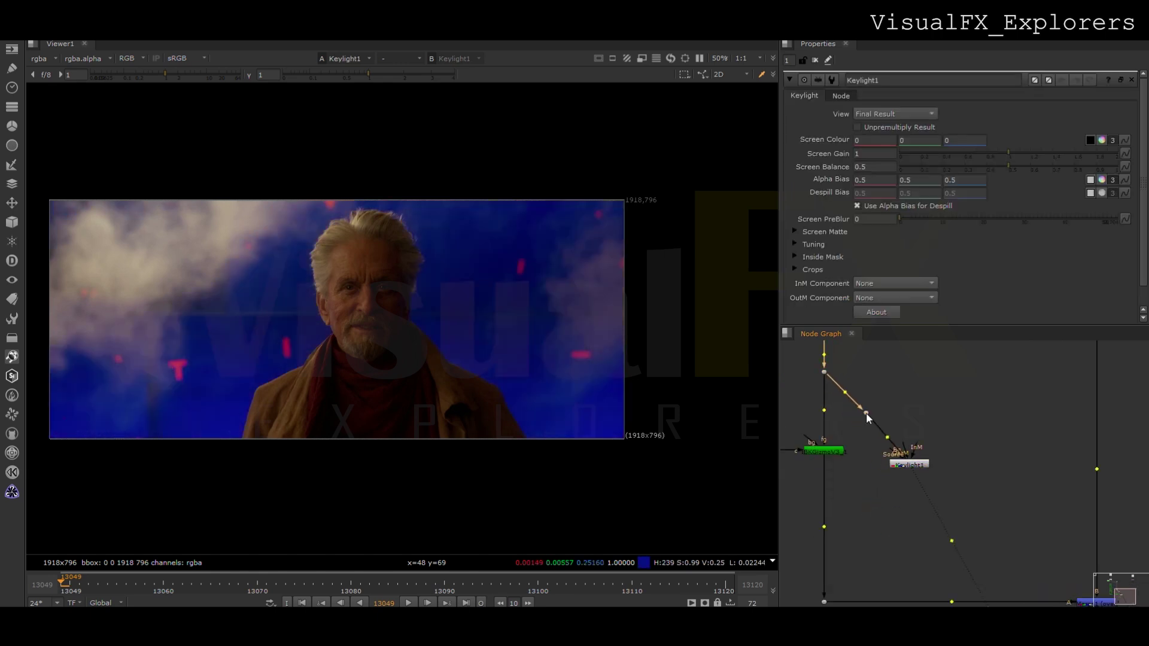
{"action": "left_click", "coordinate": [912, 465], "text": "shift"}
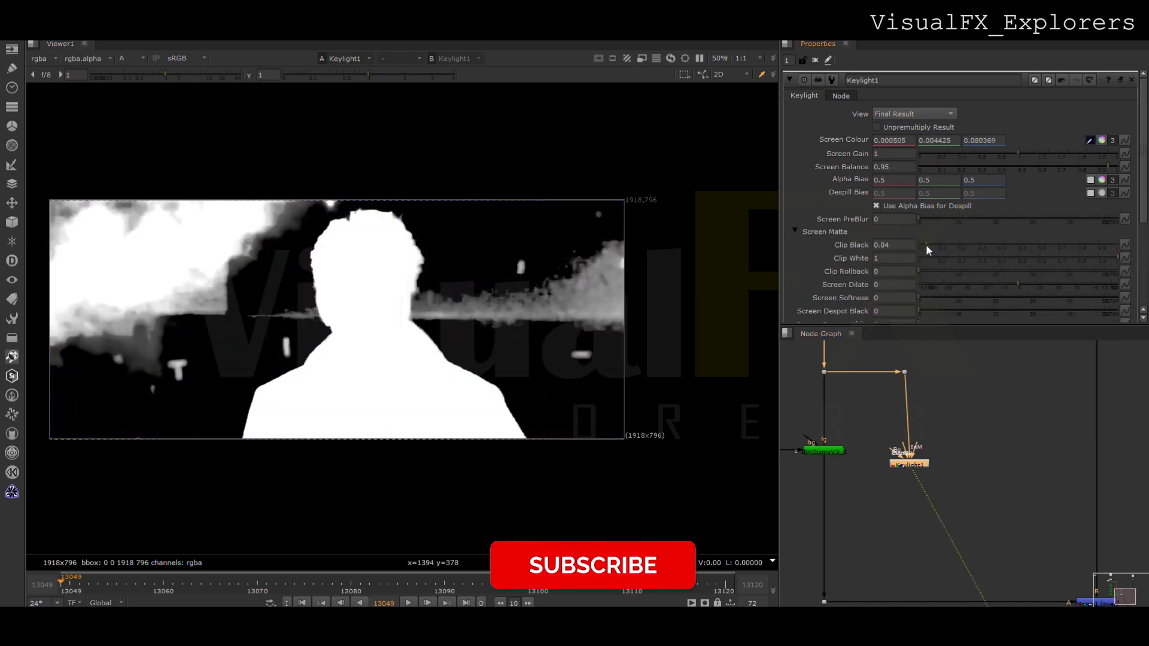
Refine the Keylight matte by adjusting Clip Black, Screen Dilate and Screen Softness.
{"action": "left_click_drag", "start_coordinate": [928, 250], "coordinate": [1074, 245]}
{"action": "left_click_drag", "start_coordinate": [1010, 284], "coordinate": [1011, 284]}
{"action": "left_click_drag", "start_coordinate": [920, 297], "coordinate": [951, 297]}
Compare the green node's matte with the Keylight matte by displaying each alternately in the viewer.
{"action": "left_click", "coordinate": [824, 452]}
{"action": "key", "text": "1"}
{"action": "left_click", "coordinate": [912, 468]}
{"action": "key", "text": "1"}
{"action": "left_click", "coordinate": [829, 452]}
{"action": "key", "text": "1"}
{"action": "left_click", "coordinate": [907, 465]}
{"action": "key", "text": "1"}
Insert a Merge node below the green node with the Keylight connected as its A input.
{"action": "left_click", "coordinate": [826, 451]}
{"action": "key", "text": "m"}
{"action": "left_click_drag", "start_coordinate": [813, 493], "coordinate": [901, 507]}
Display the final merge in colour and toggle the new matte merge off and on to compare its effect.
{"action": "middle_click_drag", "start_coordinate": [1032, 584], "coordinate": [991, 523]}
{"action": "left_click", "coordinate": [1050, 546]}
{"action": "key", "text": "1"}
{"action": "key", "text": "a"}
{"action": "left_click", "coordinate": [793, 448]}
{"action": "key", "text": "d"}
{"action": "key", "text": "d"}
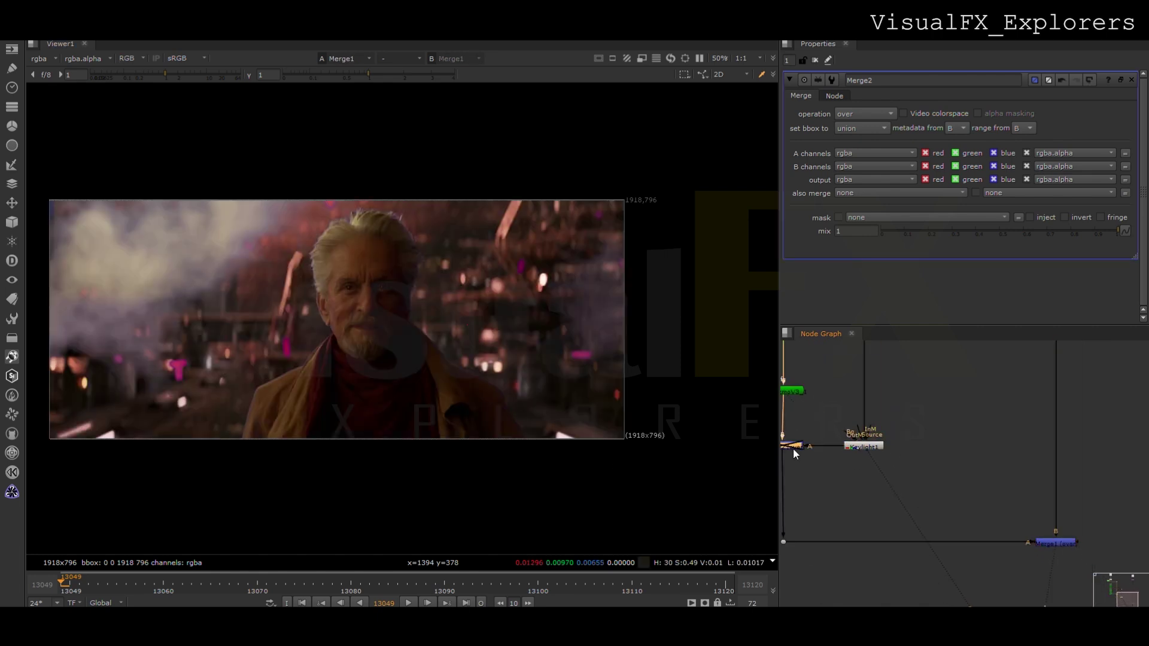
Move the Keylight node farther away from the matte merge to tidy the branch.
{"action": "scroll", "coordinate": [889, 431], "scroll_direction": "down", "scroll_amount": 1}
{"action": "middle_click_drag", "start_coordinate": [848, 344], "coordinate": [846, 381]}
{"action": "left_click", "coordinate": [866, 495]}
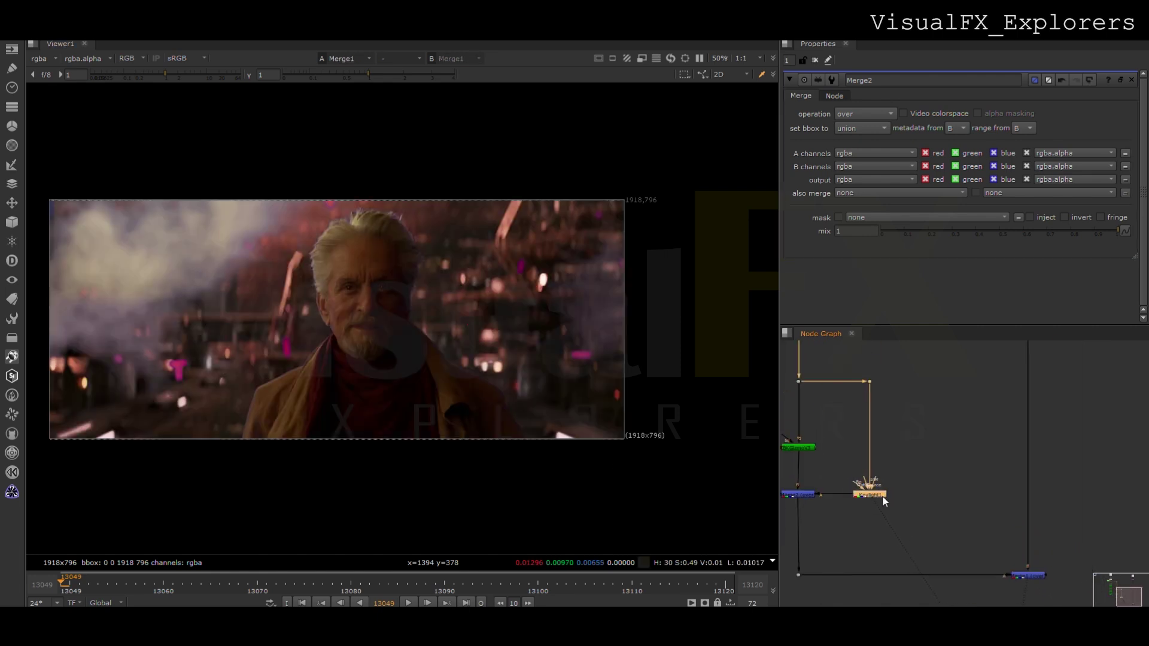
{"action": "left_click_drag", "start_coordinate": [882, 496], "coordinate": [913, 495]}
Check the composite on later frames of the shot, then return to frame 13049.
{"action": "left_click", "coordinate": [1035, 580]}
{"action": "left_click", "coordinate": [801, 495]}
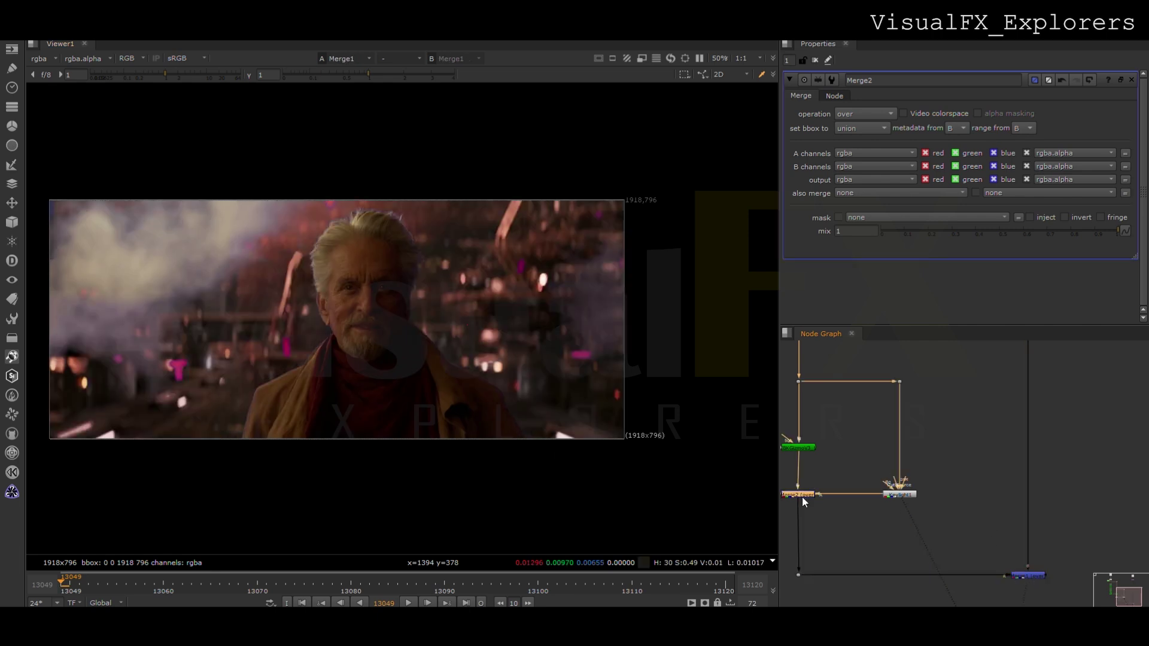
{"action": "left_click", "coordinate": [346, 583]}
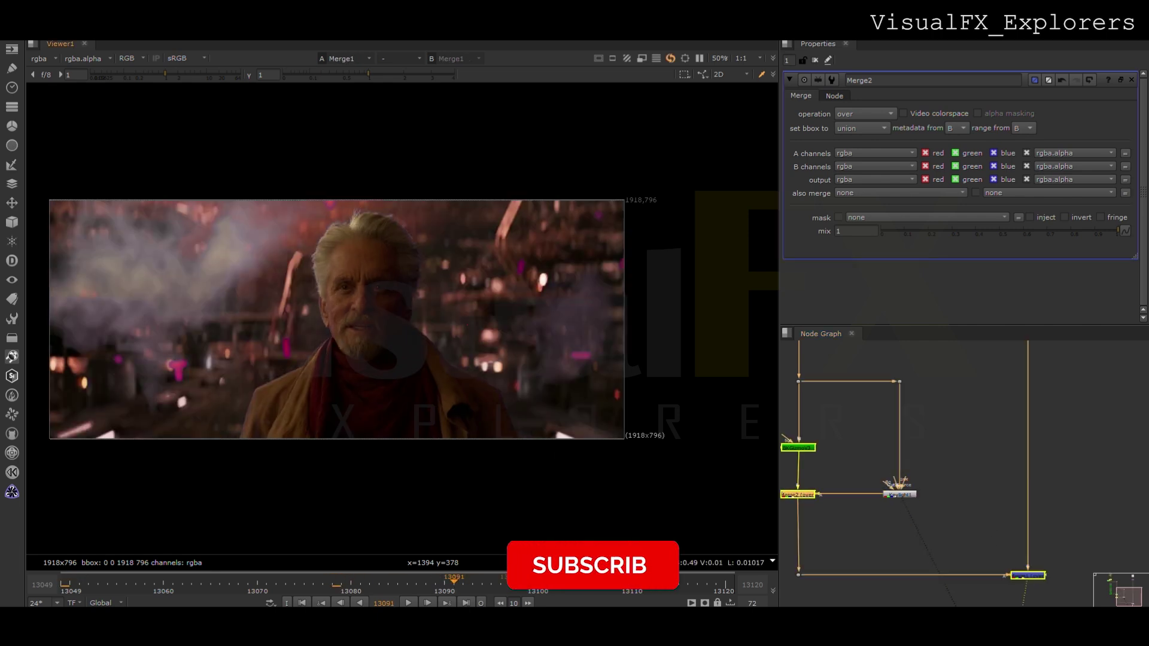
{"action": "left_click", "coordinate": [66, 588]}
Move the background branch and the final merge farther from the key branch to make room in the graph.
{"action": "scroll", "coordinate": [938, 499], "scroll_direction": "down", "scroll_amount": 6}
{"action": "left_click_drag", "start_coordinate": [944, 410], "coordinate": [997, 559]}
{"action": "left_click_drag", "start_coordinate": [965, 518], "coordinate": [1026, 519]}
{"action": "left_click_drag", "start_coordinate": [892, 512], "coordinate": [1025, 518]}
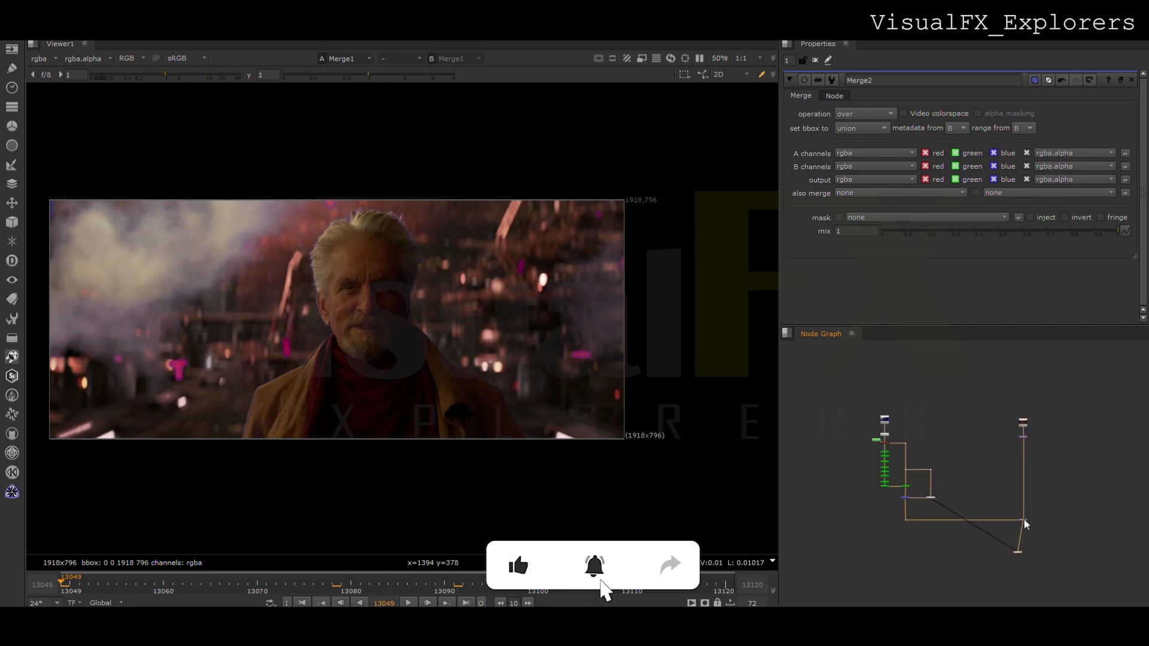
Add a second Keylight node in the empty area between the key branch and the background branch.
{"action": "left_click", "coordinate": [980, 508]}
{"action": "scroll", "coordinate": [962, 477], "scroll_direction": "up", "scroll_amount": 3}
{"action": "scroll", "coordinate": [936, 460], "scroll_direction": "up", "scroll_amount": 4}
{"action": "key", "text": "Tab"}
{"action": "type", "text": "key"}
{"action": "key", "text": "Return"}
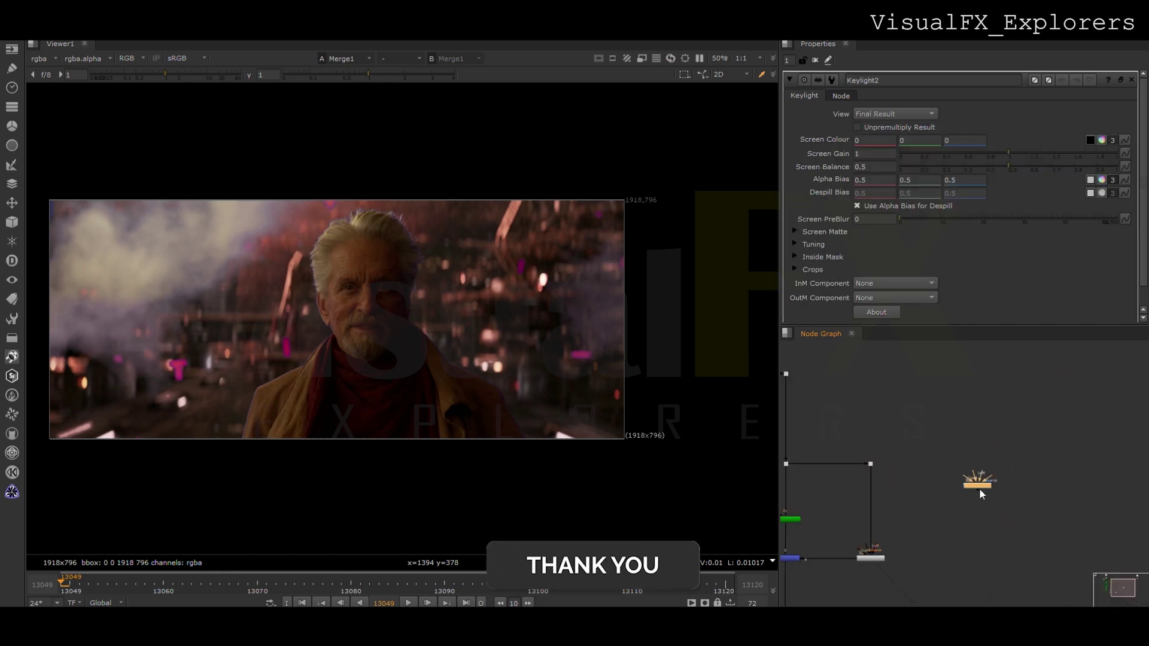
Connect the second Keylight to the plate branch through new dots and display its result.
{"action": "left_click_drag", "start_coordinate": [981, 484], "coordinate": [981, 449]}
{"action": "middle_click_drag", "start_coordinate": [981, 449], "coordinate": [1018, 517]}
{"action": "left_click_drag", "start_coordinate": [1026, 503], "coordinate": [895, 449]}
{"action": "left_click_drag", "start_coordinate": [983, 478], "coordinate": [1029, 464], "text": "ctrl"}
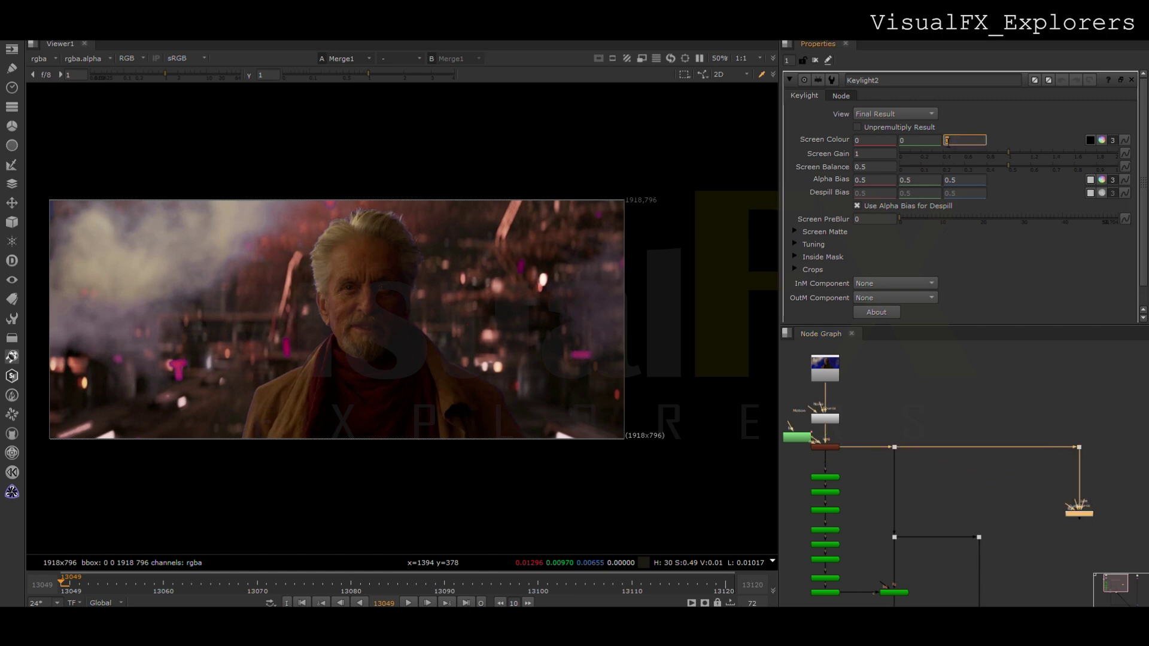
{"action": "middle_click_drag", "start_coordinate": [1043, 508], "coordinate": [905, 457]}
{"action": "key", "text": "1"}
Merge the plate with the second Keylight, set the operation to minus and swap the merge inputs.
{"action": "left_click", "coordinate": [991, 465]}
{"action": "key", "text": "m"}
{"action": "left_click_drag", "start_coordinate": [983, 454], "coordinate": [1007, 468]}
{"action": "key", "text": "1"}
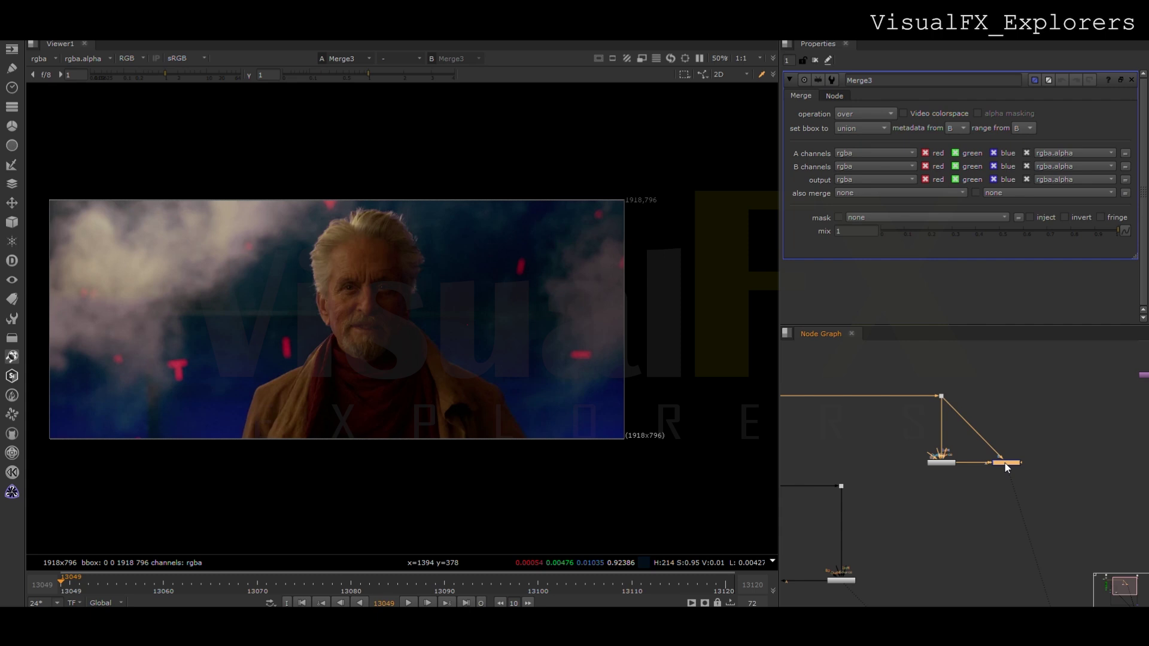
{"action": "left_click", "coordinate": [917, 359]}
{"action": "key", "text": "shift+x"}
Add a Saturation node below the minus merge and bring its saturation all the way down.
{"action": "left_click", "coordinate": [998, 485]}
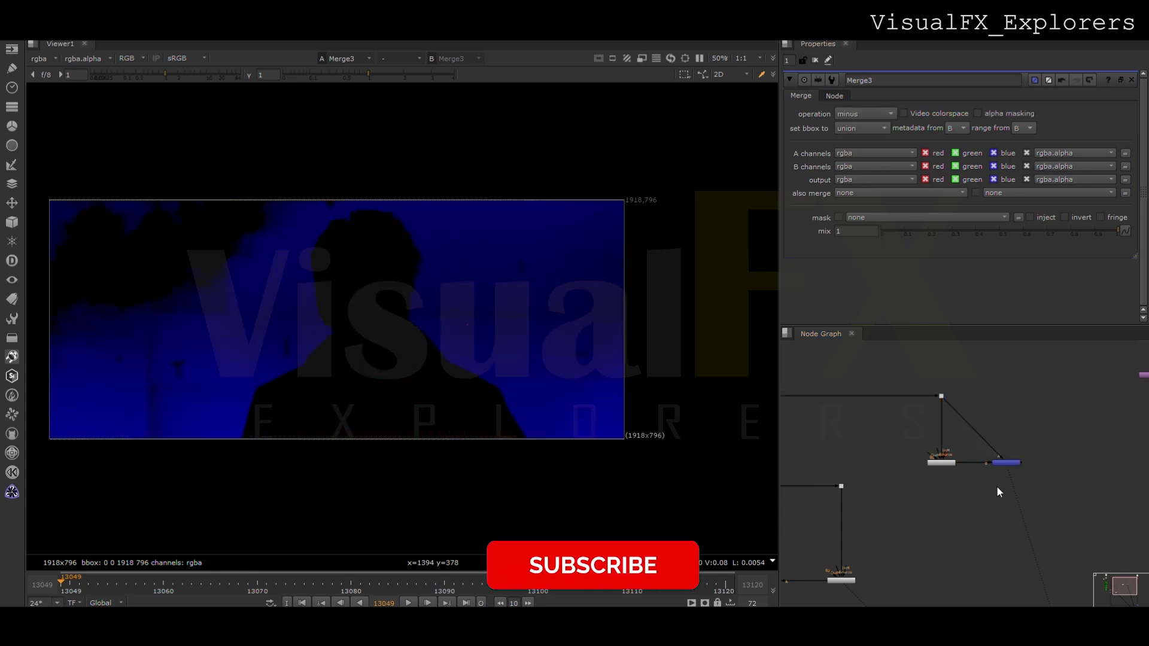
{"action": "key", "text": "s"}
{"action": "left_click_drag", "start_coordinate": [1002, 486], "coordinate": [1015, 503]}
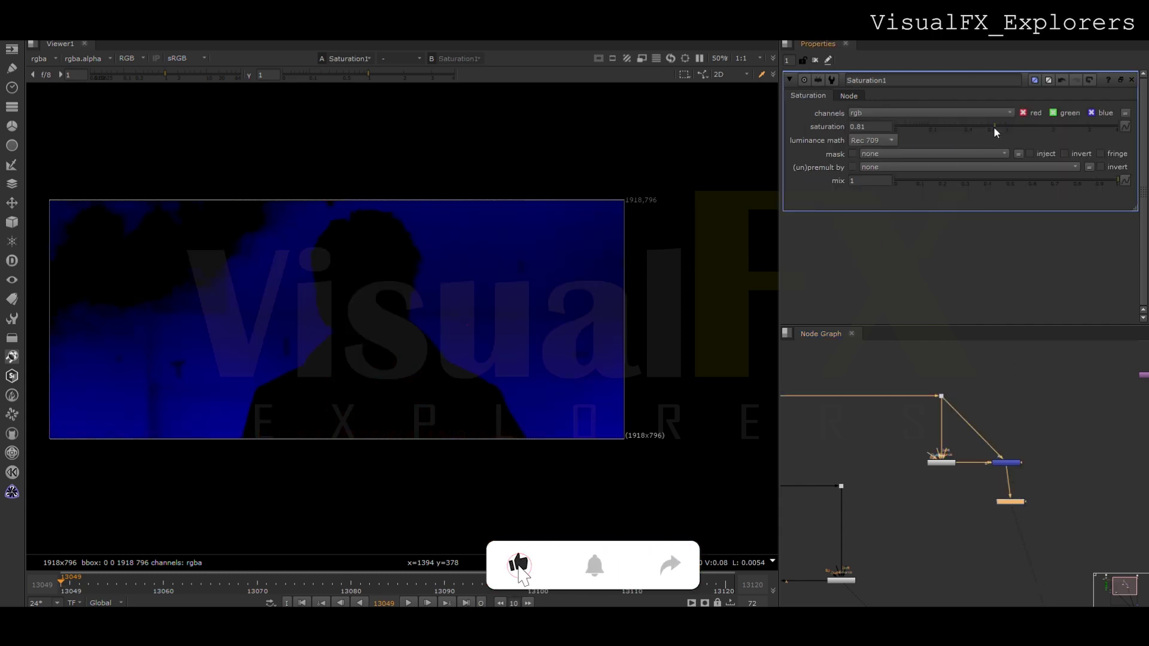
{"action": "left_click_drag", "start_coordinate": [995, 128], "coordinate": [892, 128]}
Insert a Merge node below the second Keylight with the Saturation node connected as its A input.
{"action": "left_click", "coordinate": [946, 501]}
{"action": "key", "text": "m"}
{"action": "scroll", "coordinate": [954, 497], "scroll_direction": "up", "scroll_amount": 4}
{"action": "left_click_drag", "start_coordinate": [951, 478], "coordinate": [934, 429]}
{"action": "mouse_move", "coordinate": [934, 508]}
{"action": "left_mouse_down"}
{"action": "mouse_move", "coordinate": [1060, 504]}
{"action": "mouse_move", "coordinate": [932, 510]}
{"action": "left_mouse_up"}
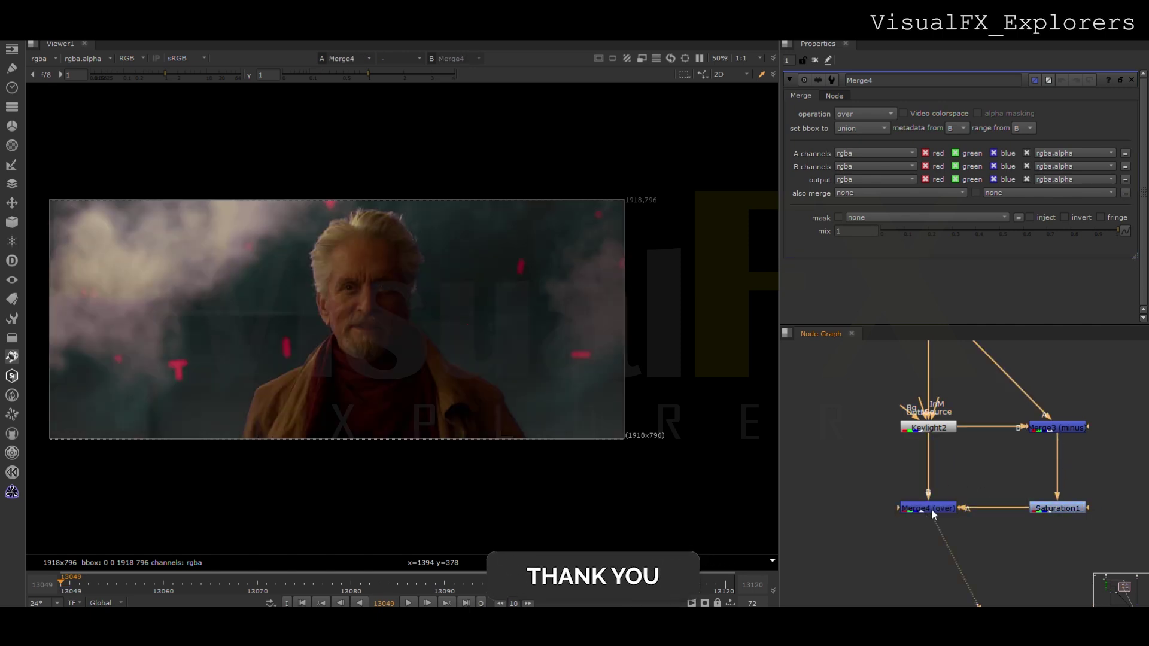
Set the operation of the merge below the second Keylight to plus.
{"action": "scroll", "coordinate": [931, 509], "scroll_direction": "down", "scroll_amount": 5}
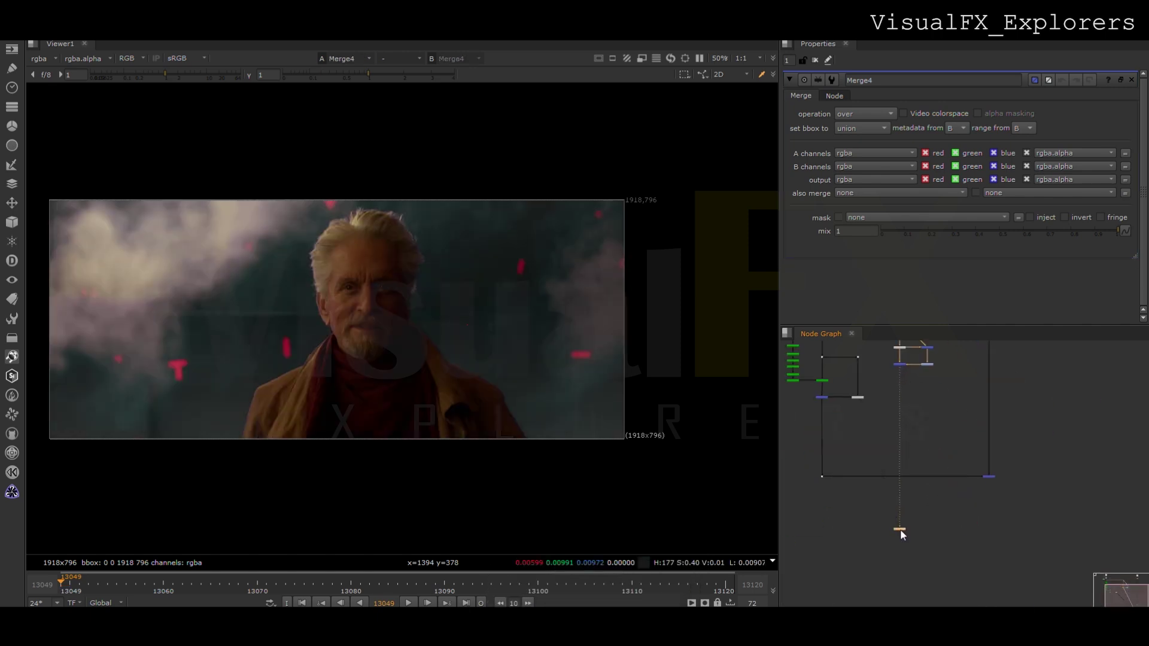
{"action": "scroll", "coordinate": [911, 483], "scroll_direction": "up", "scroll_amount": 5}
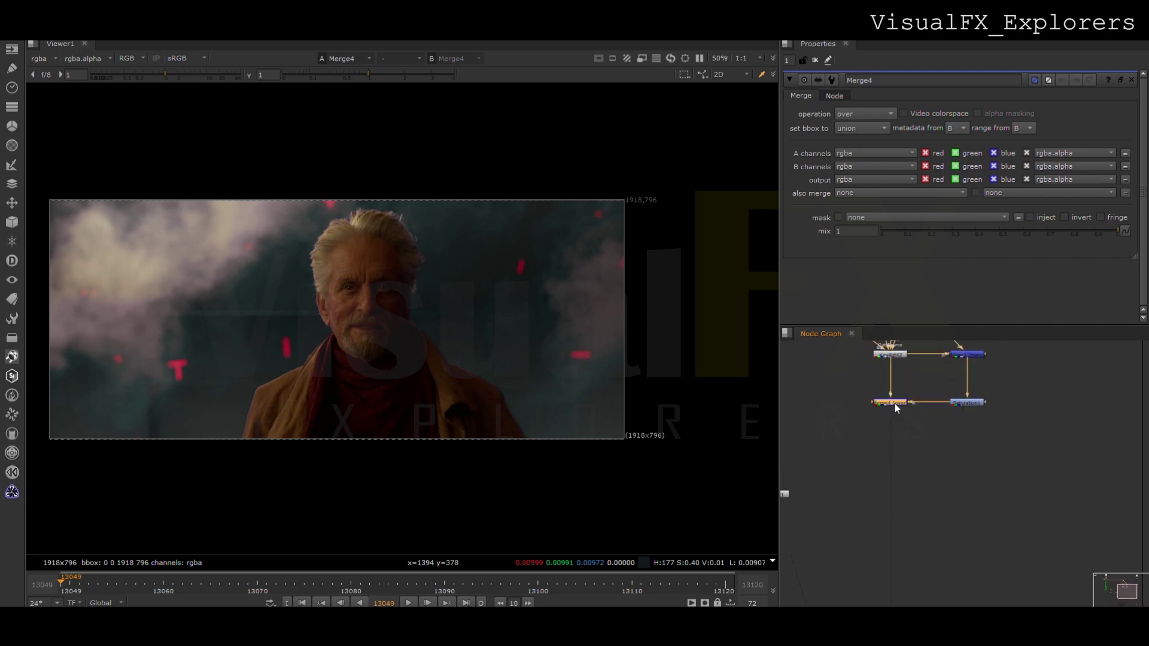
{"action": "left_click", "coordinate": [869, 354]}
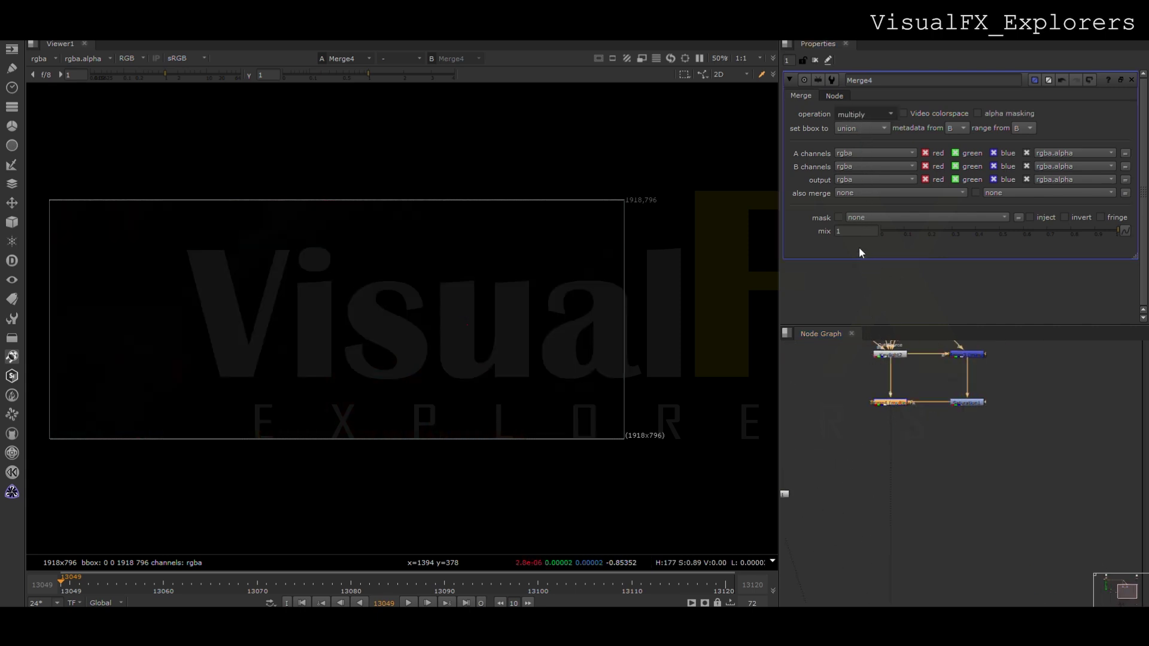
{"action": "scroll", "coordinate": [904, 426], "scroll_direction": "up", "scroll_amount": 3}
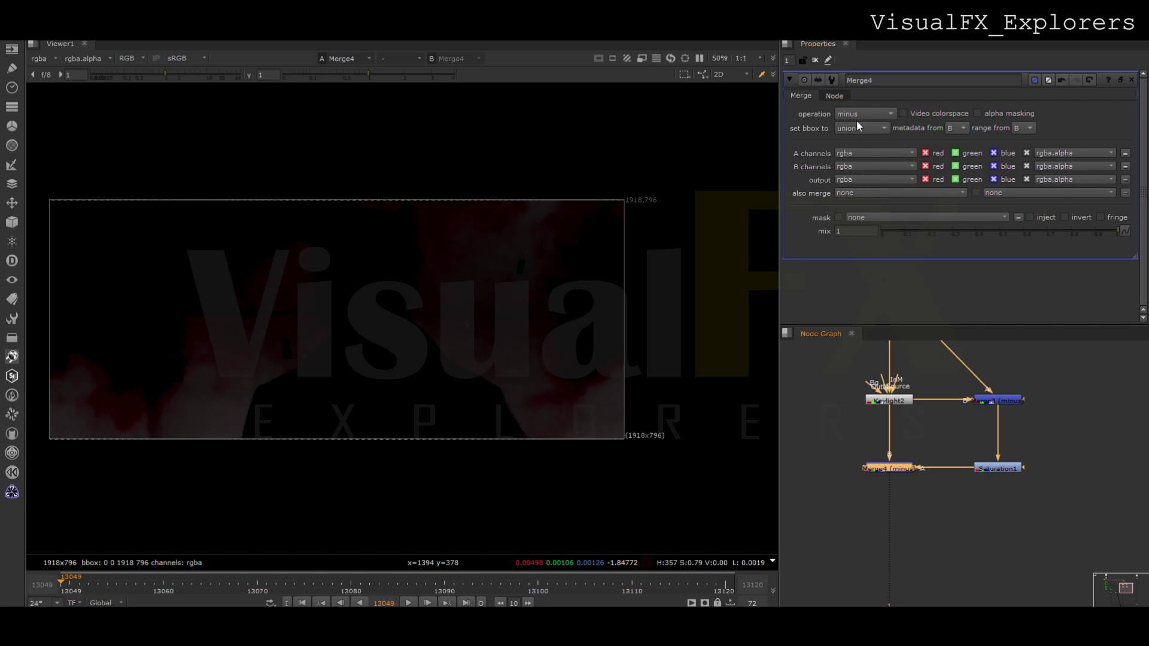
{"action": "left_click", "coordinate": [855, 115]}
{"action": "left_click", "coordinate": [858, 309]}
Compare the second Keylight's output with the plus merge in the viewer.
{"action": "left_click", "coordinate": [890, 400]}
{"action": "key", "text": "1"}
{"action": "left_click", "coordinate": [903, 469]}
{"action": "key", "text": "1"}
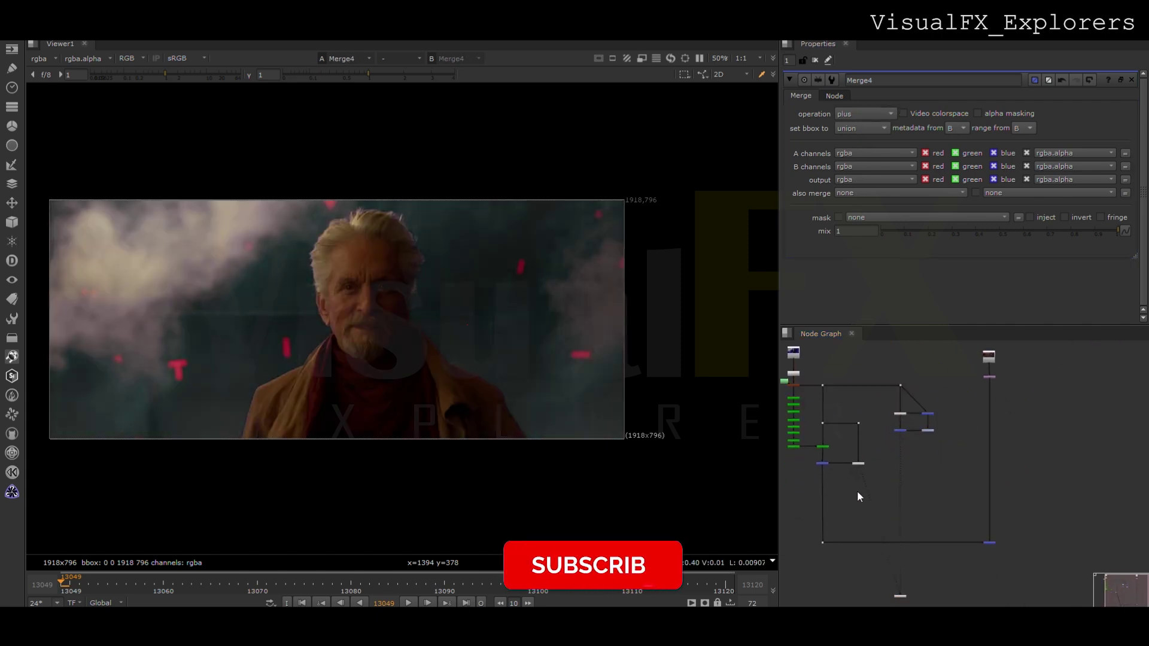
Add a Copy node taking alpha from the matte merge and colour from the plus merge, and display it.
{"action": "left_click", "coordinate": [885, 492]}
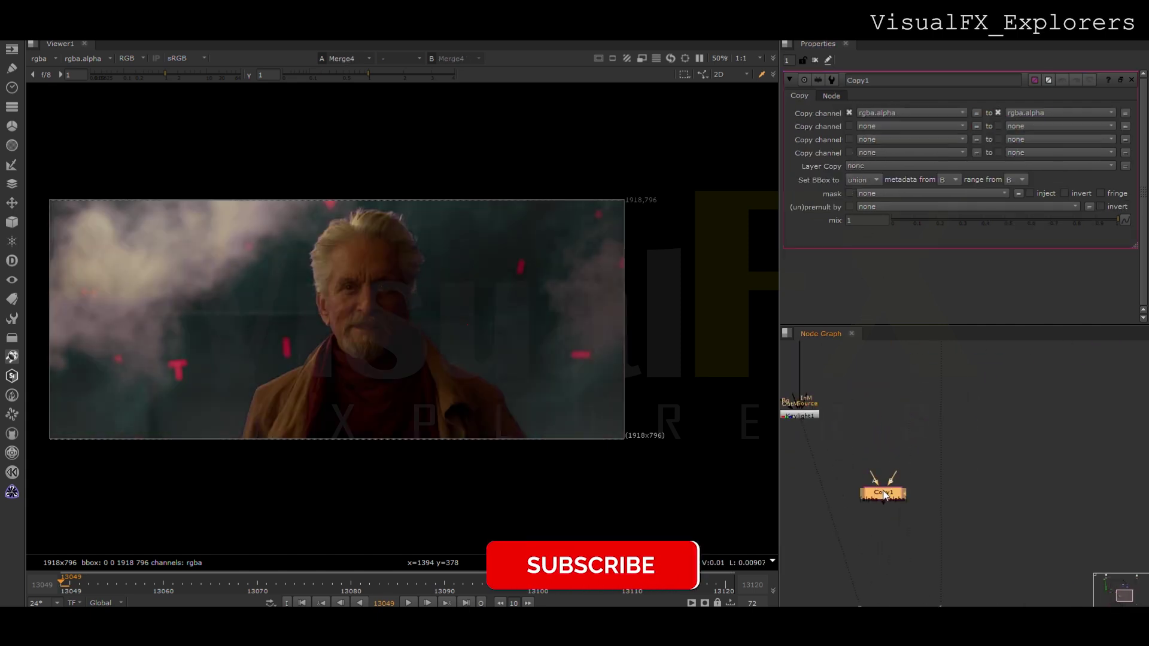
{"action": "middle_click_drag", "start_coordinate": [886, 493], "coordinate": [1023, 498]}
{"action": "left_click_drag", "start_coordinate": [1011, 487], "coordinate": [1048, 414]}
{"action": "scroll", "coordinate": [1003, 502], "scroll_direction": "down", "scroll_amount": 2}
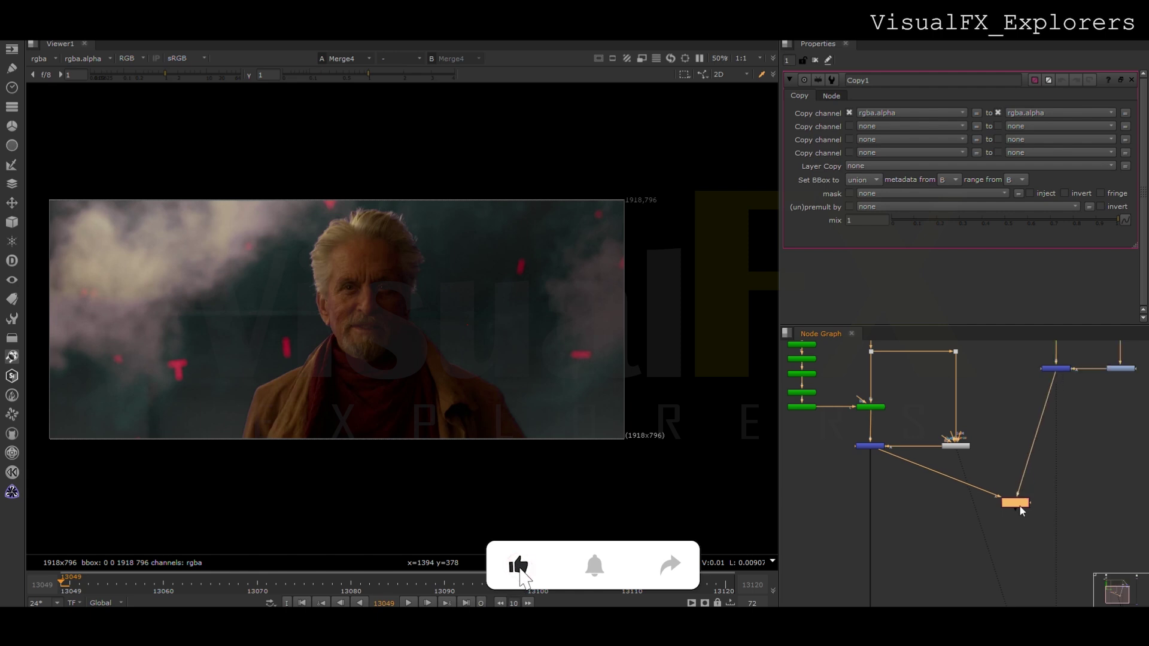
{"action": "key", "text": "1"}
Add a Premult node below the Copy node, display it, and feed it through the dot into the final merge.
{"action": "left_click", "coordinate": [1039, 478]}
{"action": "scroll", "coordinate": [1048, 441], "scroll_direction": "down", "scroll_amount": 4}
{"action": "left_click_drag", "start_coordinate": [1035, 467], "coordinate": [1061, 472]}
{"action": "left_click", "coordinate": [1035, 473]}
{"action": "left_click", "coordinate": [986, 479]}
{"action": "scroll", "coordinate": [1037, 473], "scroll_direction": "up", "scroll_amount": 3}
{"action": "key", "text": "1"}
{"action": "left_click_drag", "start_coordinate": [928, 430], "coordinate": [1056, 469]}
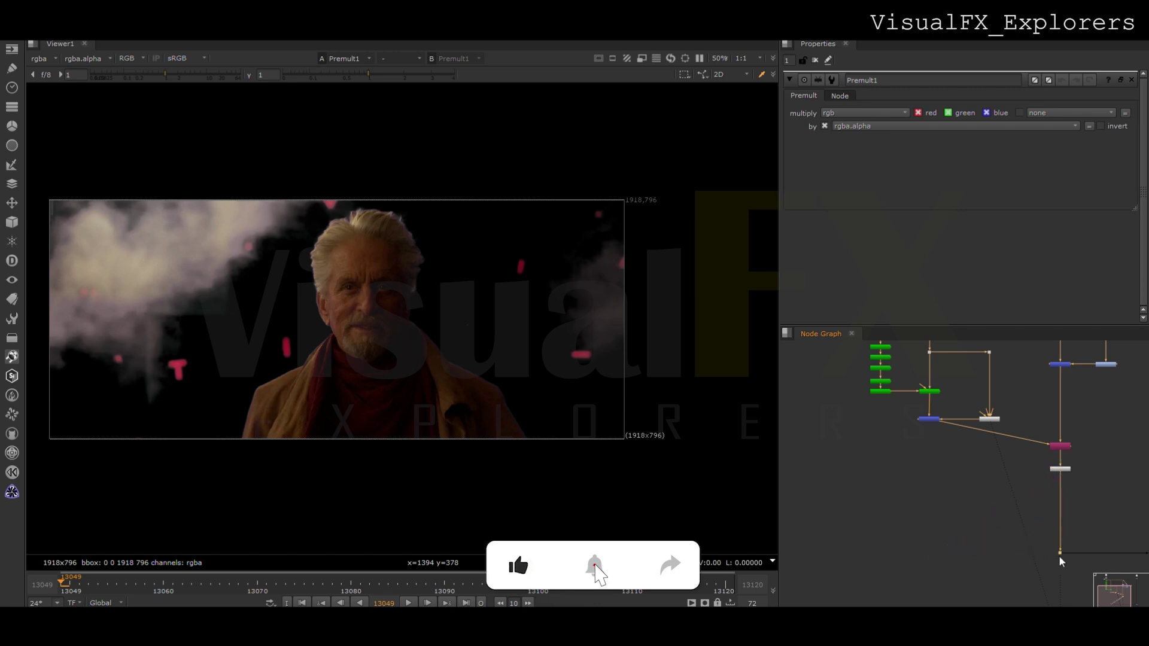
Move the Copy, Premult and final merge nodes lower in the graph to tidy the layout.
{"action": "scroll", "coordinate": [929, 450], "scroll_direction": "down", "scroll_amount": 4}
{"action": "middle_click_drag", "start_coordinate": [1037, 504], "coordinate": [965, 495]}
{"action": "left_click_drag", "start_coordinate": [844, 435], "coordinate": [1016, 540]}
{"action": "left_click_drag", "start_coordinate": [997, 495], "coordinate": [996, 529]}
{"action": "left_click", "coordinate": [989, 544]}
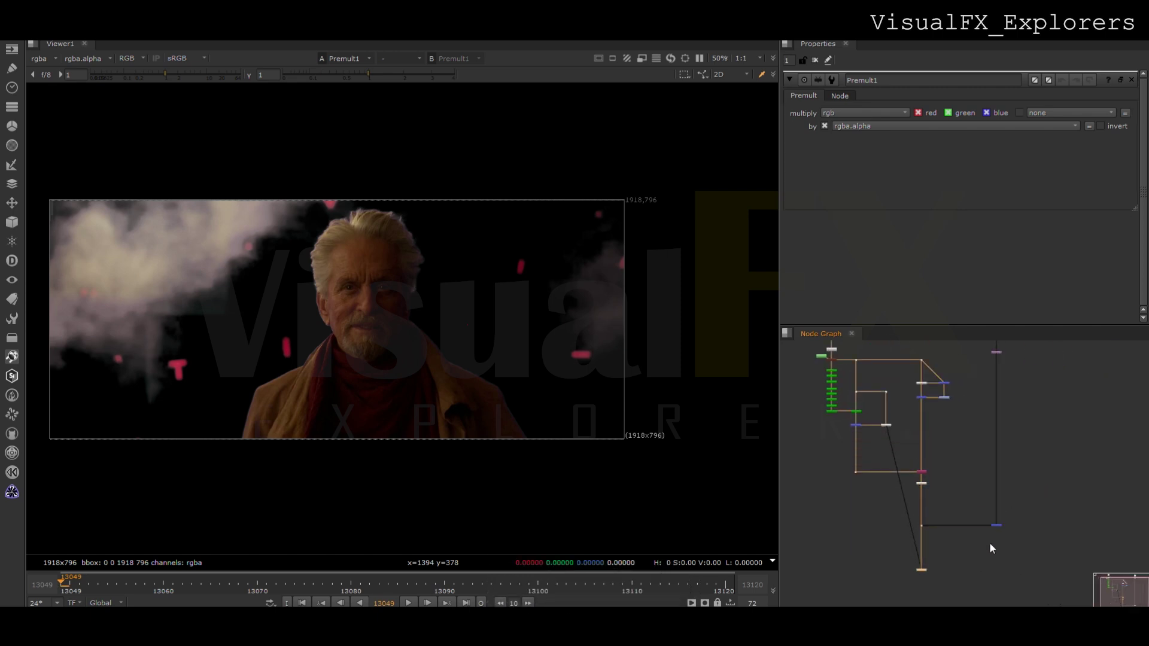
Check the alpha of the premultiplied foreground, then display the final merge in colour.
{"action": "key", "text": "a"}
{"action": "key", "text": "a"}
{"action": "left_click", "coordinate": [994, 526]}
{"action": "key", "text": "1"}
Insert a DespillMadness node below the plus merge and set its screen type to blue.
{"action": "scroll", "coordinate": [925, 402], "scroll_direction": "up", "scroll_amount": 5}
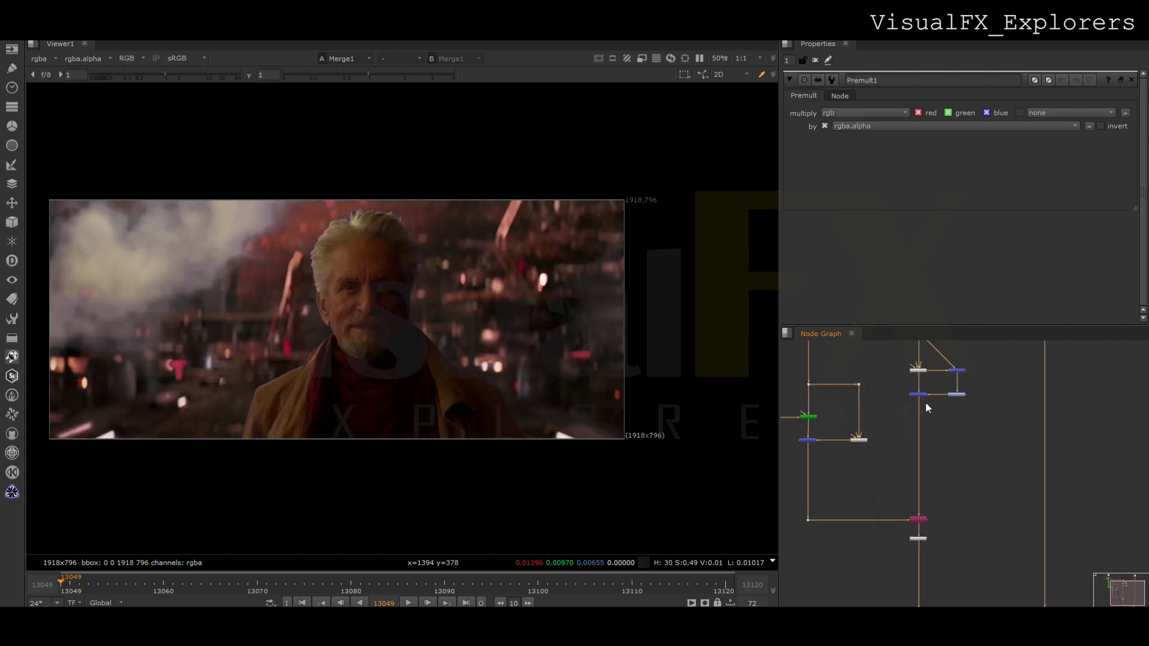
{"action": "left_click", "coordinate": [888, 432]}
{"action": "key", "text": "Tab"}
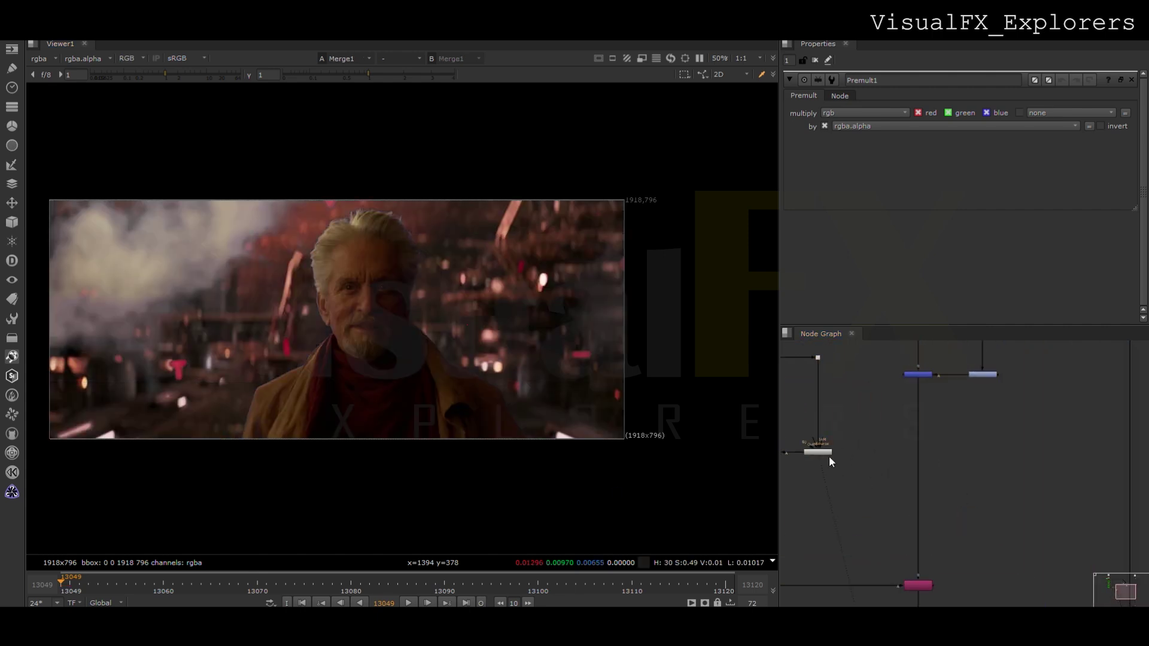
{"action": "left_click", "coordinate": [828, 457]}
{"action": "left_click_drag", "start_coordinate": [910, 428], "coordinate": [914, 432]}
{"action": "left_click", "coordinate": [866, 114]}
{"action": "left_click", "coordinate": [870, 128]}
Set the despill fine tune to 0.53, toggling the despill node to compare the effect.
{"action": "key", "text": "d"}
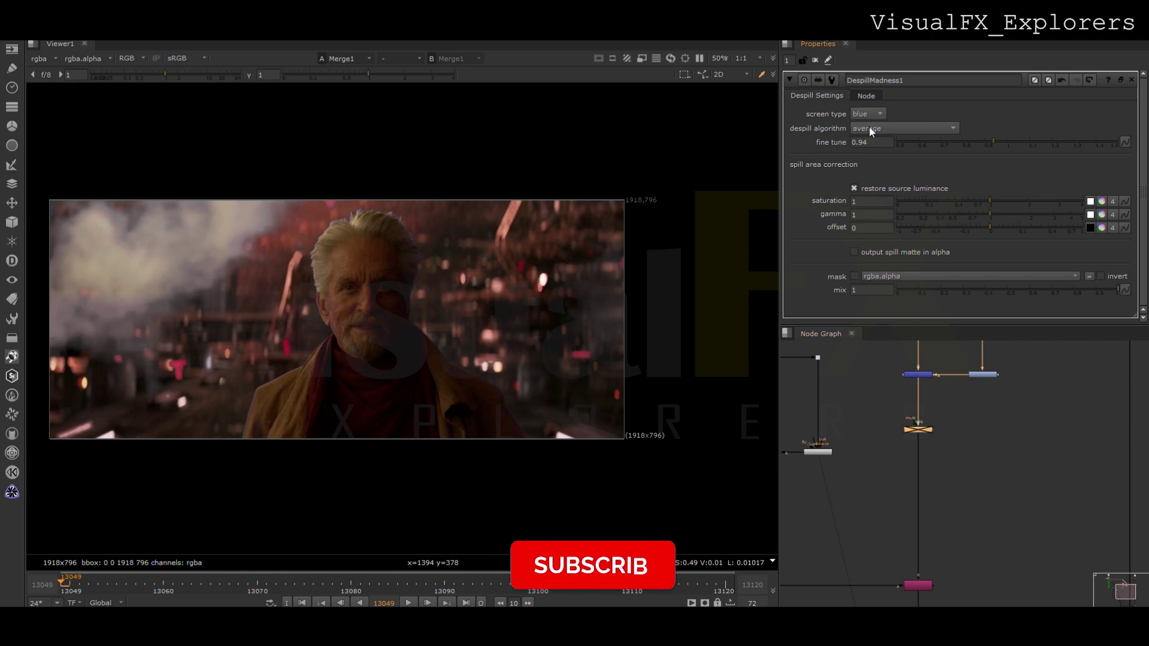
{"action": "left_click_drag", "start_coordinate": [992, 143], "coordinate": [1040, 154]}
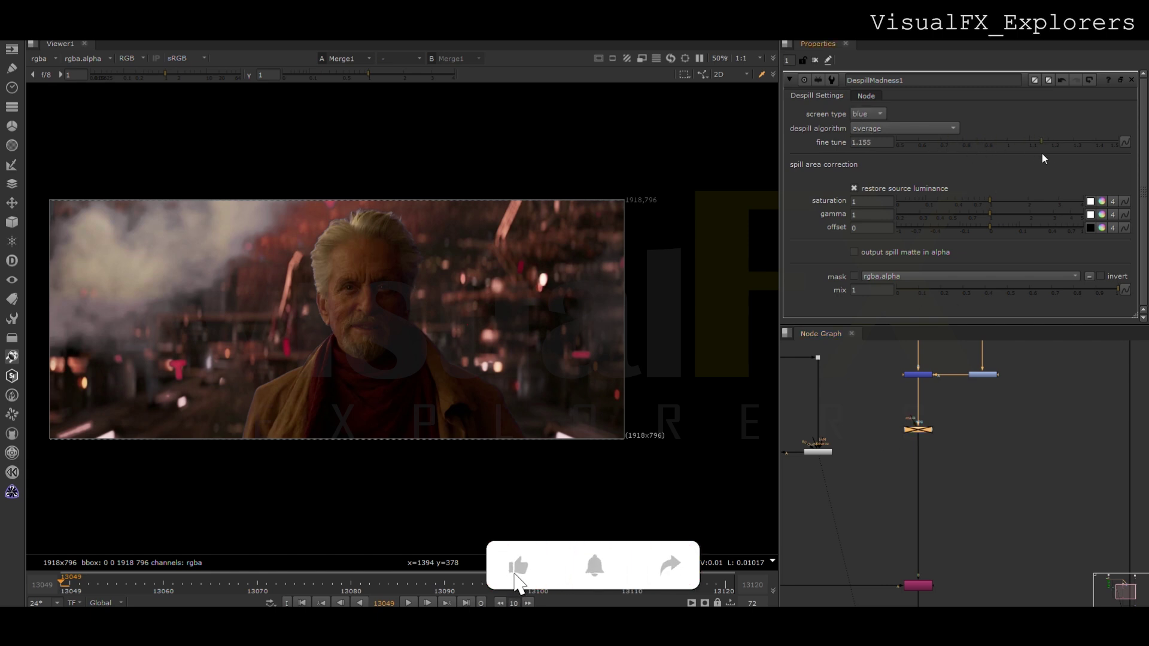
{"action": "left_click_drag", "start_coordinate": [930, 136], "coordinate": [1019, 152]}
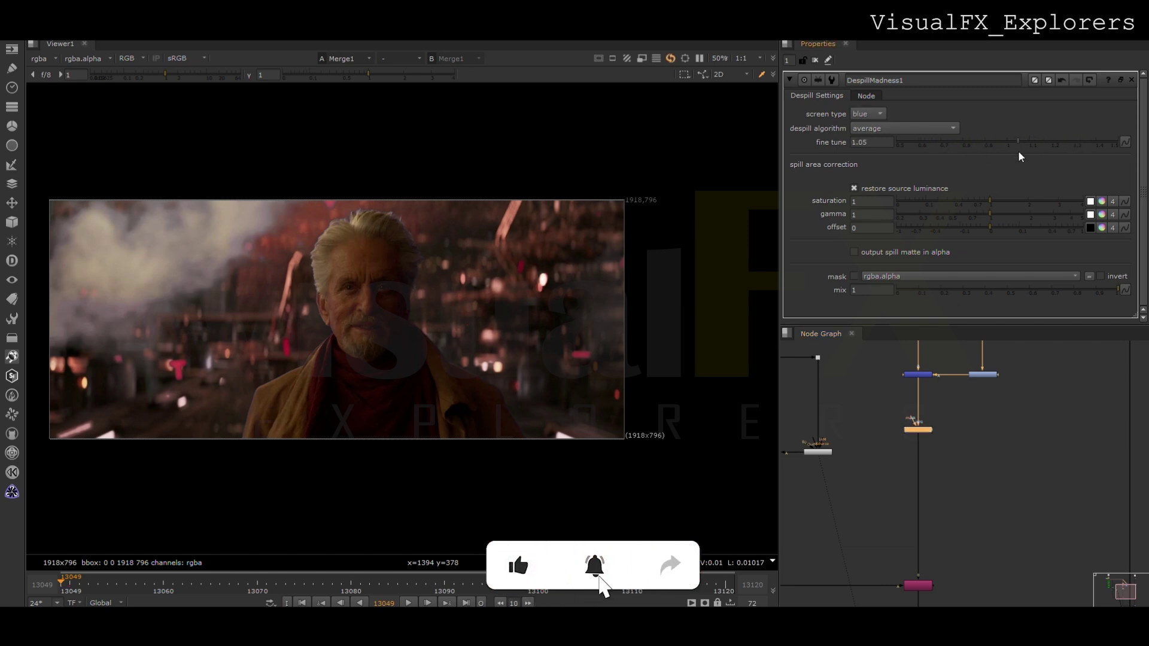
{"action": "key", "text": "d"}
{"action": "left_click", "coordinate": [903, 142]}
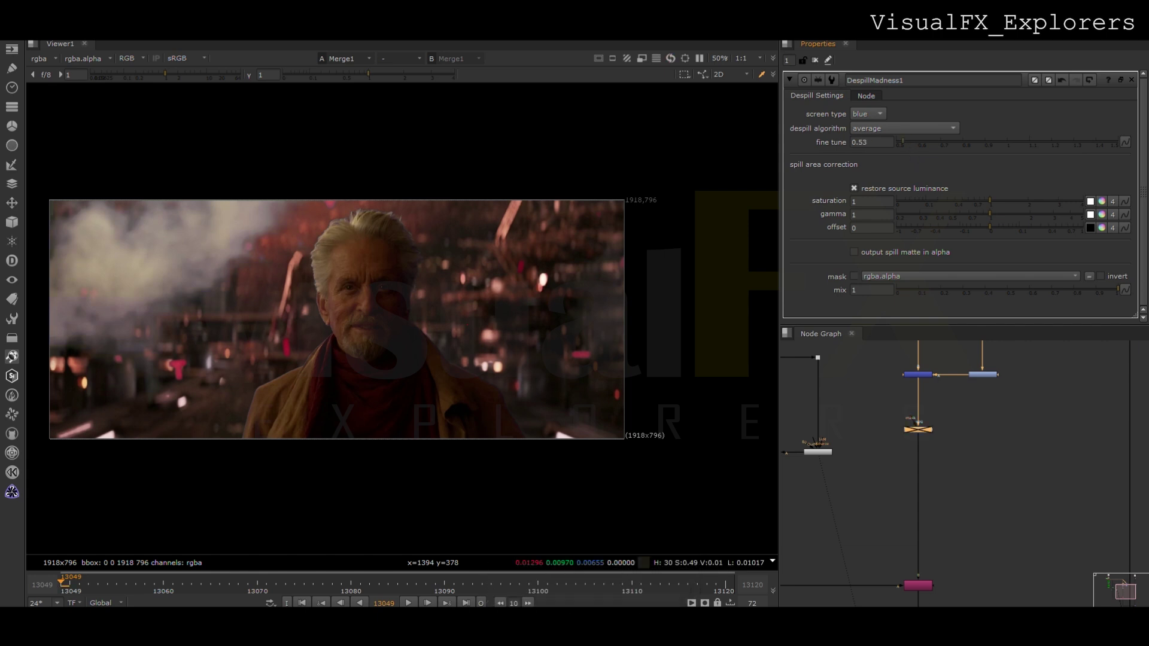
Insert another Merge node in the matte branch below the merge that combines the Keylight matte.
{"action": "scroll", "coordinate": [941, 514], "scroll_direction": "down", "scroll_amount": 3}
{"action": "middle_click_drag", "start_coordinate": [908, 489], "coordinate": [955, 466]}
{"action": "scroll", "coordinate": [875, 492], "scroll_direction": "up", "scroll_amount": 2}
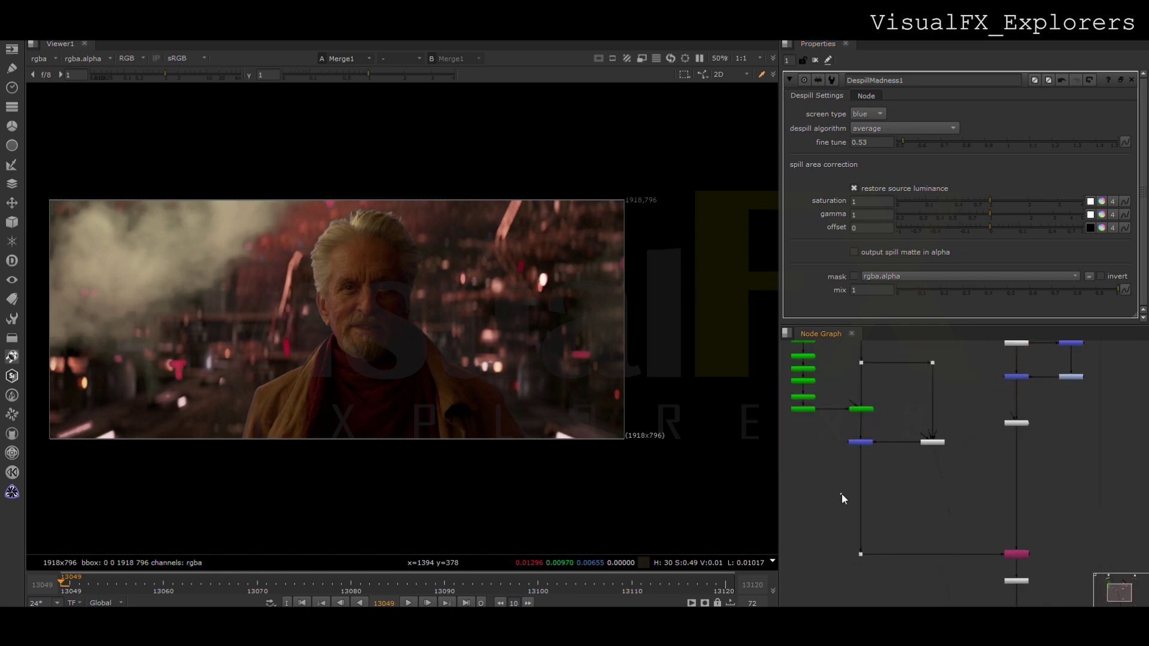
{"action": "left_click", "coordinate": [842, 495]}
{"action": "key", "text": "m"}
{"action": "left_click_drag", "start_coordinate": [841, 495], "coordinate": [858, 503]}
Add a Roto node beside the new merge and draw a closed Bezier around the tracking marker behind the man's shoulder.
{"action": "left_click", "coordinate": [841, 488]}
{"action": "key", "text": "o"}
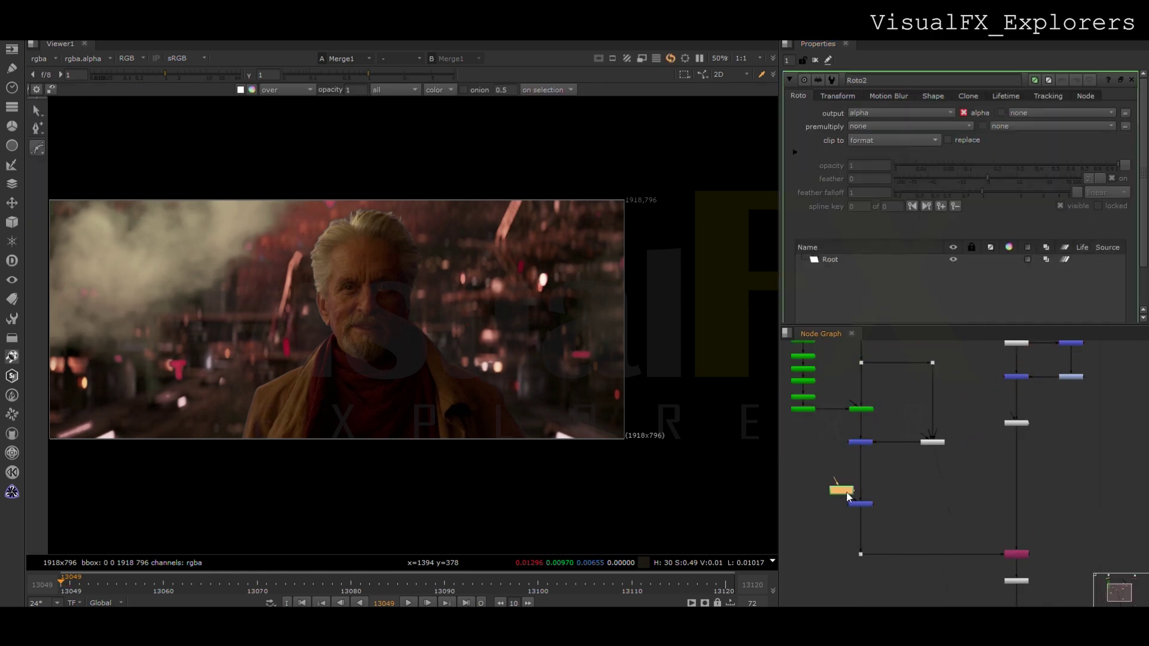
{"action": "left_click", "coordinate": [516, 252]}
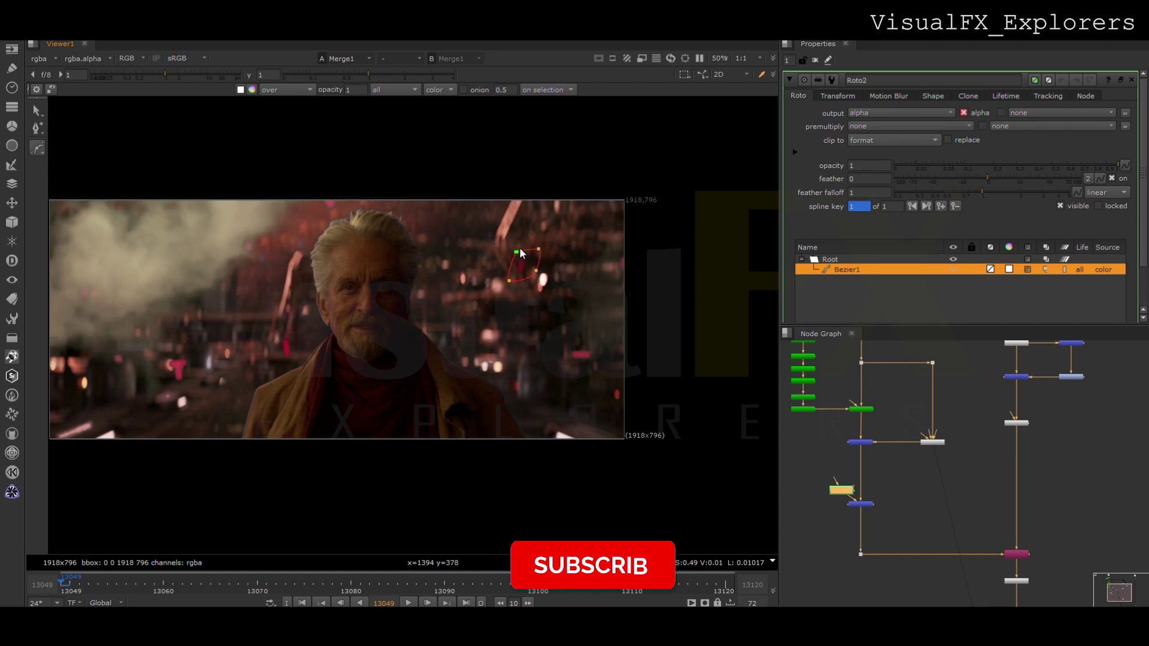
Change the blend operation of the merge fed by the marker Roto node and move that Roto node aside.
{"action": "left_click", "coordinate": [515, 253]}
{"action": "left_click", "coordinate": [860, 505]}
{"action": "double_click", "coordinate": [861, 506]}
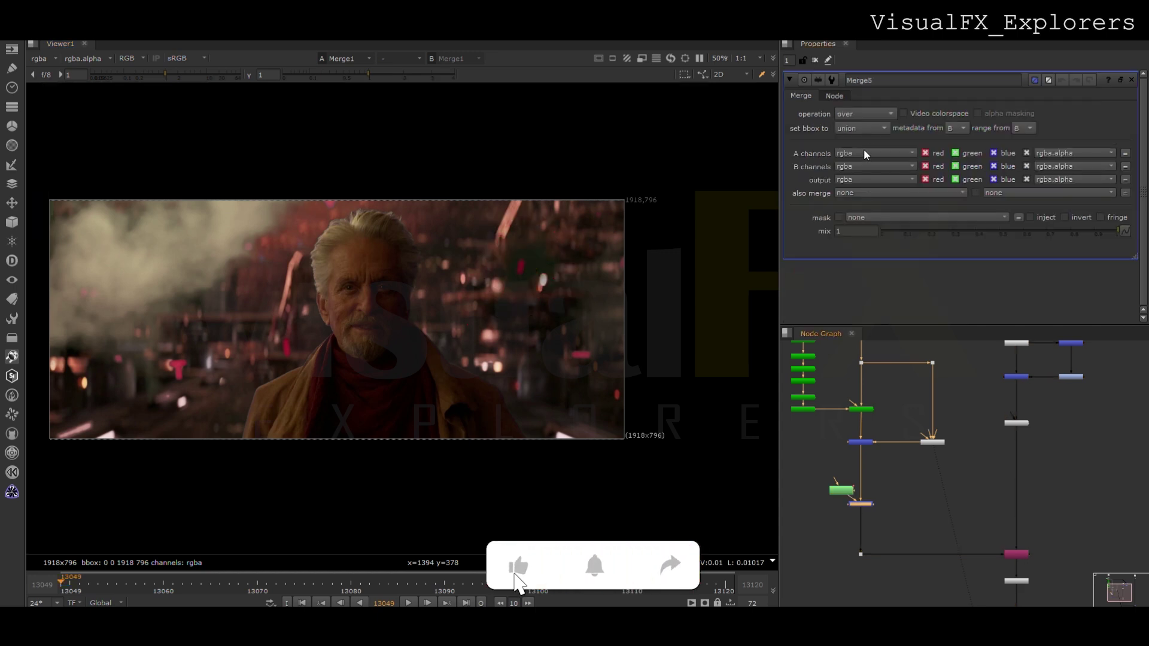
{"action": "left_click", "coordinate": [869, 262]}
{"action": "left_click_drag", "start_coordinate": [831, 493], "coordinate": [808, 485]}
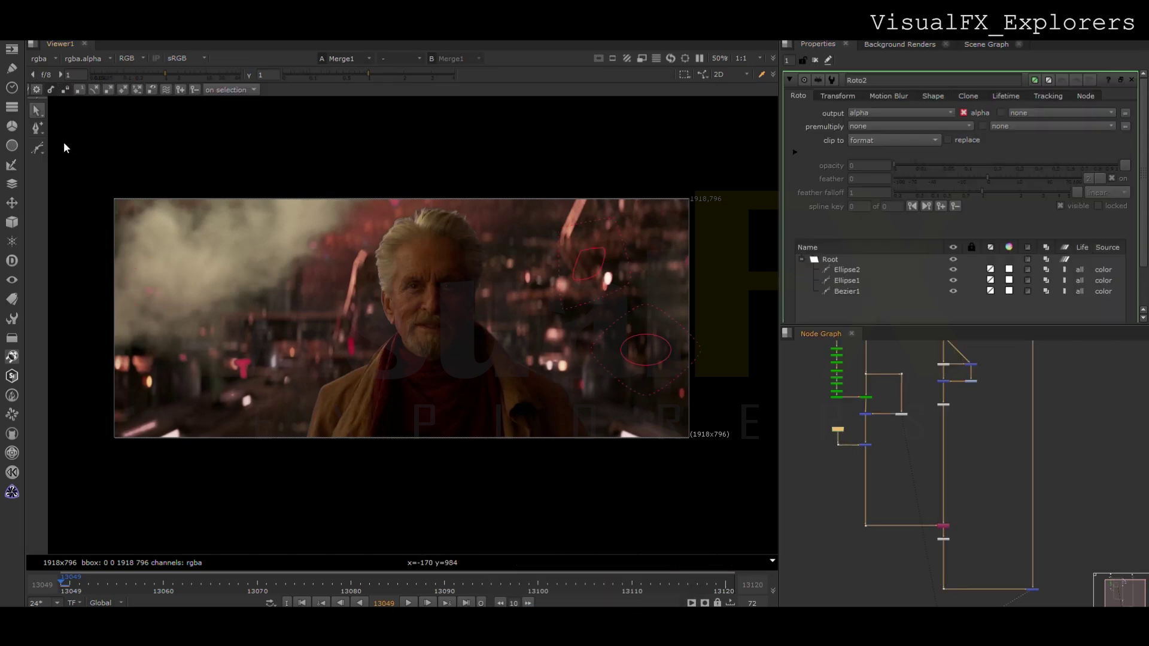
Draw a feathered ellipse in the marker Roto over the dark city area at the image's lower left, checking a later frame.
{"action": "left_click", "coordinate": [60, 185]}
{"action": "left_click_drag", "start_coordinate": [259, 388], "coordinate": [298, 365]}
{"action": "left_click", "coordinate": [491, 584]}
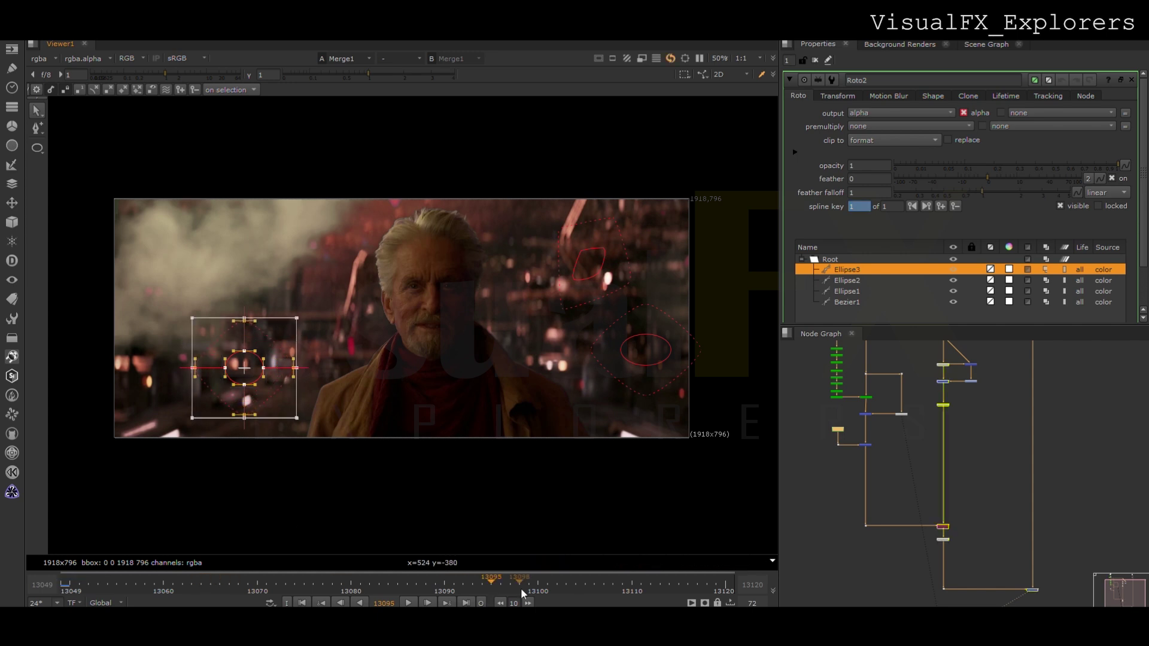
{"action": "left_click", "coordinate": [62, 585]}
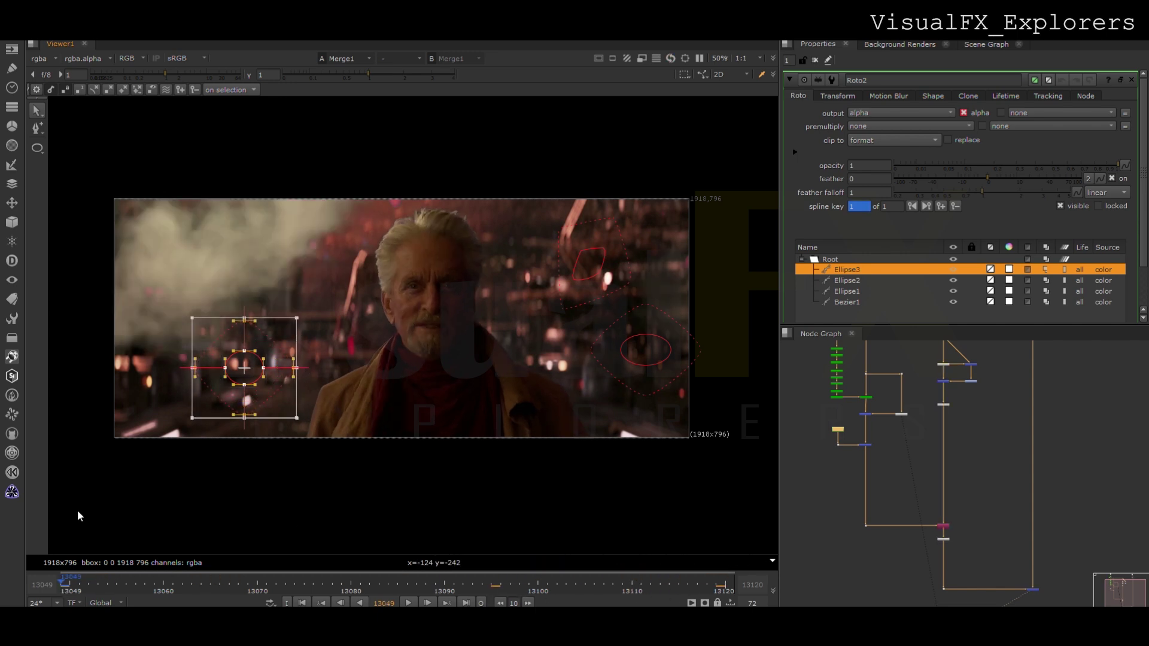
Add a small upright ellipse to the marker Roto, just above the man's coat shoulder on the image's left side.
{"action": "left_click", "coordinate": [37, 148]}
{"action": "left_click_drag", "start_coordinate": [358, 358], "coordinate": [359, 360]}
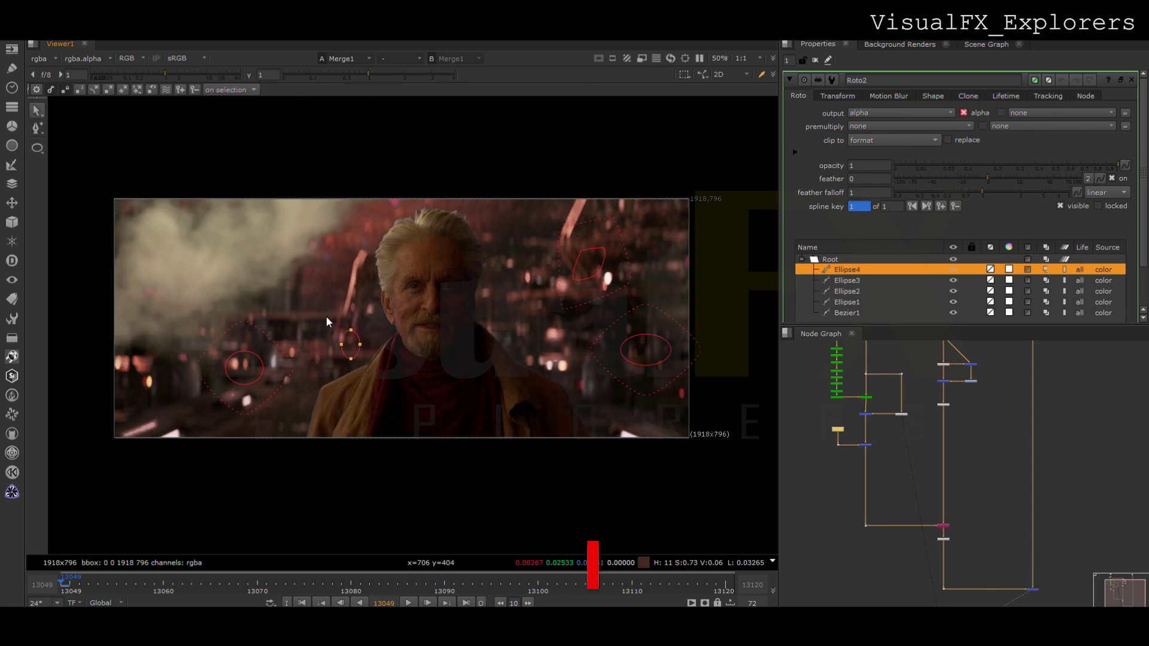
{"action": "left_click_drag", "start_coordinate": [325, 311], "coordinate": [377, 354]}
{"action": "key", "text": "e"}
{"action": "left_click", "coordinate": [1132, 79]}
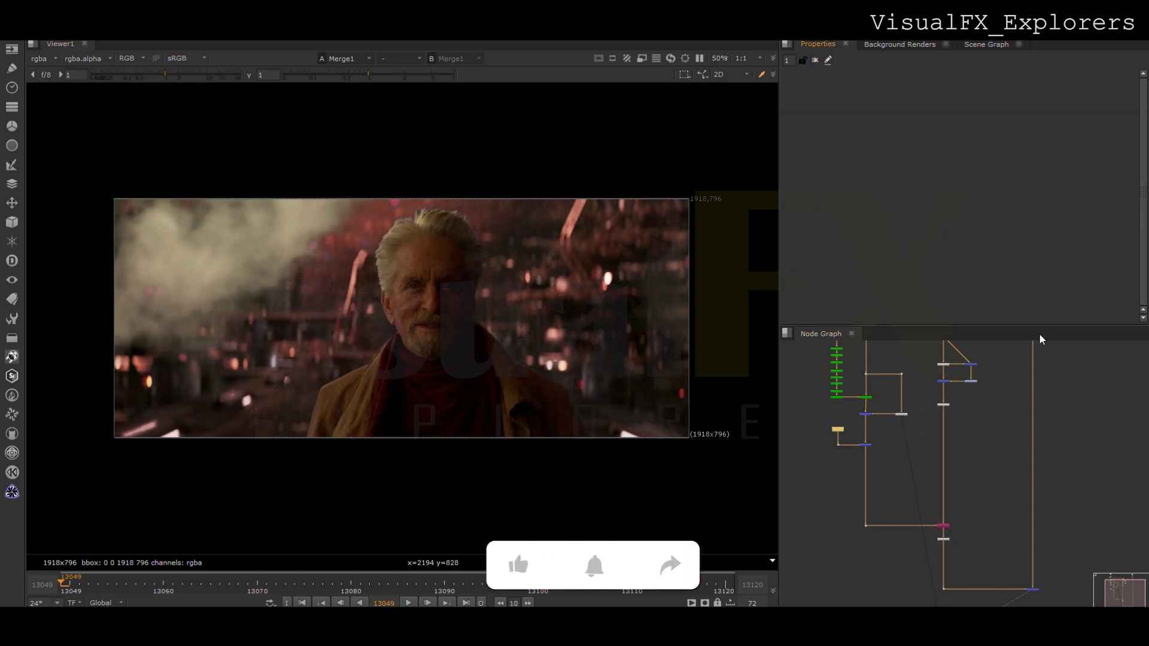
Draw a closed Bezier in the marker Roto just above the man's head, crossing the upper frame edge, and feather it outward.
{"action": "double_click", "coordinate": [838, 430]}
{"action": "key", "text": "v"}
{"action": "left_click", "coordinate": [373, 182]}
{"action": "left_click", "coordinate": [389, 211]}
{"action": "left_click", "coordinate": [414, 184]}
{"action": "left_click", "coordinate": [395, 177]}
{"action": "left_click", "coordinate": [373, 183]}
{"action": "left_click_drag", "start_coordinate": [333, 161], "coordinate": [458, 239]}
{"action": "key", "text": "e"}
{"action": "key", "text": "e"}
{"action": "key", "text": "e"}
{"action": "key", "text": "e"}
{"action": "key", "text": "e"}
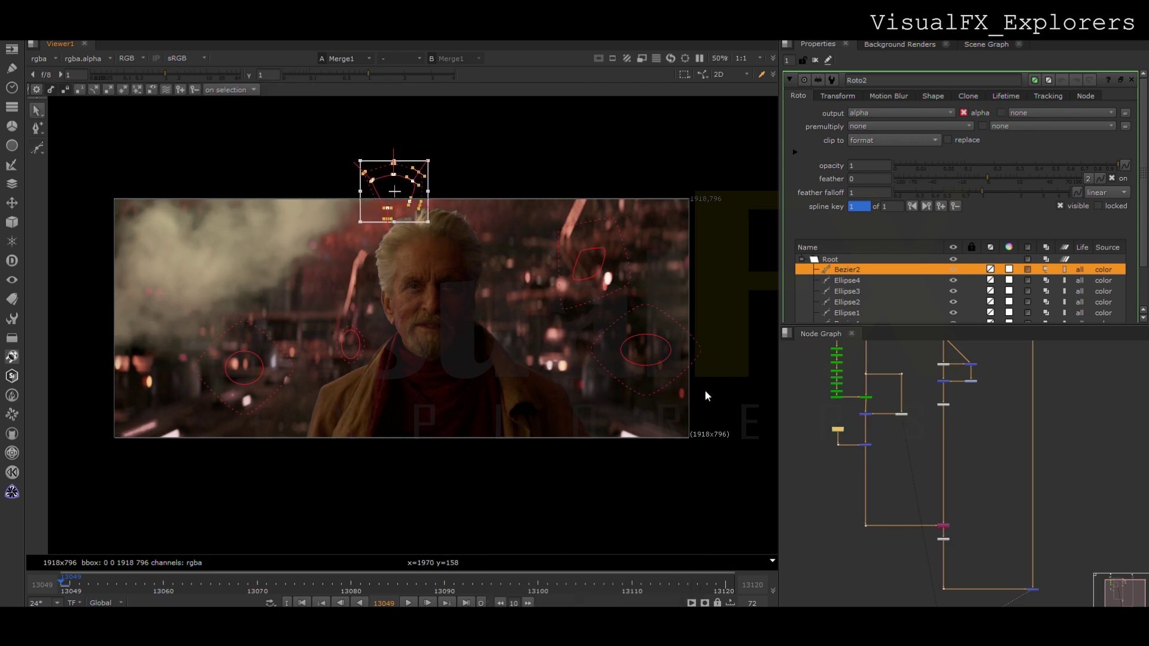
Draw a closed Bezier in the marker Roto from beside the man's right-hand shoulder out past the frame edge, and feather it.
{"action": "left_click", "coordinate": [37, 147]}
{"action": "left_click", "coordinate": [735, 374]}
{"action": "left_click", "coordinate": [652, 358]}
{"action": "left_click", "coordinate": [587, 356]}
{"action": "left_click", "coordinate": [575, 374]}
{"action": "left_click", "coordinate": [580, 389]}
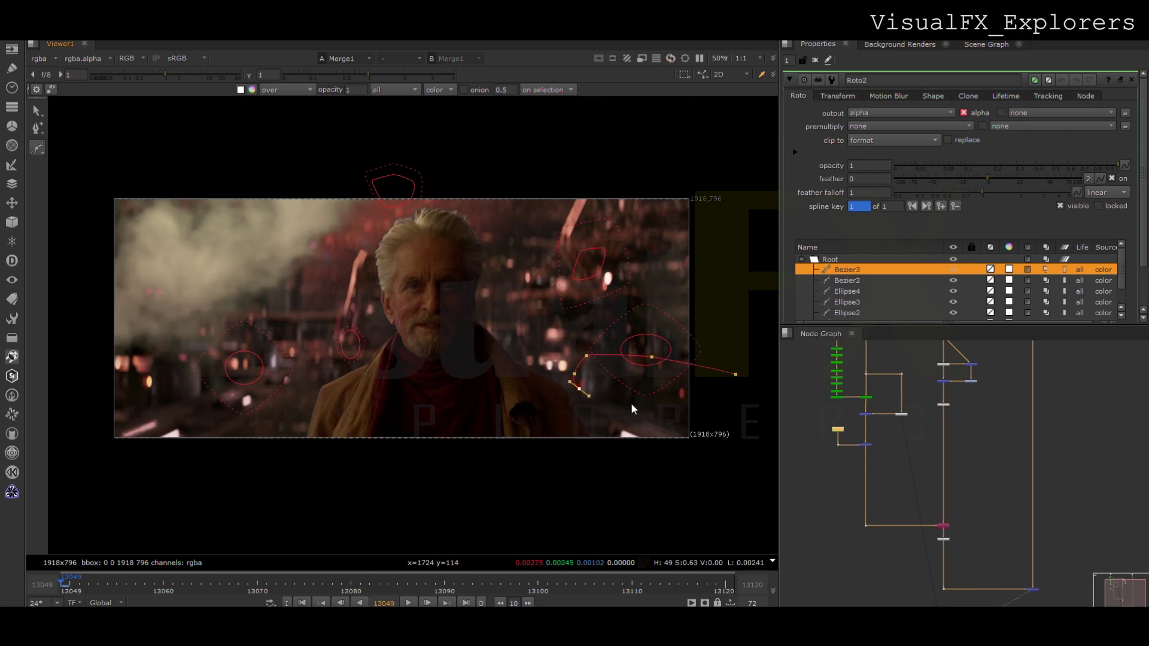
{"action": "key", "text": "Return"}
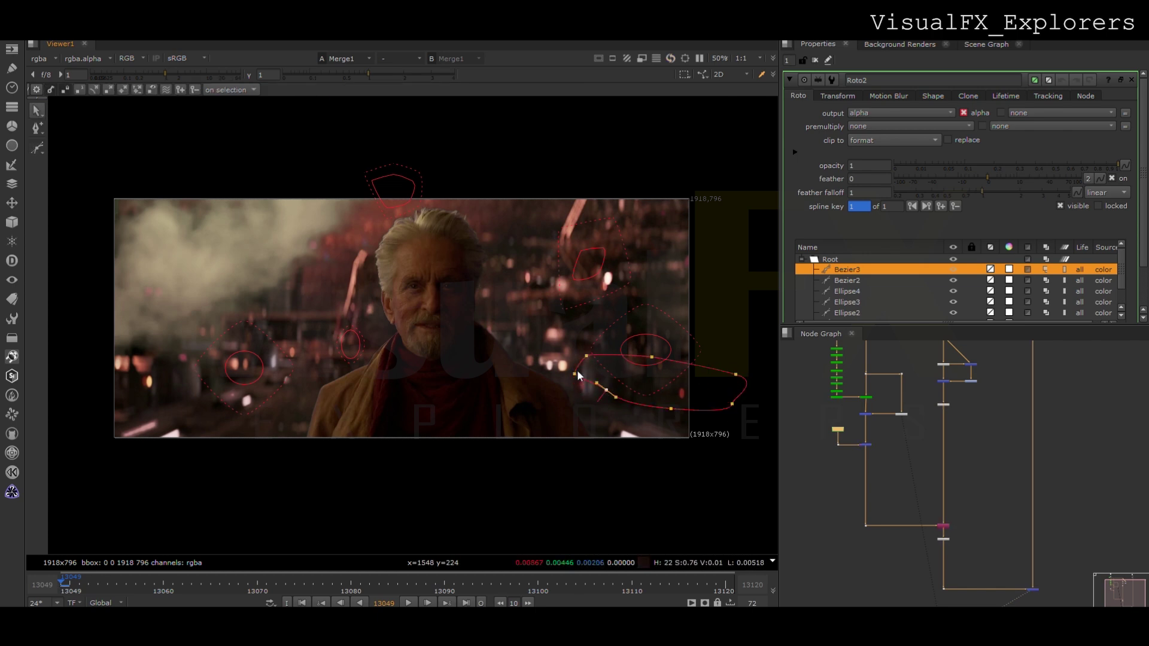
{"action": "left_click_drag", "start_coordinate": [568, 341], "coordinate": [778, 455]}
{"action": "key", "text": "e"}
{"action": "key", "text": "e"}
Clear the open node properties and scrub the full shot to check the marker cleanup, returning to the first frame.
{"action": "left_click", "coordinate": [815, 60]}
{"action": "left_click_drag", "start_coordinate": [70, 583], "coordinate": [723, 590]}
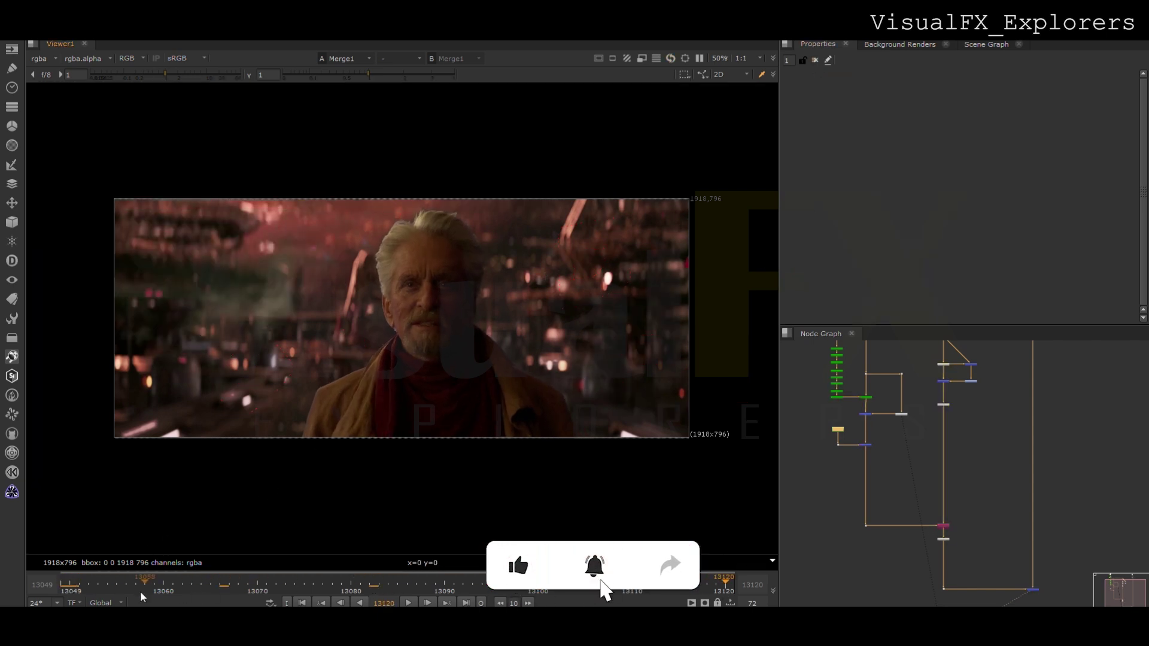
{"action": "left_click", "coordinate": [64, 593]}
Insert a Dilate node above the Copy node in the foreground branch and set its size to 7.
{"action": "scroll", "coordinate": [889, 473], "scroll_direction": "up", "scroll_amount": 3}
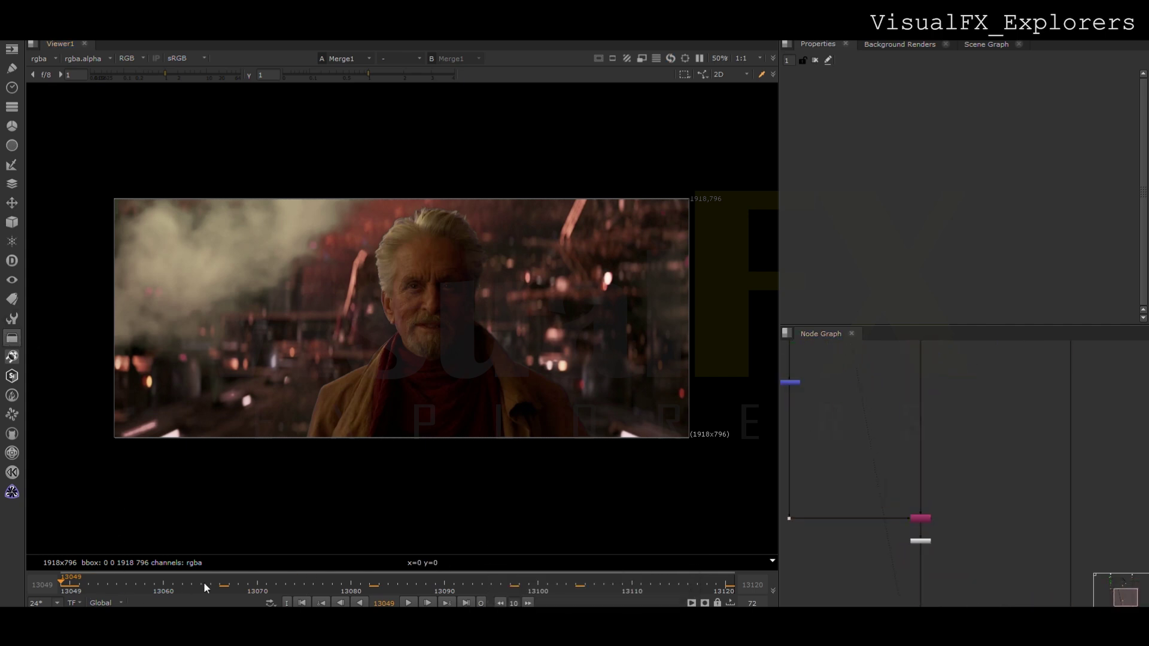
{"action": "left_click_drag", "start_coordinate": [855, 483], "coordinate": [920, 480]}
{"action": "left_click_drag", "start_coordinate": [987, 126], "coordinate": [1018, 125]}
{"action": "left_click", "coordinate": [826, 493]}
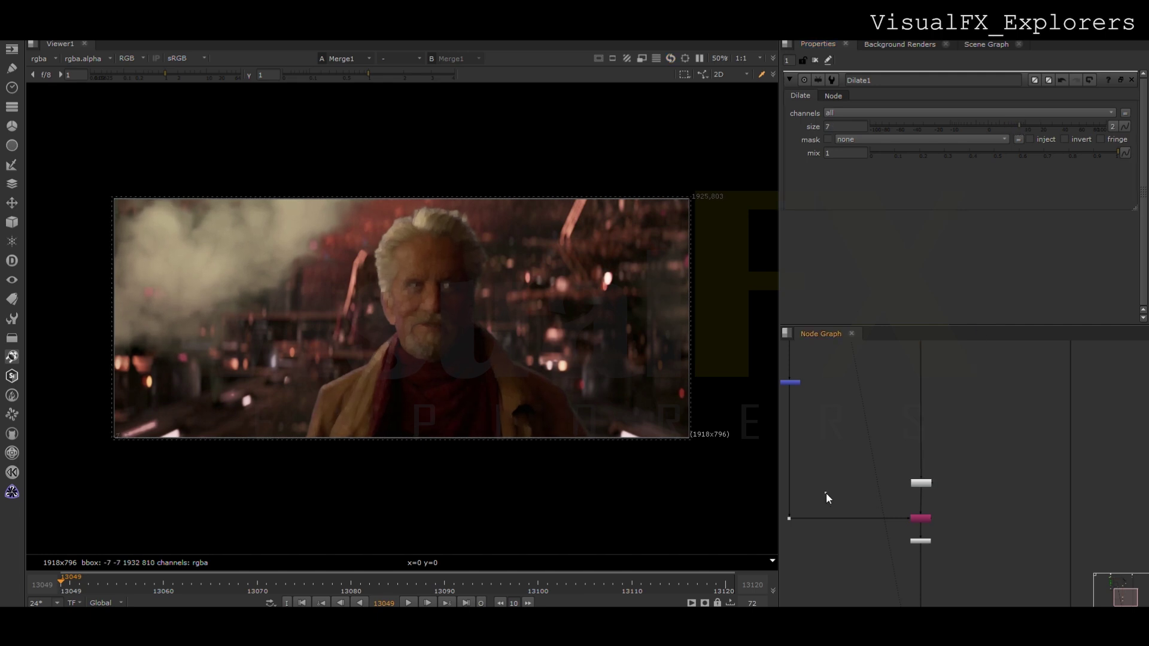
Add an AlphaEdge node fed from a new dot in the matte branch and connect it to the Dilate node's mask.
{"action": "key", "text": "Return"}
{"action": "key", "text": "ctrl+z"}
{"action": "key", "text": "Tab"}
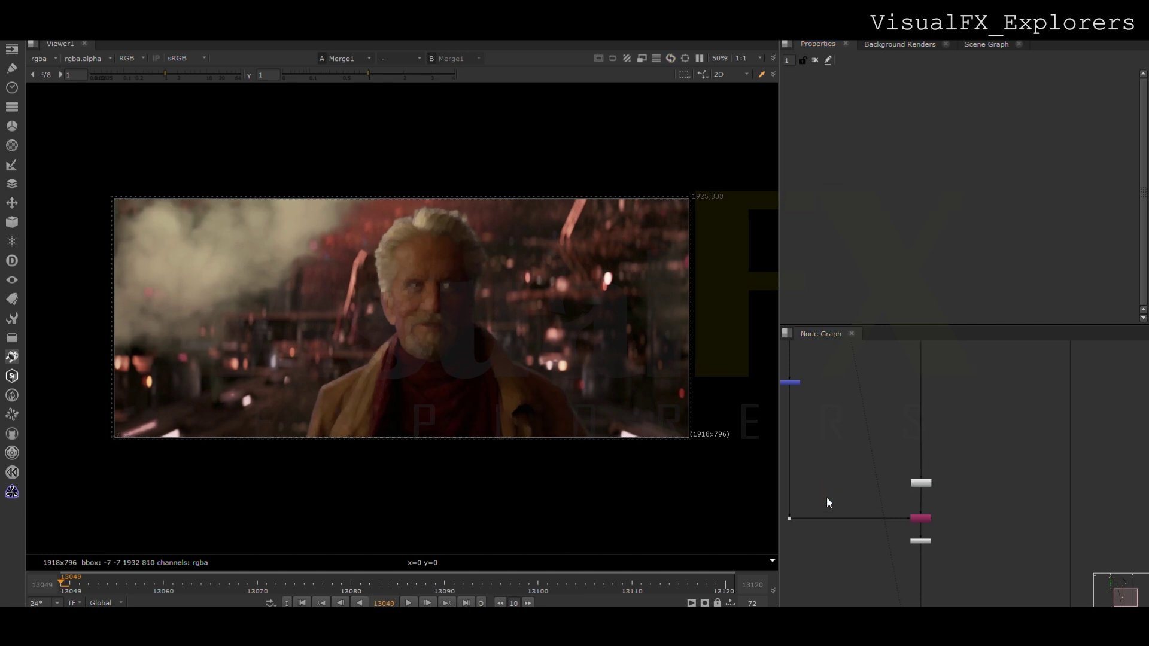
{"action": "key", "text": "Return"}
{"action": "left_click_drag", "start_coordinate": [790, 452], "coordinate": [790, 481], "text": "ctrl"}
{"action": "left_click_drag", "start_coordinate": [823, 496], "coordinate": [841, 490]}
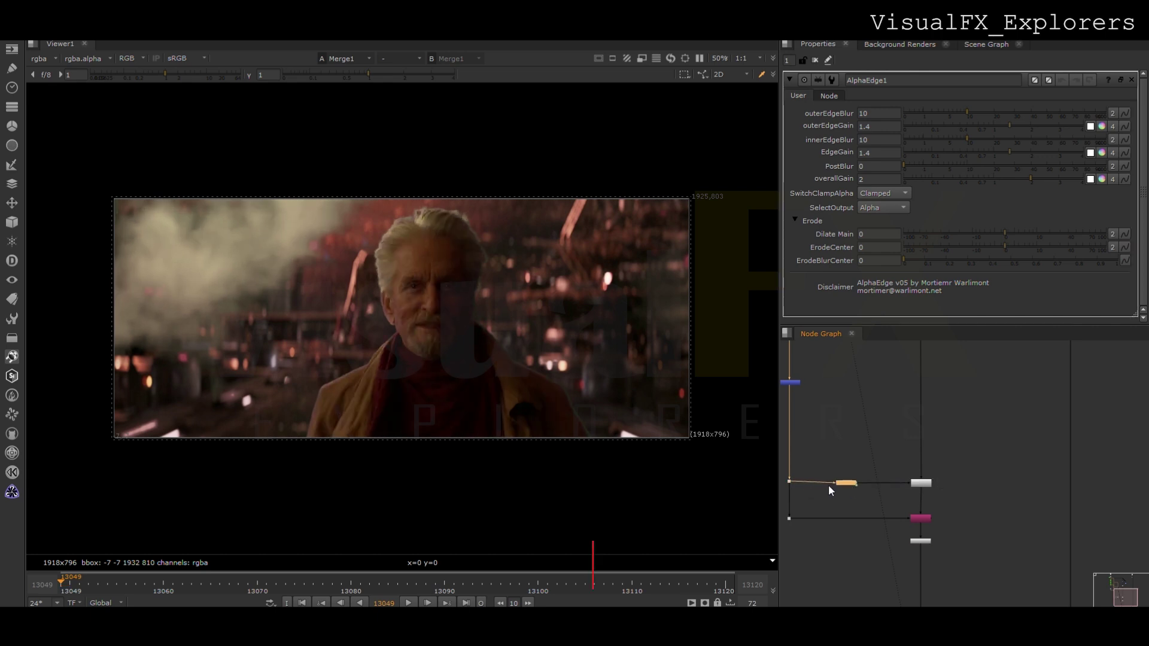
{"action": "left_click", "coordinate": [789, 483]}
Set the masked Dilate node's size to 10.
{"action": "left_click", "coordinate": [920, 485]}
{"action": "double_click", "coordinate": [920, 483]}
{"action": "mouse_move", "coordinate": [984, 127]}
{"action": "left_mouse_down"}
{"action": "mouse_move", "coordinate": [1019, 120]}
{"action": "mouse_move", "coordinate": [939, 123]}
{"action": "mouse_move", "coordinate": [994, 128]}
{"action": "left_mouse_up"}
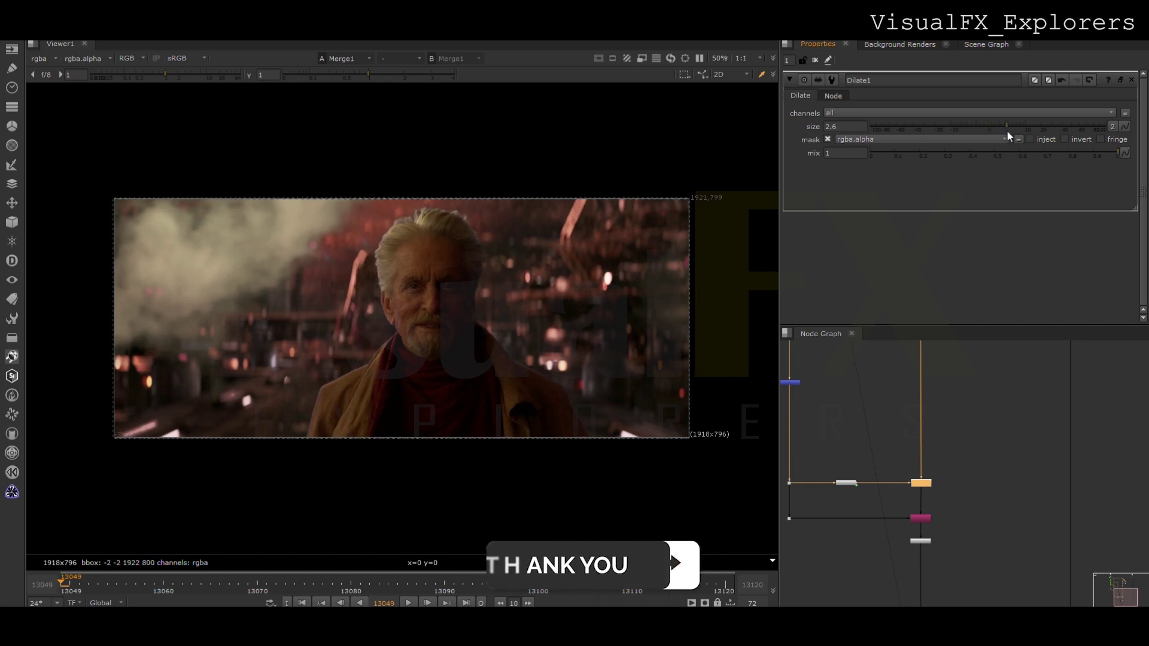
{"action": "left_click", "coordinate": [1000, 130]}
{"action": "mouse_move", "coordinate": [1000, 132]}
{"action": "left_mouse_down"}
{"action": "mouse_move", "coordinate": [988, 133]}
{"action": "mouse_move", "coordinate": [1014, 139]}
{"action": "left_mouse_up"}
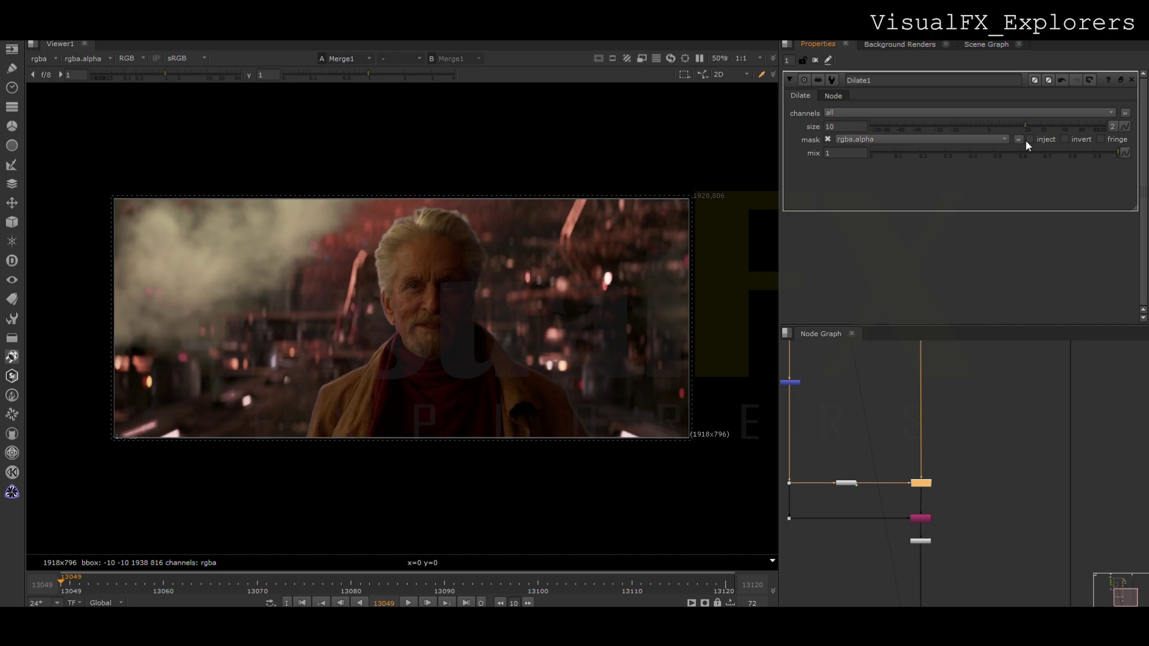
Insert a Merge node between the AlphaEdge and Dilate nodes and add a Roto node above it.
{"action": "scroll", "coordinate": [892, 490], "scroll_direction": "up", "scroll_amount": 3}
{"action": "key", "text": "m"}
{"action": "key", "text": "o"}
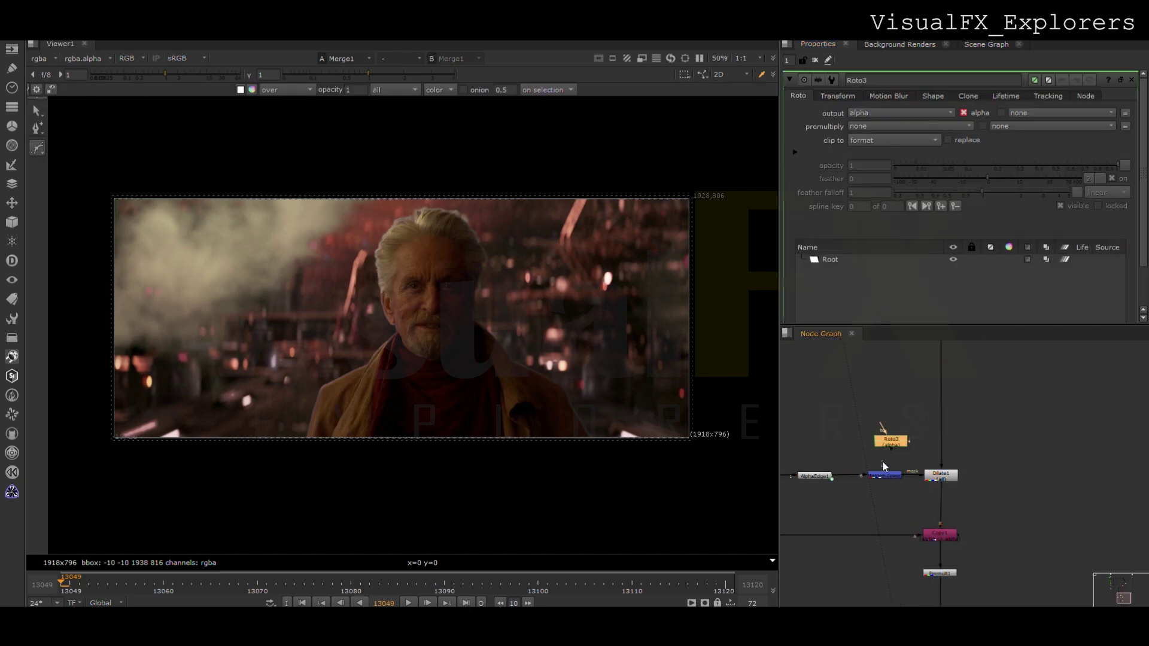
{"action": "double_click", "coordinate": [401, 308]}
{"action": "left_click_drag", "start_coordinate": [274, 402], "coordinate": [273, 420]}
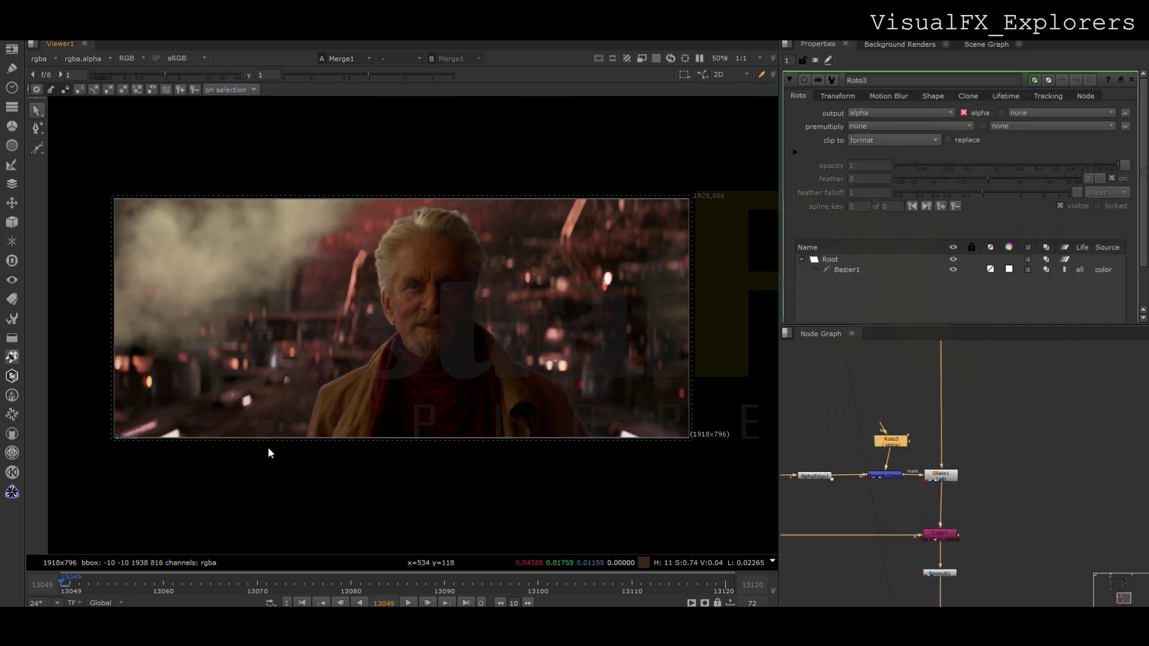
{"action": "left_click_drag", "start_coordinate": [211, 263], "coordinate": [606, 283]}
Draw a closed Bezier in the Roto feeding the edge-mask merge, from the man's beard over his left-hand shoulder and coat, and feather it outward.
{"action": "double_click", "coordinate": [887, 477]}
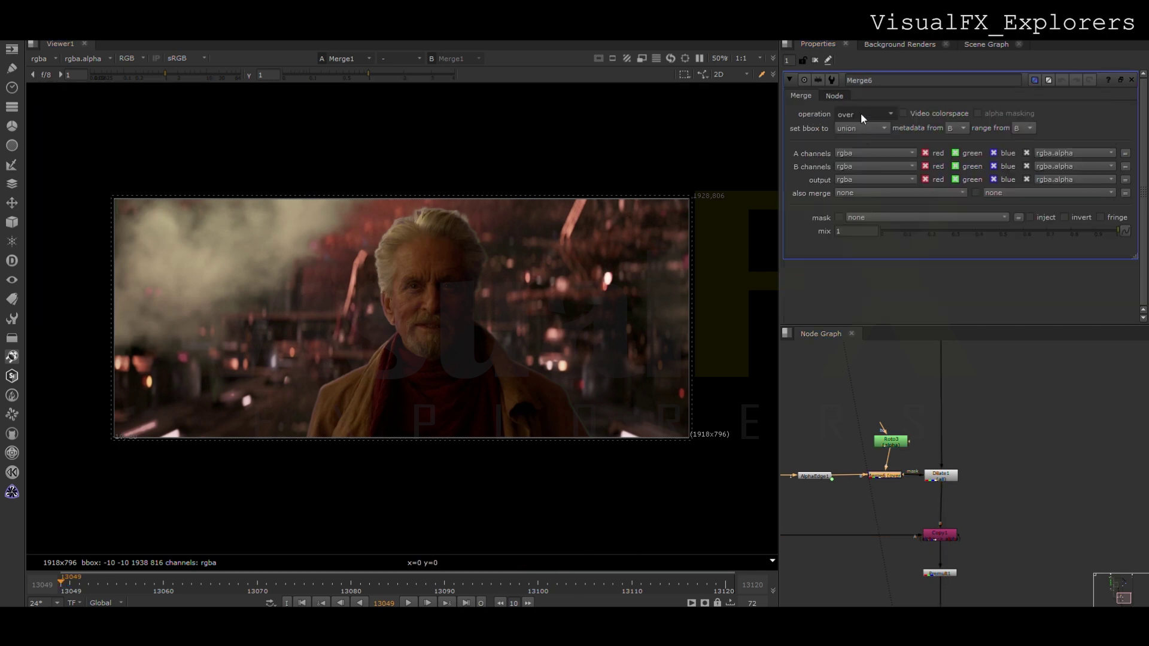
{"action": "double_click", "coordinate": [891, 442]}
{"action": "left_click", "coordinate": [408, 334]}
{"action": "left_click", "coordinate": [376, 328]}
{"action": "left_click", "coordinate": [312, 370]}
{"action": "left_click", "coordinate": [279, 455]}
{"action": "left_click", "coordinate": [363, 452]}
{"action": "left_click", "coordinate": [408, 375]}
{"action": "left_click", "coordinate": [408, 334]}
{"action": "left_click_drag", "start_coordinate": [435, 305], "coordinate": [217, 516]}
{"action": "key", "text": "e"}
{"action": "key", "text": "e"}
{"action": "key", "text": "e"}
{"action": "key", "text": "e"}
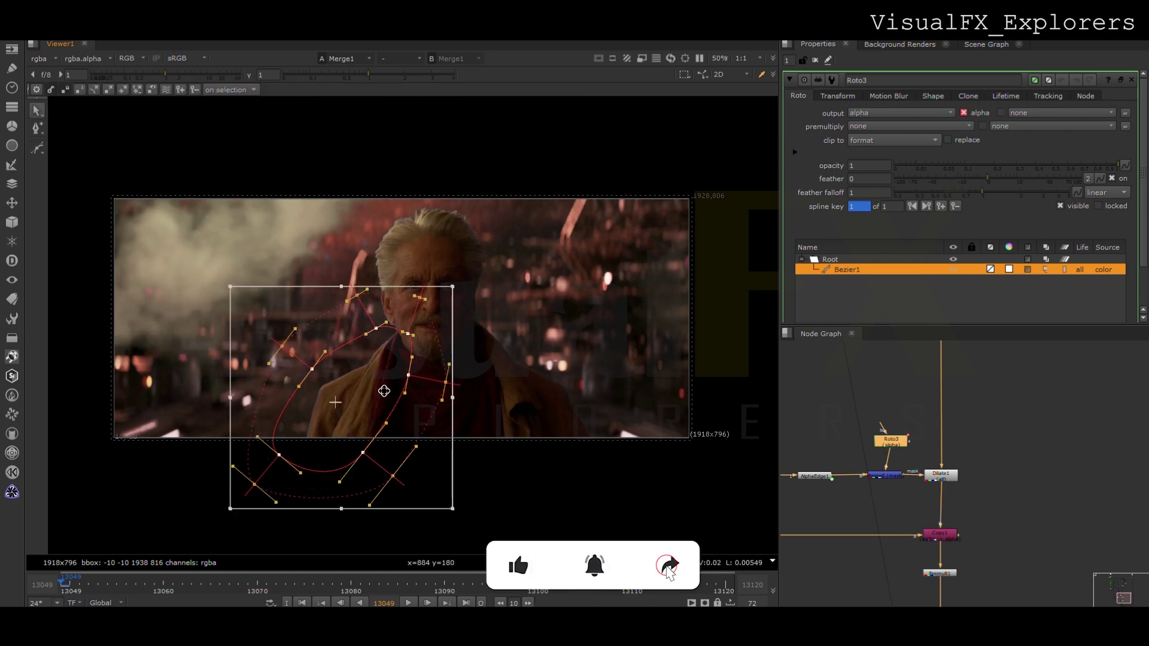
Shift the feathered shape slightly, raise its upper points beside the man's face, and clear the node properties.
{"action": "left_click_drag", "start_coordinate": [392, 391], "coordinate": [390, 388]}
{"action": "left_click", "coordinate": [506, 338]}
{"action": "left_click_drag", "start_coordinate": [374, 325], "coordinate": [375, 304]}
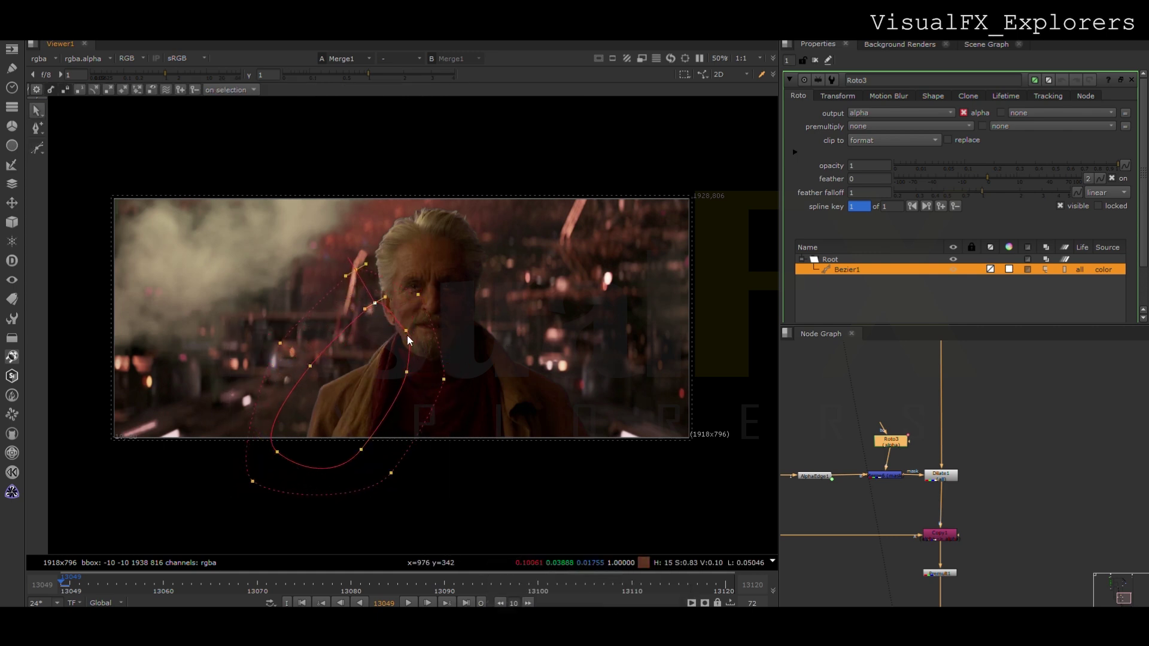
{"action": "left_click", "coordinate": [816, 60]}
Insert a KillOutline node in the foreground branch below the premultiply node.
{"action": "scroll", "coordinate": [551, 416], "scroll_direction": "up", "scroll_amount": 3}
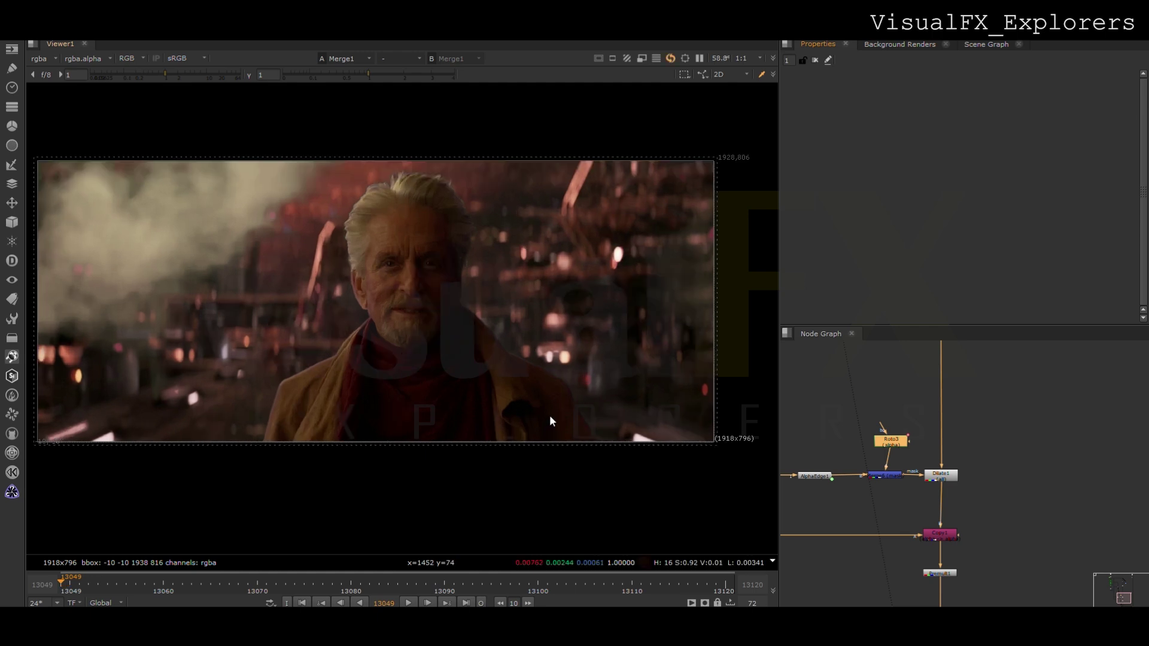
{"action": "middle_click_drag", "start_coordinate": [561, 414], "coordinate": [524, 442]}
{"action": "scroll", "coordinate": [951, 482], "scroll_direction": "down", "scroll_amount": 2}
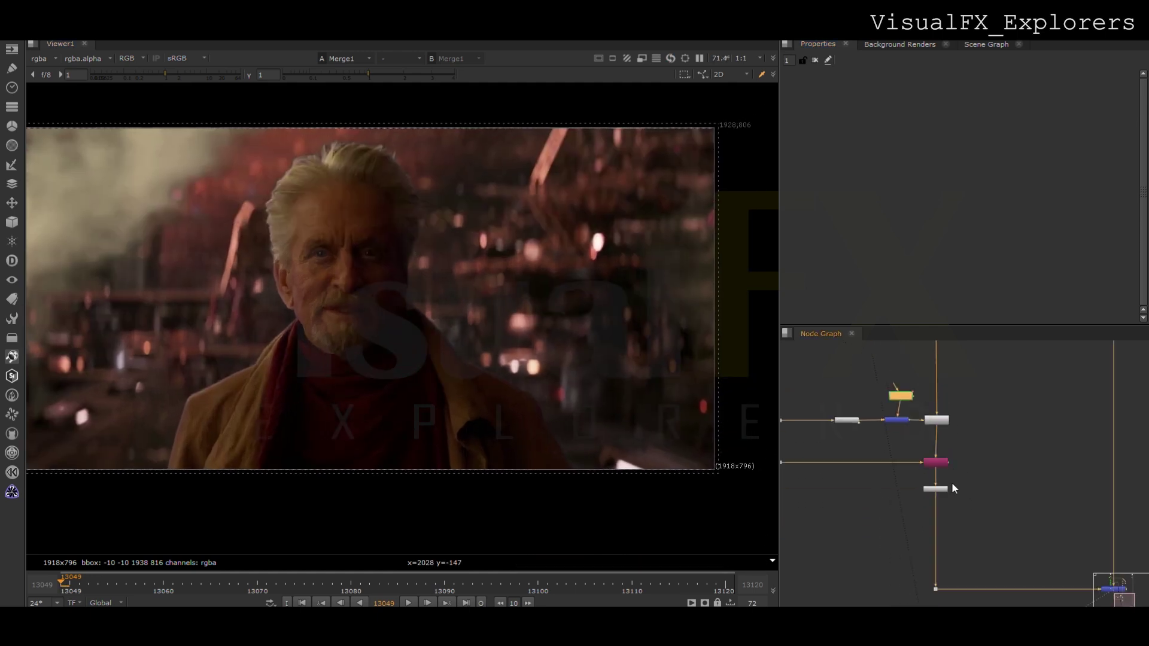
{"action": "key", "text": "Return"}
{"action": "left_click_drag", "start_coordinate": [824, 543], "coordinate": [938, 530]}
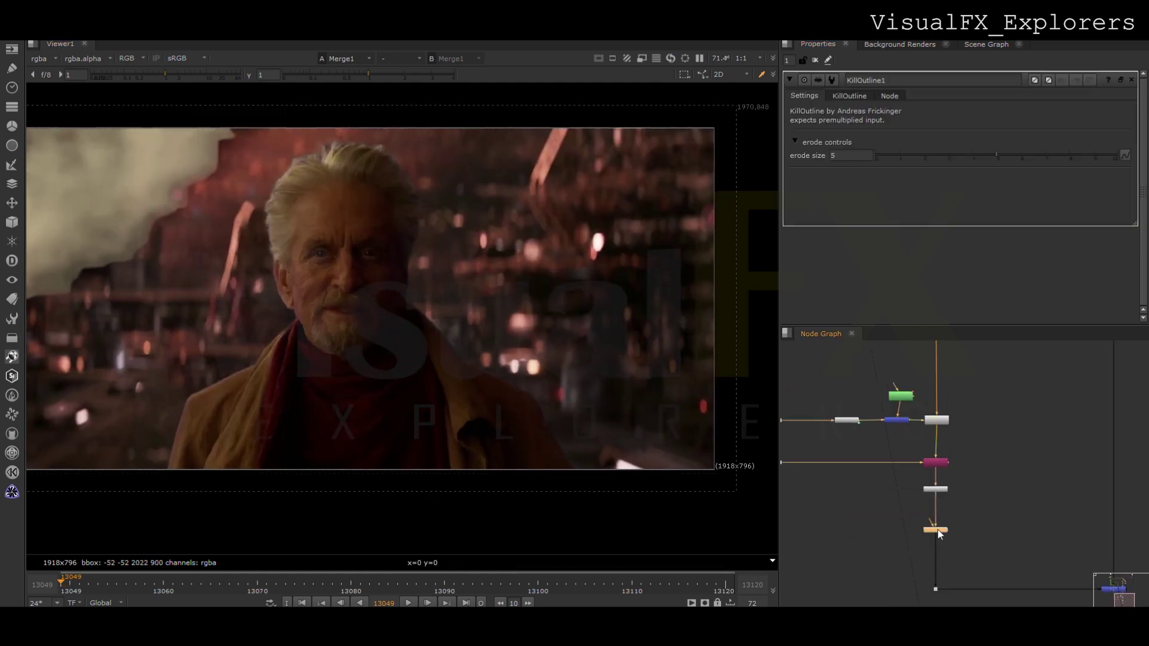
Connect a Roto node to the KillOutline mask and draw a closed Bezier around the man's shoulder on the image's right side.
{"action": "key", "text": "o"}
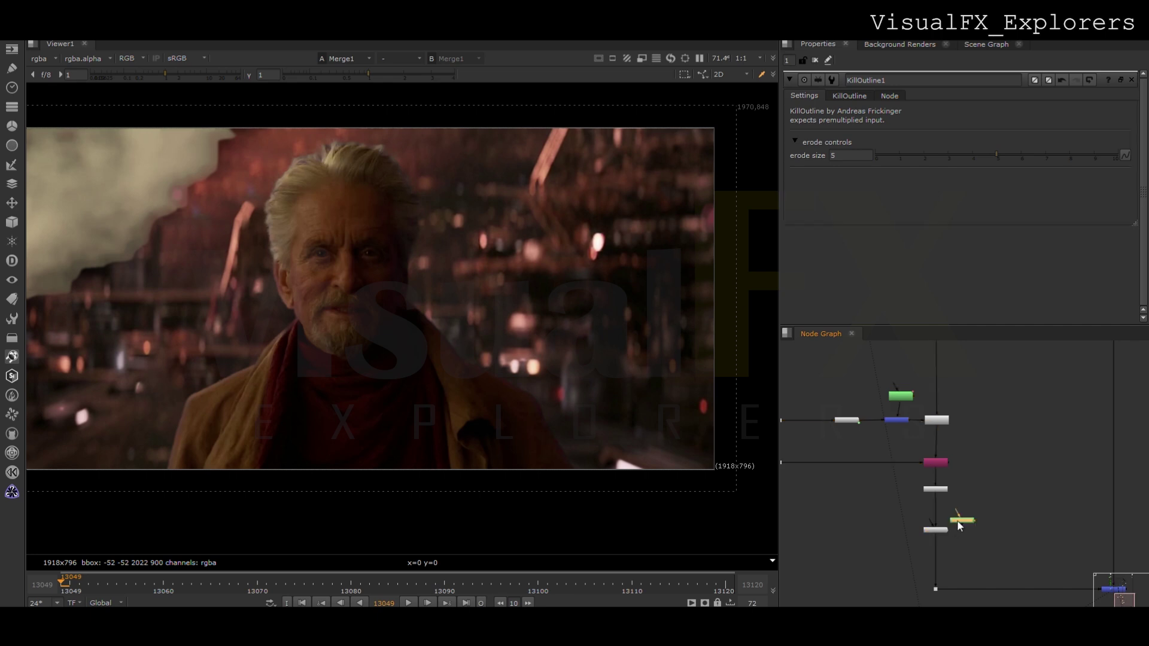
{"action": "left_click_drag", "start_coordinate": [956, 520], "coordinate": [969, 524]}
{"action": "left_click", "coordinate": [545, 330]}
{"action": "left_click", "coordinate": [468, 281]}
{"action": "left_click", "coordinate": [409, 278]}
{"action": "left_click", "coordinate": [402, 348]}
{"action": "left_click", "coordinate": [482, 450]}
{"action": "left_click", "coordinate": [546, 331]}
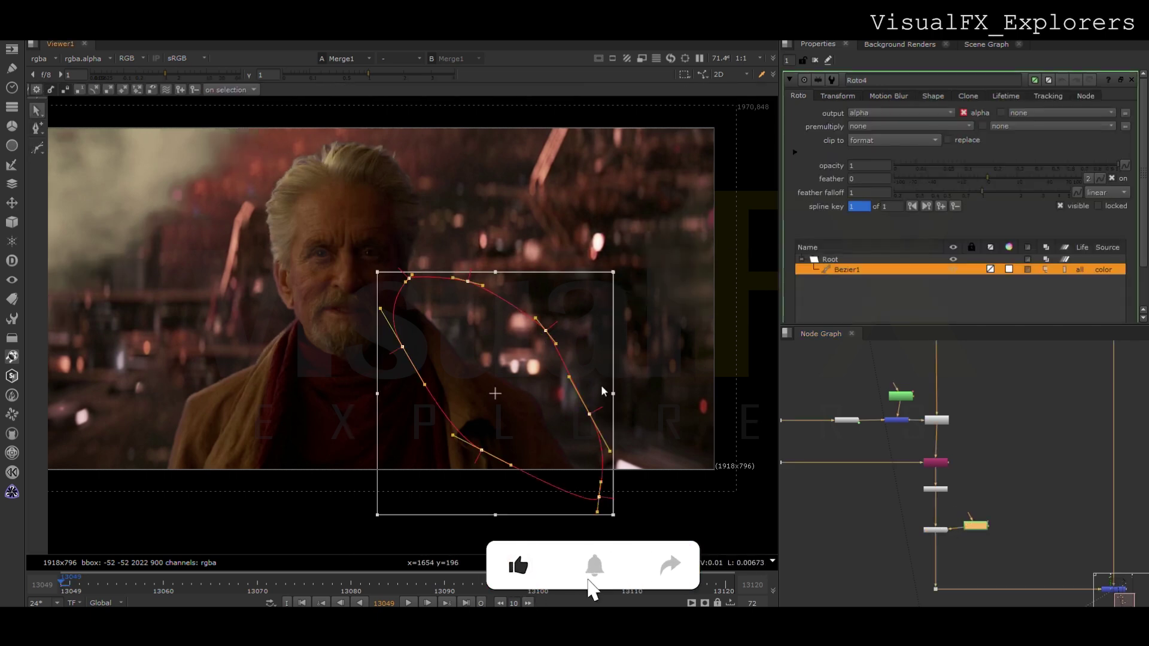
{"action": "left_click_drag", "start_coordinate": [516, 432], "coordinate": [518, 435]}
{"action": "left_click", "coordinate": [815, 60]}
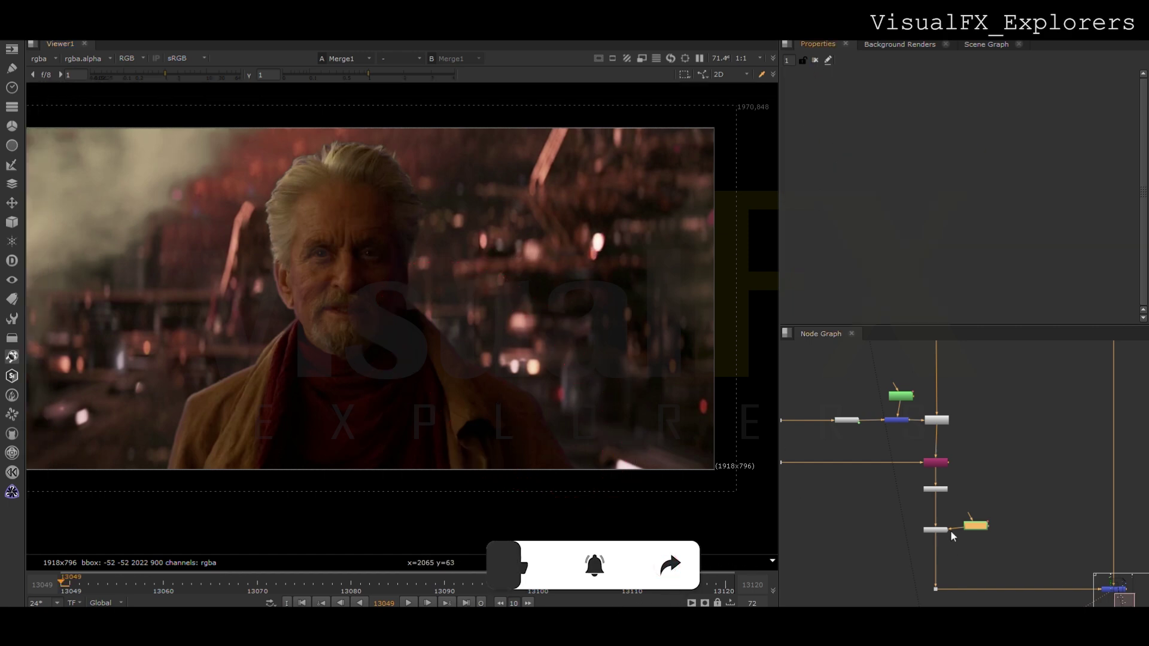
Toggle the KillOutline node to compare its edge effect and check the composite at several frames across the shot.
{"action": "left_click", "coordinate": [936, 530]}
{"action": "left_click", "coordinate": [935, 422]}
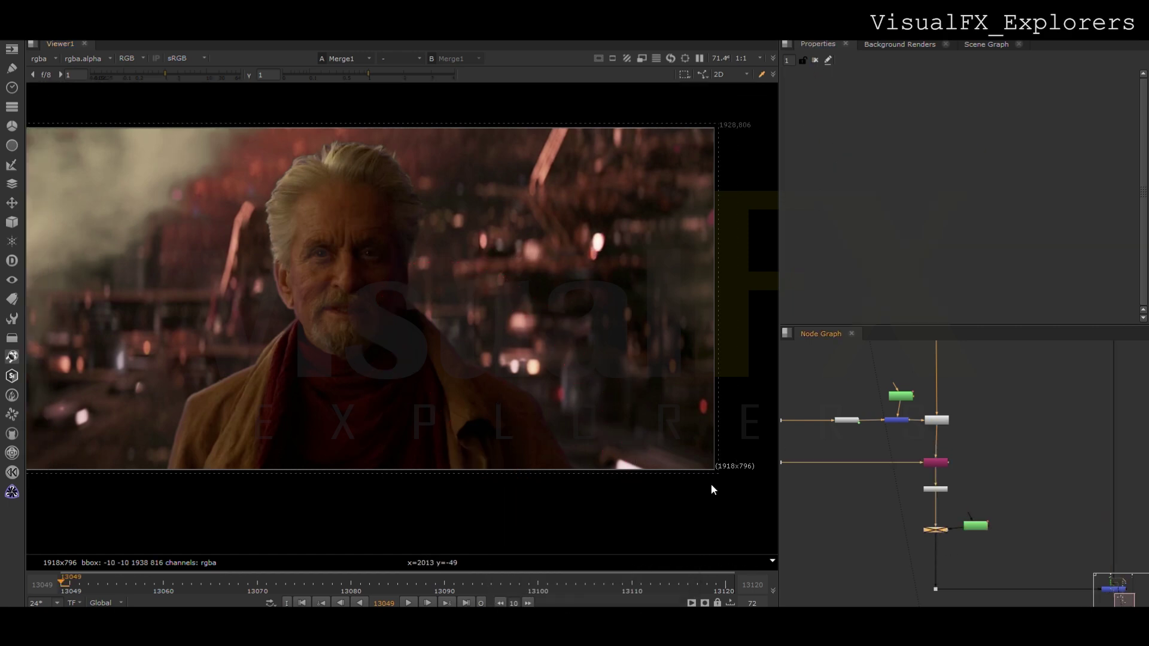
{"action": "scroll", "coordinate": [505, 447], "scroll_direction": "down", "scroll_amount": 1}
{"action": "middle_click_drag", "start_coordinate": [504, 448], "coordinate": [477, 456]}
{"action": "left_click", "coordinate": [315, 584]}
{"action": "left_click", "coordinate": [483, 583]}
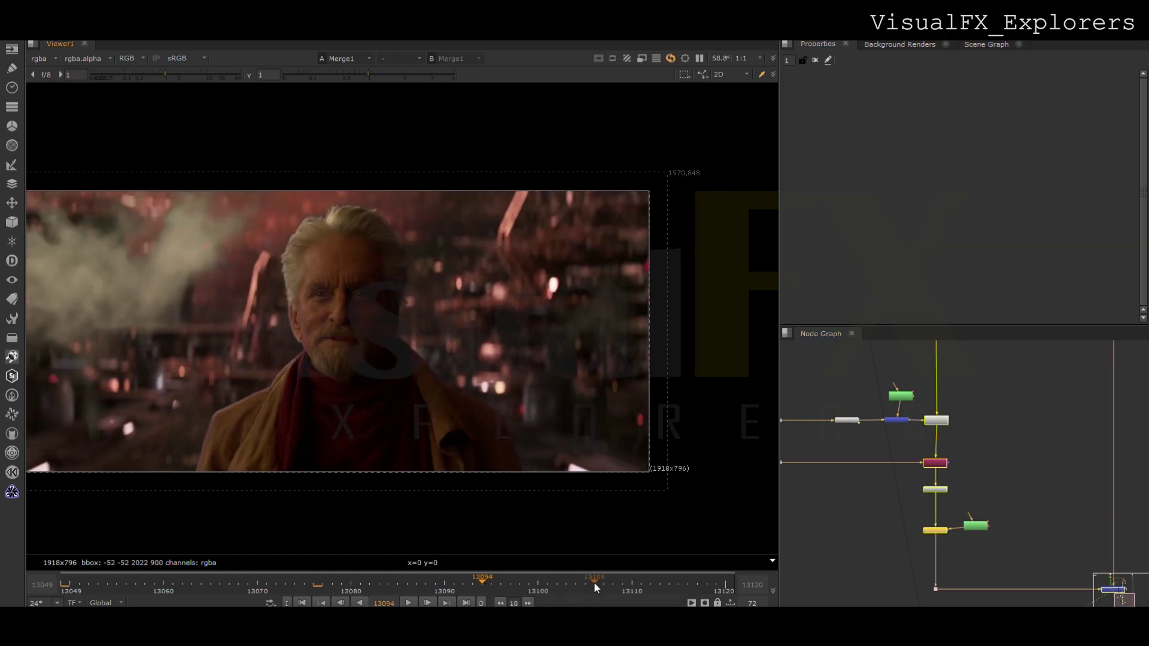
{"action": "left_click", "coordinate": [604, 583]}
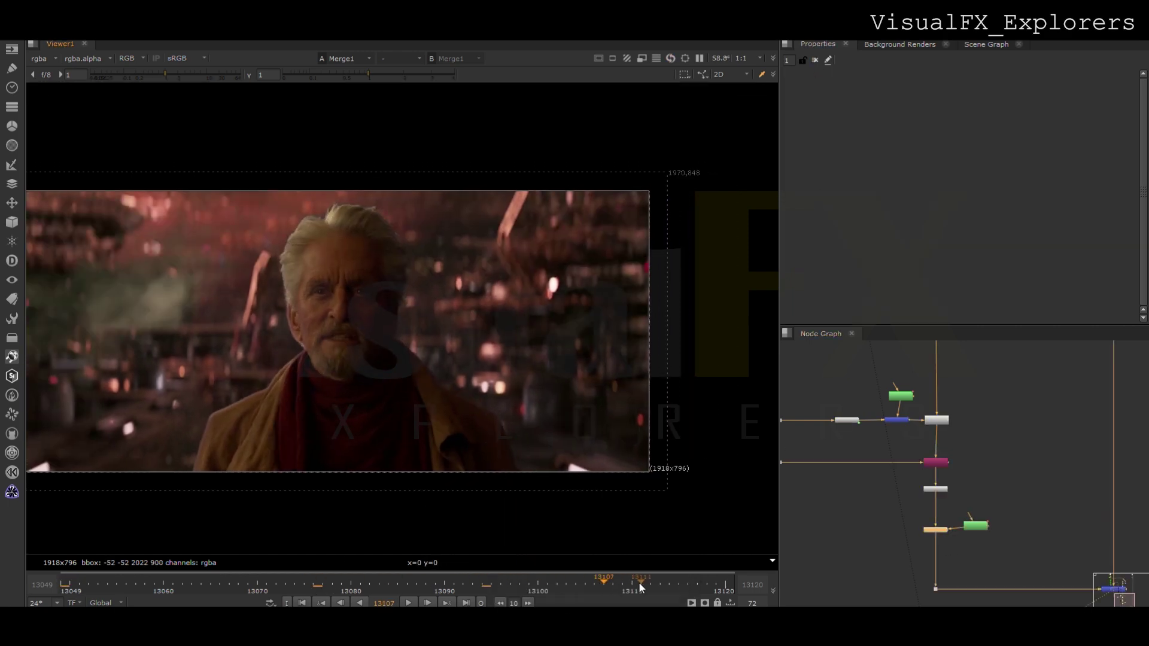
{"action": "left_click", "coordinate": [65, 587]}
Move the Dilate node and its mask nodes up in the graph, leaving more space above the Copy node.
{"action": "scroll", "coordinate": [848, 418], "scroll_direction": "down", "scroll_amount": 2}
{"action": "left_click_drag", "start_coordinate": [796, 390], "coordinate": [913, 435]}
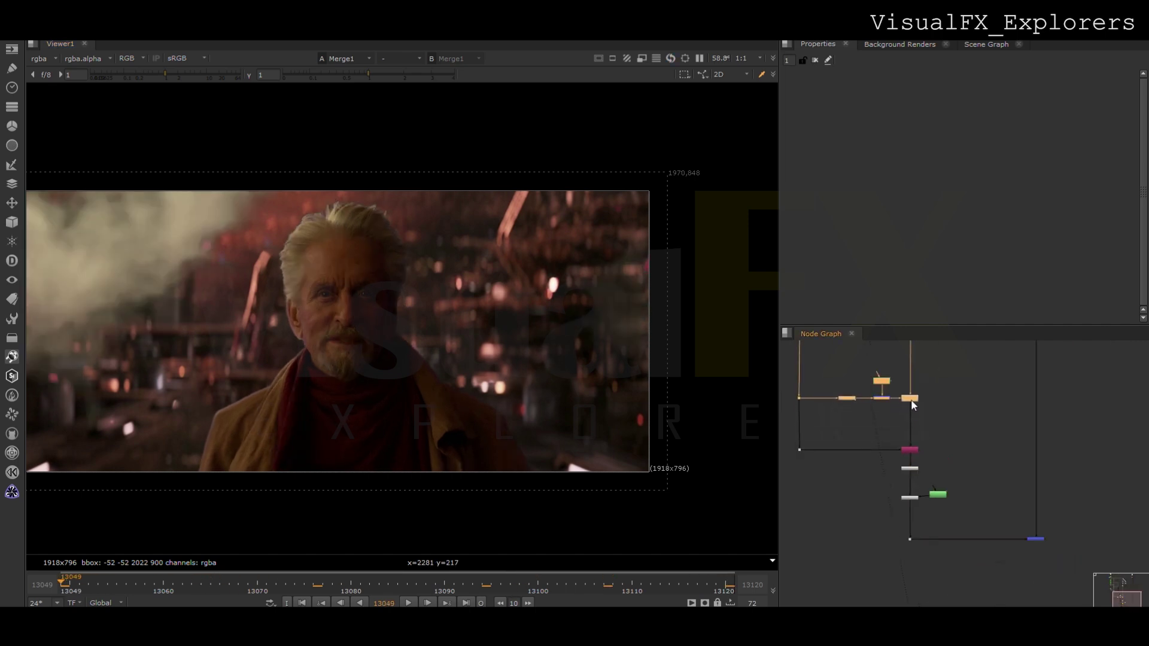
{"action": "middle_click_drag", "start_coordinate": [913, 380], "coordinate": [908, 482]}
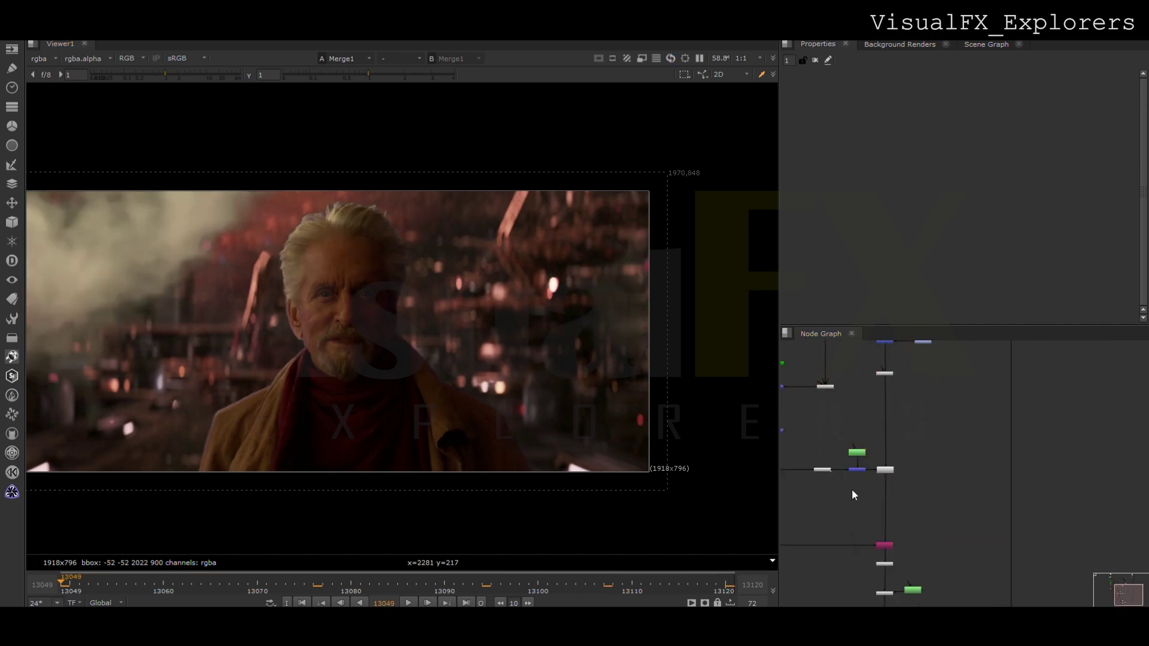
{"action": "scroll", "coordinate": [303, 269], "scroll_direction": "up", "scroll_amount": 2}
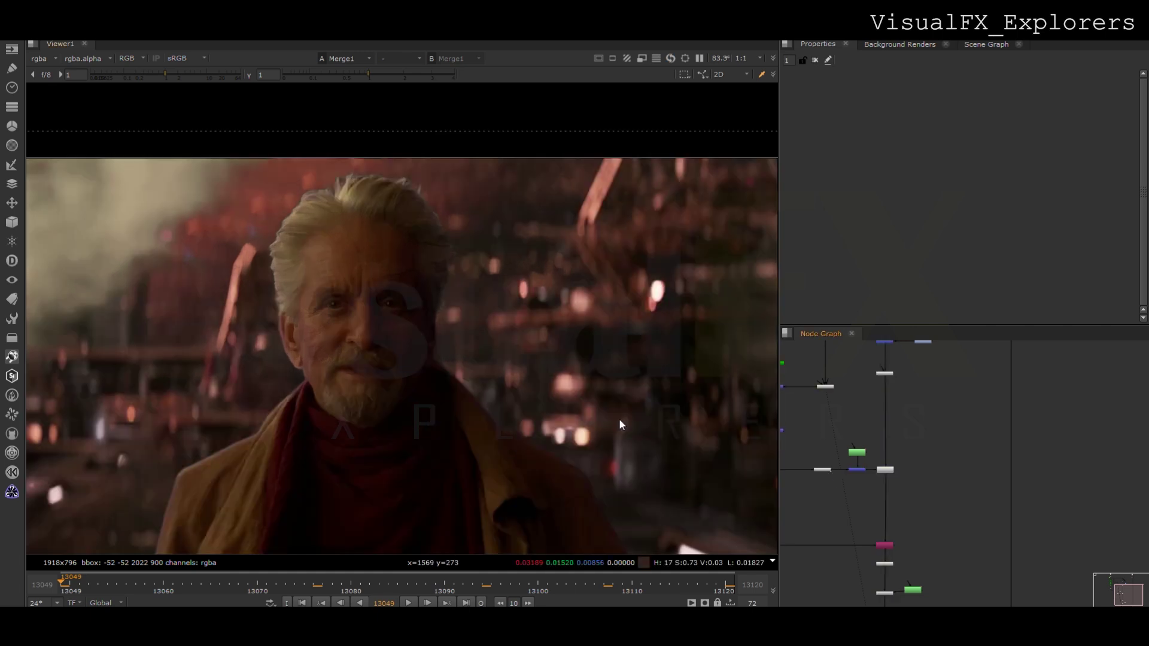
Add a second AlphaEdge node below the first, fed from a new dot in the matte branch.
{"action": "double_click", "coordinate": [818, 498]}
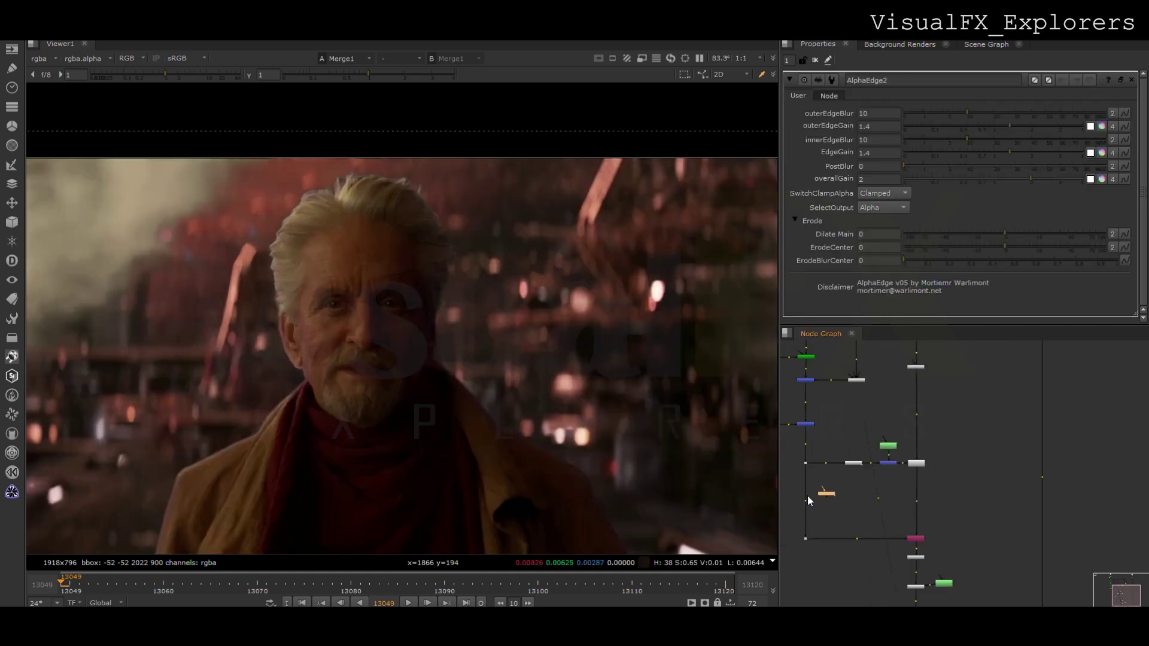
{"action": "left_click_drag", "start_coordinate": [825, 489], "coordinate": [806, 498]}
{"action": "left_click_drag", "start_coordinate": [831, 495], "coordinate": [838, 499]}
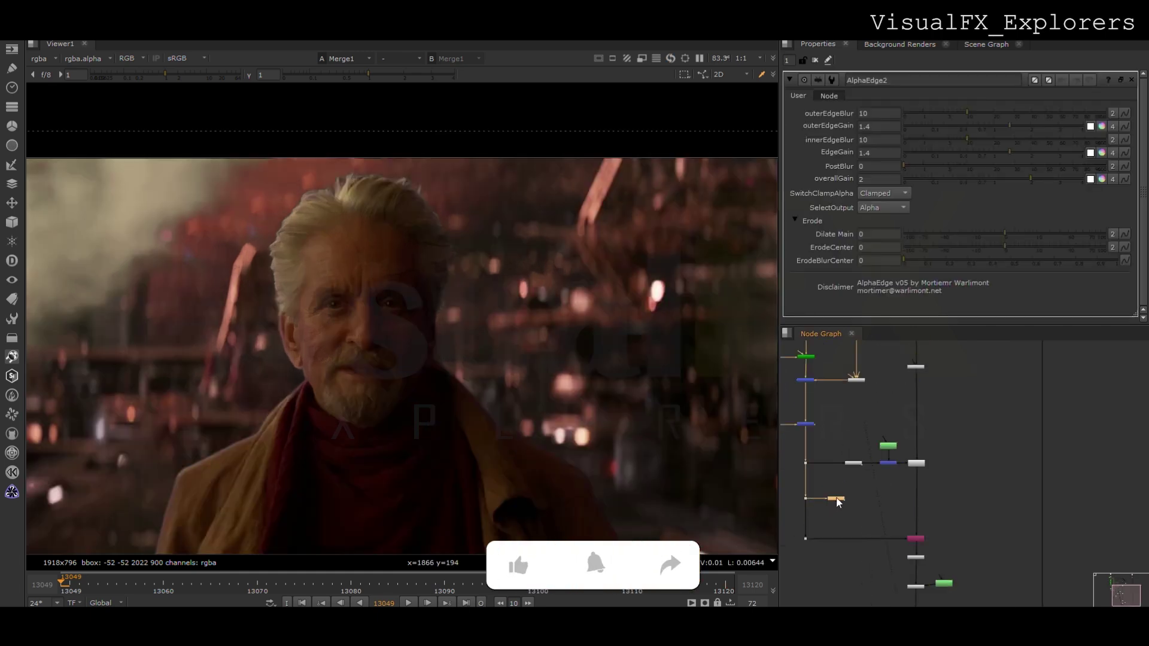
Add a Grade node to the main branch above the Copy node, mask it with AlphaEdge2 and set its gain to 2.34.
{"action": "scroll", "coordinate": [891, 497], "scroll_direction": "up", "scroll_amount": 3}
{"action": "left_click", "coordinate": [897, 503]}
{"action": "key", "text": "g"}
{"action": "left_click_drag", "start_coordinate": [907, 507], "coordinate": [934, 504]}
{"action": "left_click_drag", "start_coordinate": [988, 166], "coordinate": [1014, 171]}
Set AlphaEdge2's outerEdgeGain to 0.37 and raise Grade1's gain to 3.1.
{"action": "double_click", "coordinate": [800, 501]}
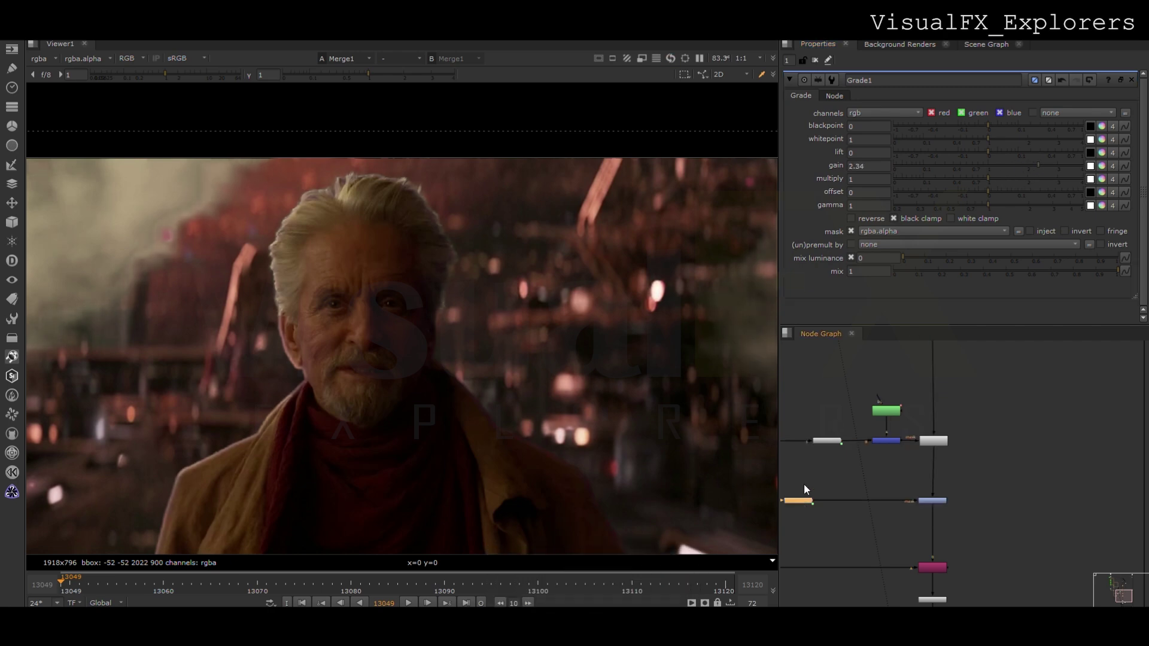
{"action": "left_click_drag", "start_coordinate": [1008, 125], "coordinate": [979, 123]}
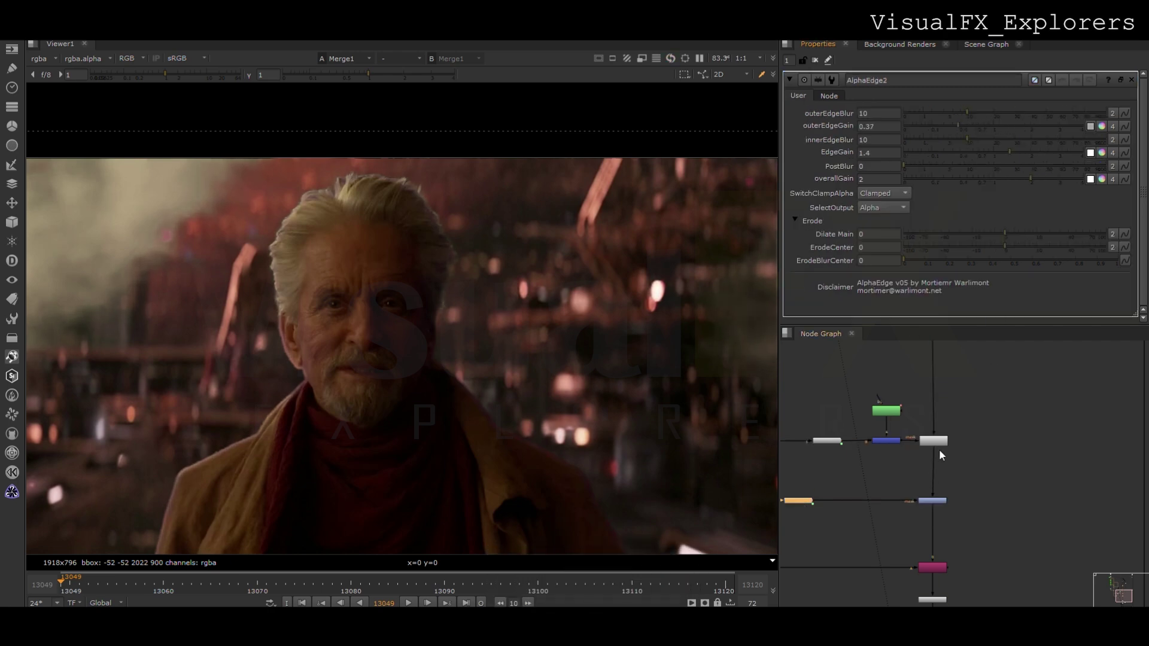
{"action": "double_click", "coordinate": [930, 501]}
{"action": "mouse_move", "coordinate": [1075, 166]}
{"action": "left_mouse_down"}
{"action": "mouse_move", "coordinate": [980, 163]}
{"action": "mouse_move", "coordinate": [1061, 176]}
{"action": "left_mouse_up"}
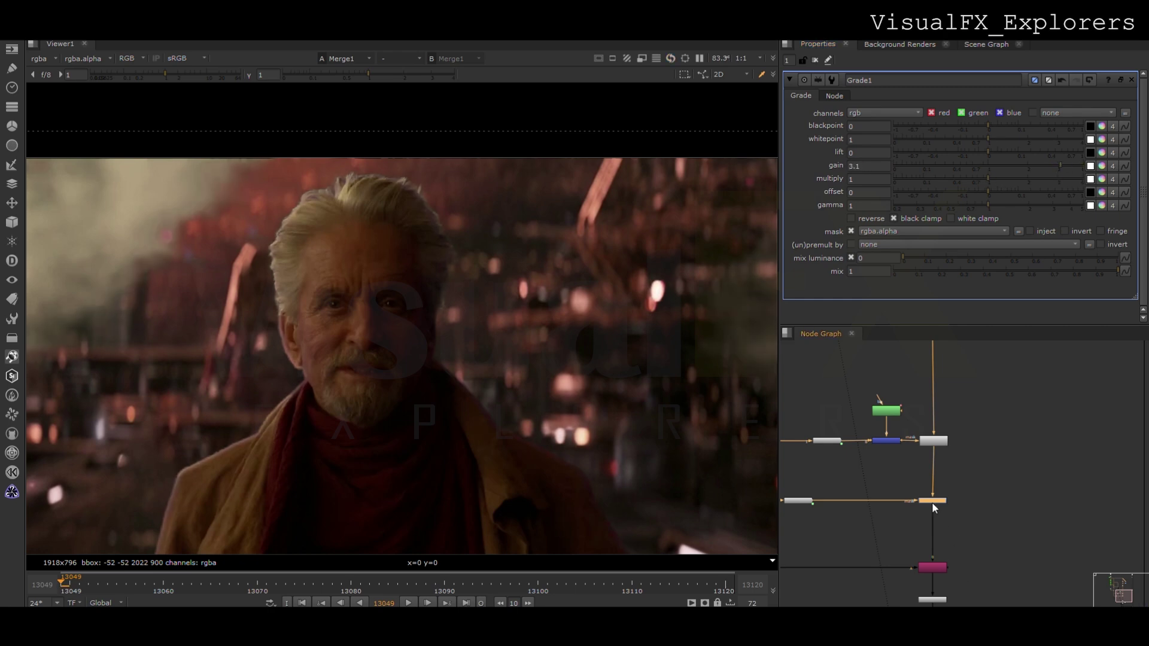
Insert a Merge node set to mask between AlphaEdge2 and Grade1's mask input, and attach a new Roto node to it.
{"action": "left_click", "coordinate": [883, 487]}
{"action": "key", "text": "m"}
{"action": "mouse_move", "coordinate": [883, 488]}
{"action": "left_mouse_down"}
{"action": "mouse_move", "coordinate": [888, 500]}
{"action": "mouse_move", "coordinate": [895, 470]}
{"action": "left_mouse_up"}
{"action": "left_click", "coordinate": [896, 470]}
{"action": "key", "text": "o"}
{"action": "double_click", "coordinate": [890, 501]}
{"action": "left_click", "coordinate": [863, 115]}
{"action": "left_click", "coordinate": [867, 199]}
{"action": "double_click", "coordinate": [896, 471]}
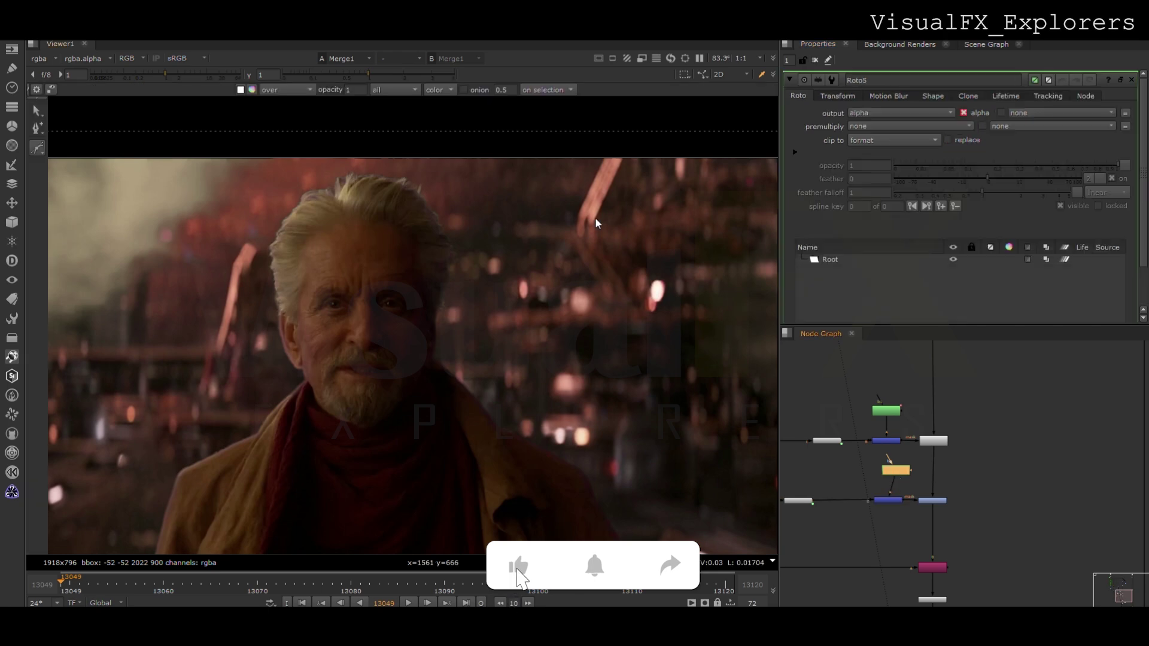
Draw a closed Bezier around the man's hair and forehead in Roto5 and expand its feather outward.
{"action": "left_click", "coordinate": [370, 164]}
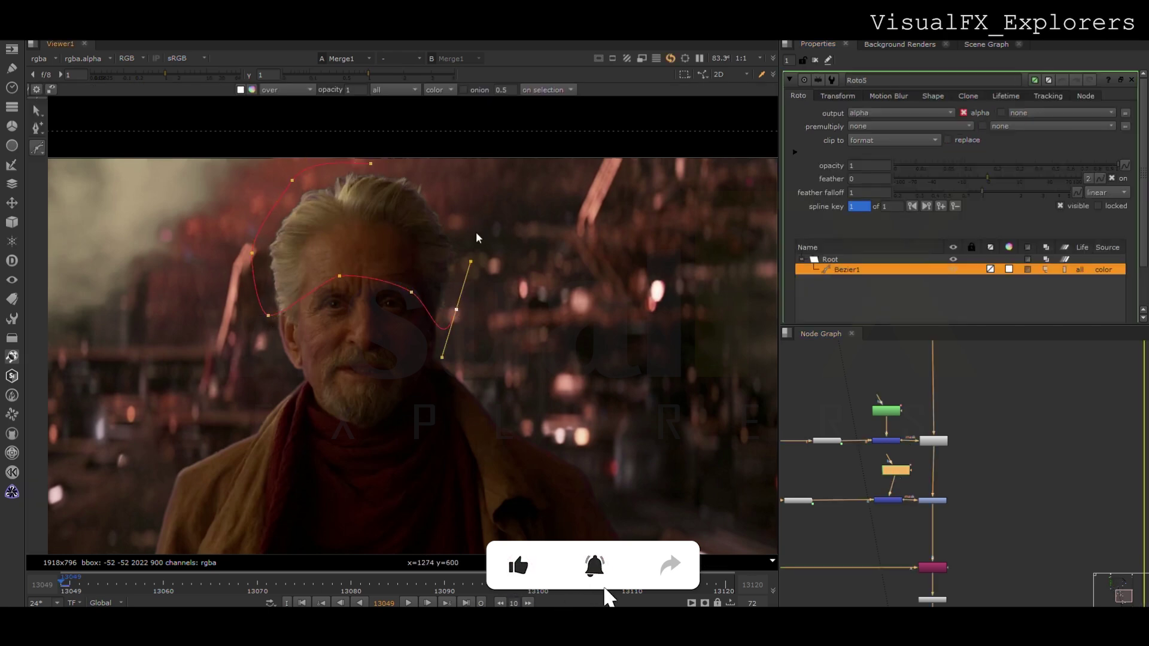
{"action": "left_click", "coordinate": [370, 163]}
{"action": "left_click_drag", "start_coordinate": [192, 120], "coordinate": [563, 419]}
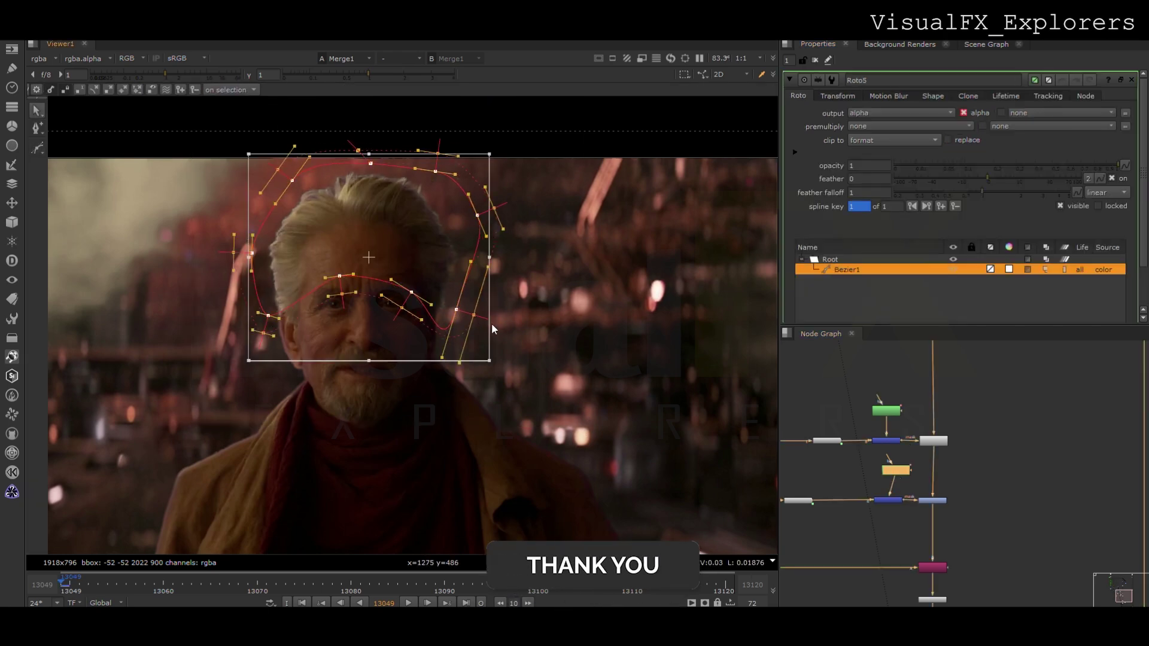
{"action": "key", "text": "e"}
{"action": "key", "text": "e"}
{"action": "key", "text": "e"}
{"action": "key", "text": "e"}
{"action": "key", "text": "e"}
{"action": "key", "text": "e"}
{"action": "key", "text": "e"}
{"action": "key", "text": "e"}
{"action": "key", "text": "e"}
{"action": "left_click_drag", "start_coordinate": [523, 130], "coordinate": [465, 233]}
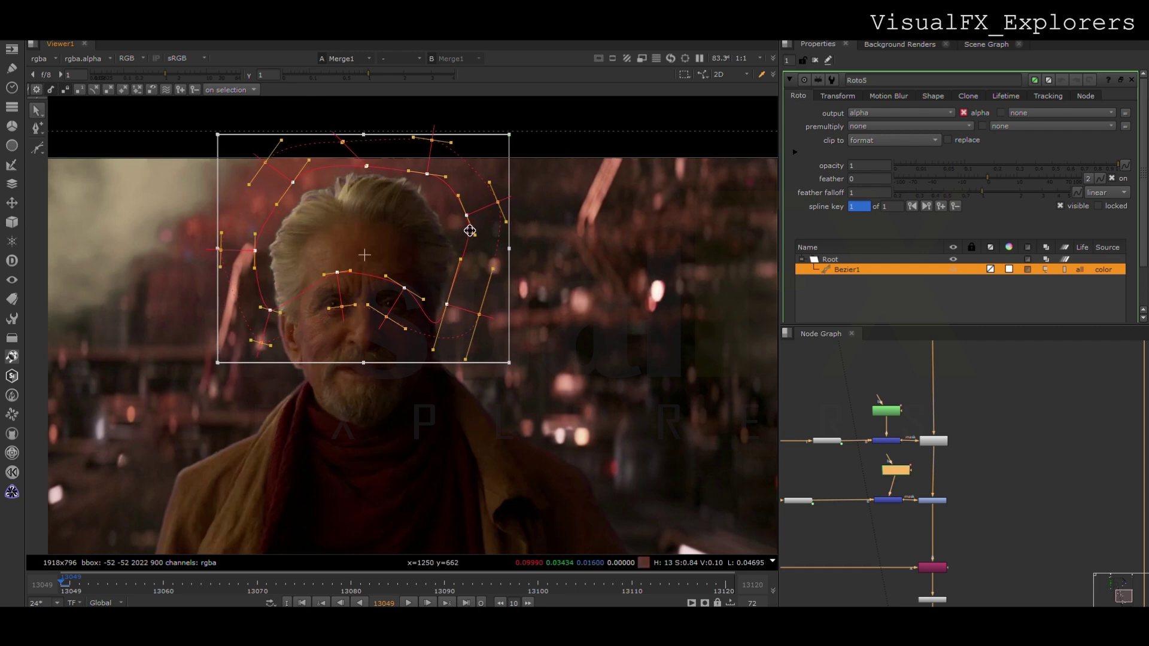
Close the open properties, reopen Grade1 and lower its mix to 0.585.
{"action": "left_click", "coordinate": [815, 61]}
{"action": "left_click", "coordinate": [931, 502]}
{"action": "double_click", "coordinate": [931, 502]}
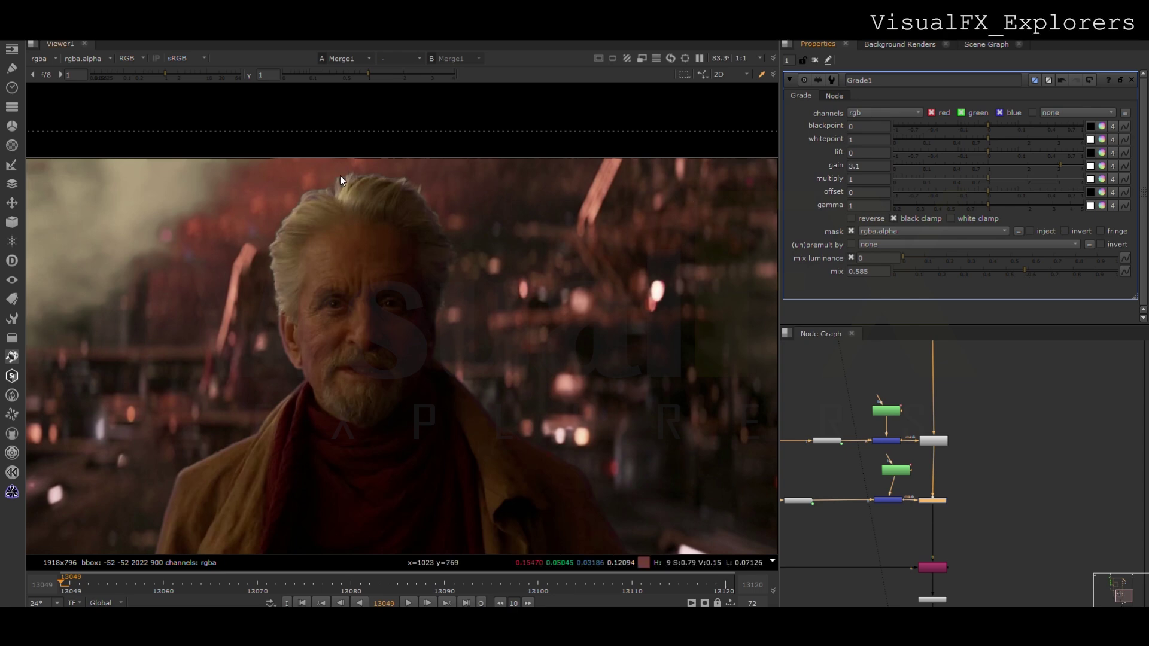
Add a second KillOutline node directly below the first and adjust its erode size to 0.3 while checking the hair edge.
{"action": "scroll", "coordinate": [305, 215], "scroll_direction": "up", "scroll_amount": 8}
{"action": "scroll", "coordinate": [935, 510], "scroll_direction": "down", "scroll_amount": 2}
{"action": "middle_click_drag", "start_coordinate": [934, 510], "coordinate": [903, 401]}
{"action": "left_click", "coordinate": [848, 519]}
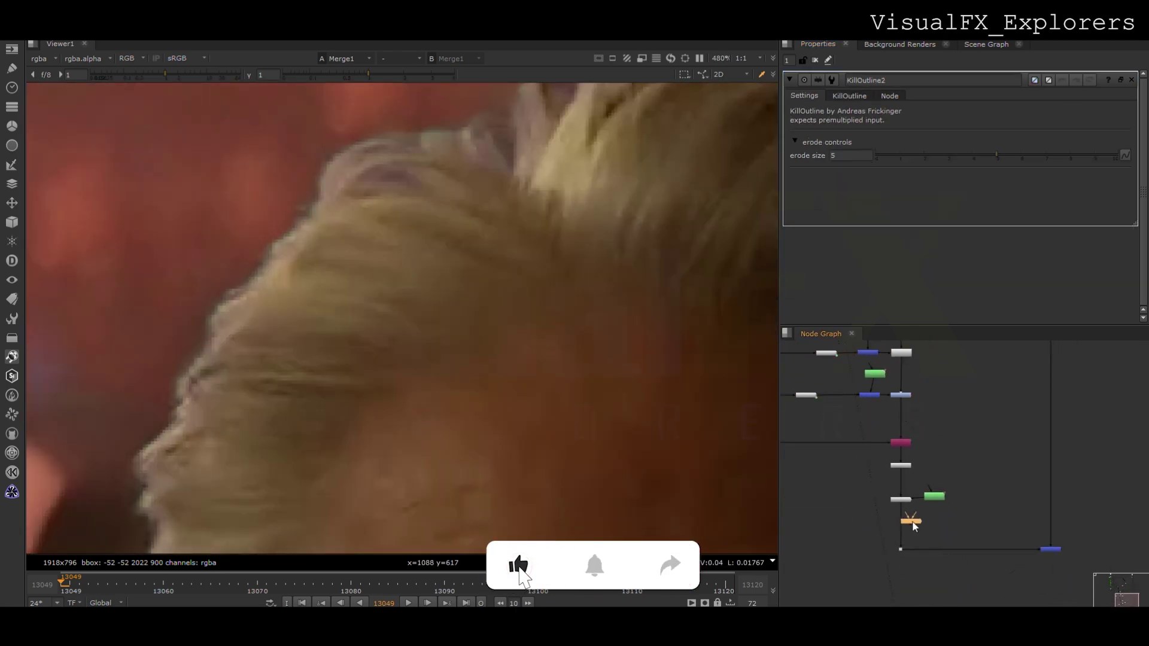
{"action": "left_click_drag", "start_coordinate": [912, 522], "coordinate": [904, 520]}
{"action": "left_click_drag", "start_coordinate": [996, 155], "coordinate": [867, 157]}
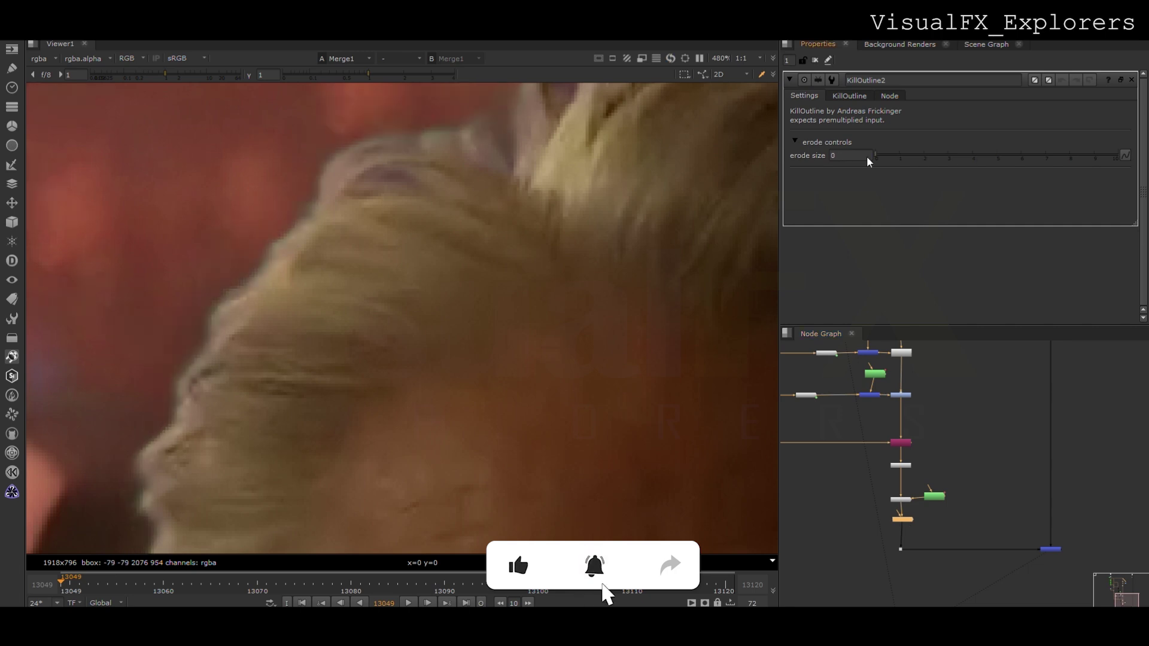
{"action": "left_click_drag", "start_coordinate": [896, 149], "coordinate": [923, 156]}
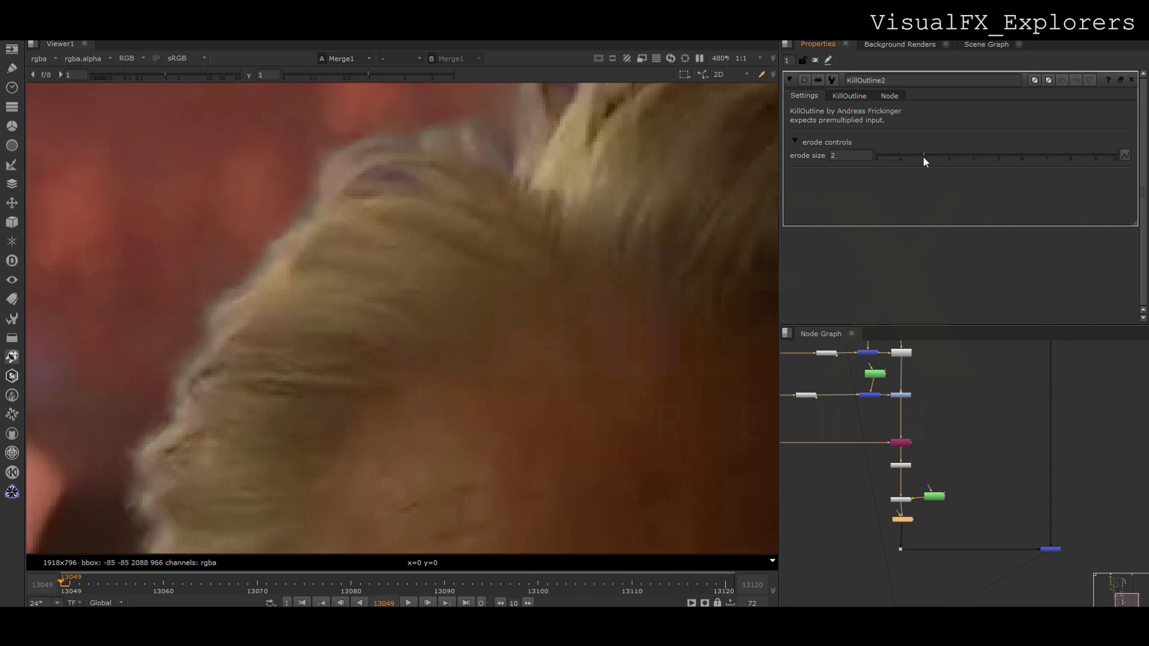
{"action": "scroll", "coordinate": [533, 261], "scroll_direction": "down", "scroll_amount": 8}
{"action": "scroll", "coordinate": [509, 329], "scroll_direction": "up", "scroll_amount": 3}
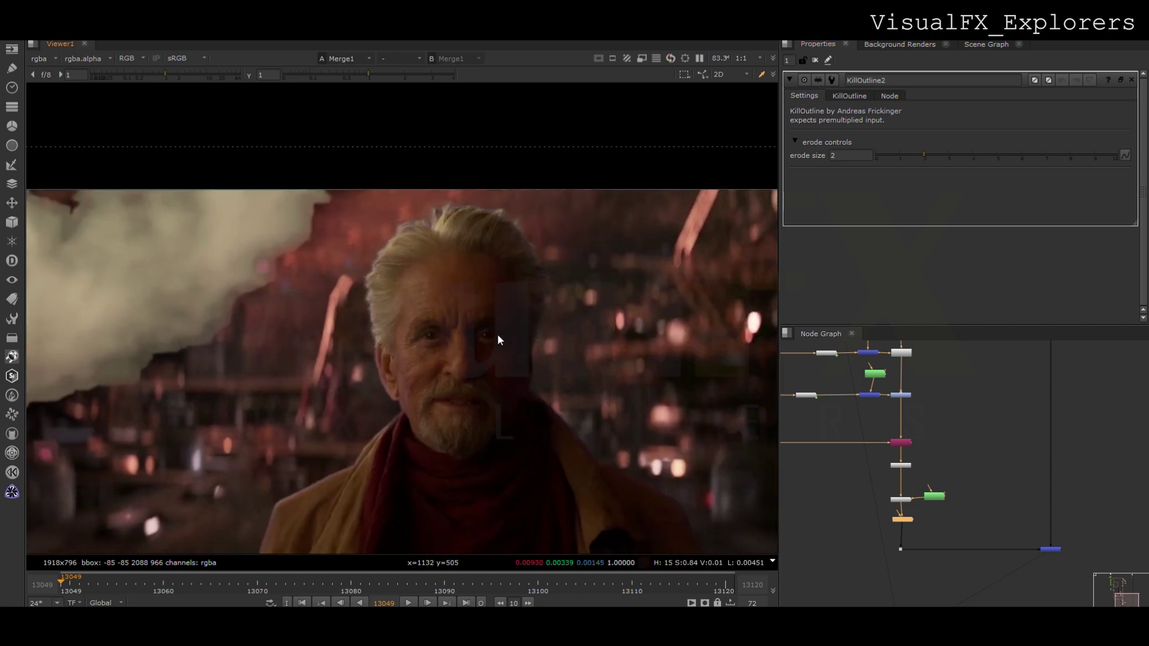
{"action": "left_click", "coordinate": [900, 155]}
{"action": "left_click_drag", "start_coordinate": [882, 155], "coordinate": [883, 157]}
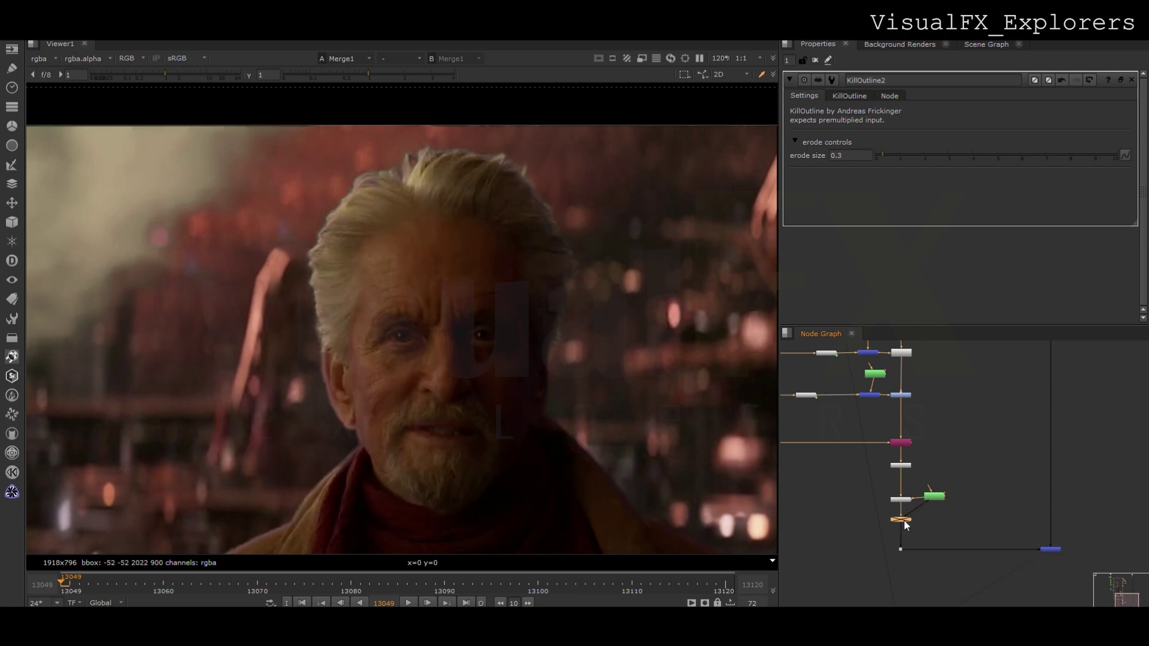
Inspect the Roto4 shape and connect KillOutline2's mask input to Roto5, the head shape, instead.
{"action": "scroll", "coordinate": [898, 479], "scroll_direction": "up", "scroll_amount": 4}
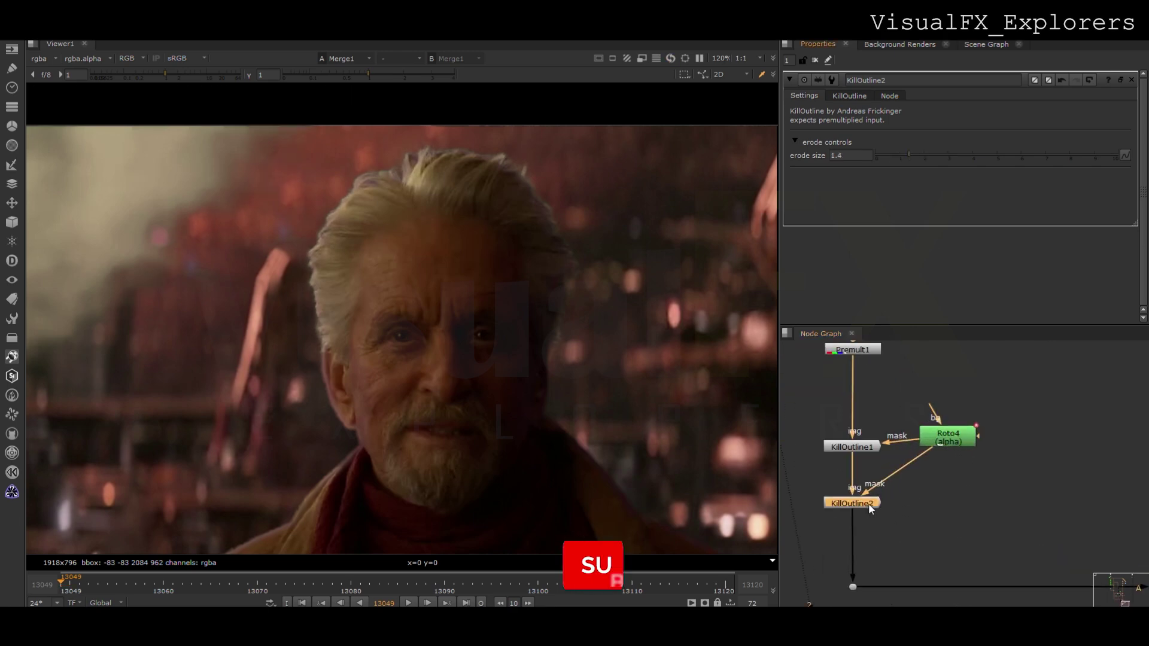
{"action": "double_click", "coordinate": [952, 448]}
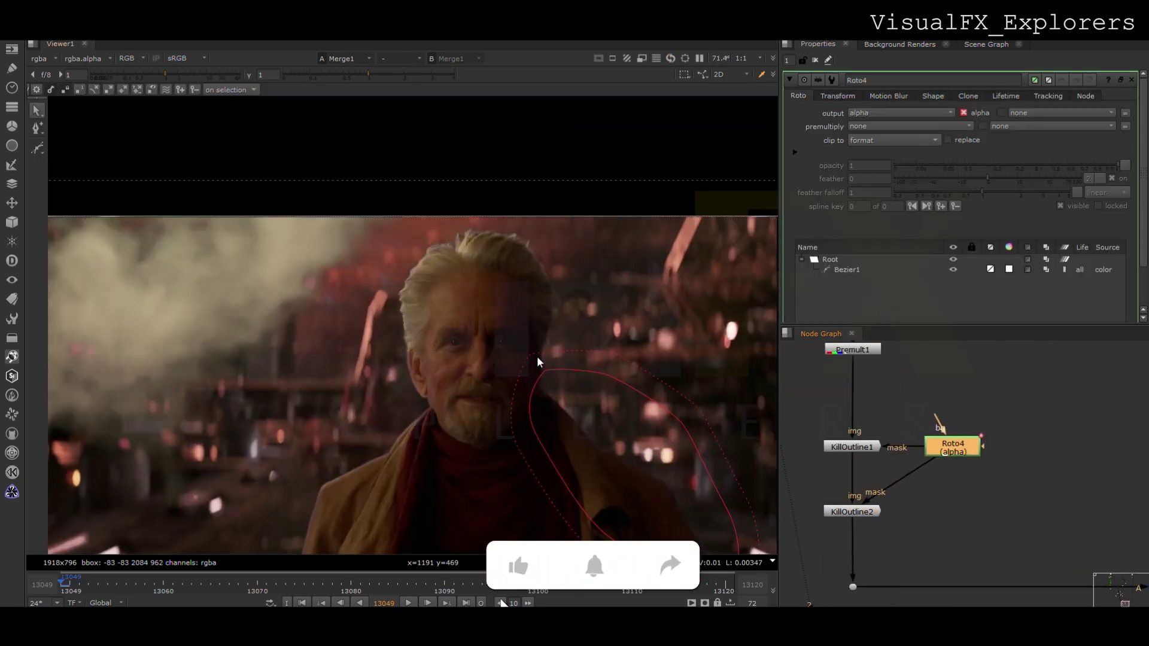
{"action": "scroll", "coordinate": [925, 492], "scroll_direction": "up", "scroll_amount": 2}
{"action": "left_click_drag", "start_coordinate": [918, 488], "coordinate": [867, 349]}
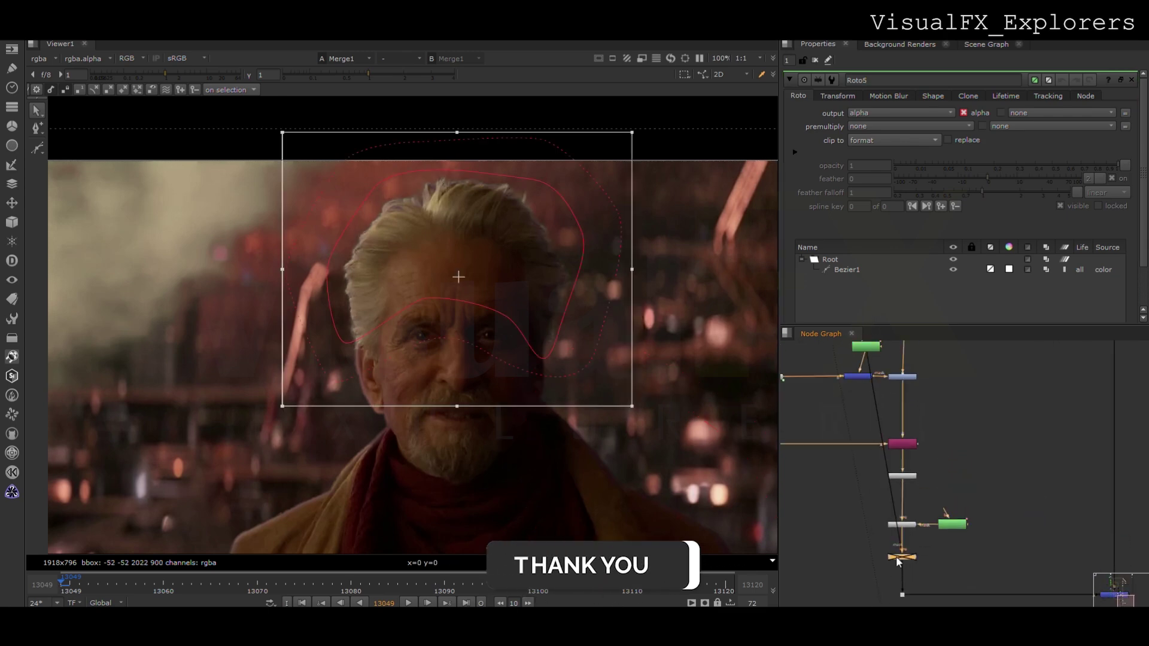
Lower KillOutline2's erode size through 0.8 and 0.45 to a finer value, comparing the node on and off.
{"action": "double_click", "coordinate": [902, 557]}
{"action": "left_click_drag", "start_coordinate": [897, 155], "coordinate": [887, 151]}
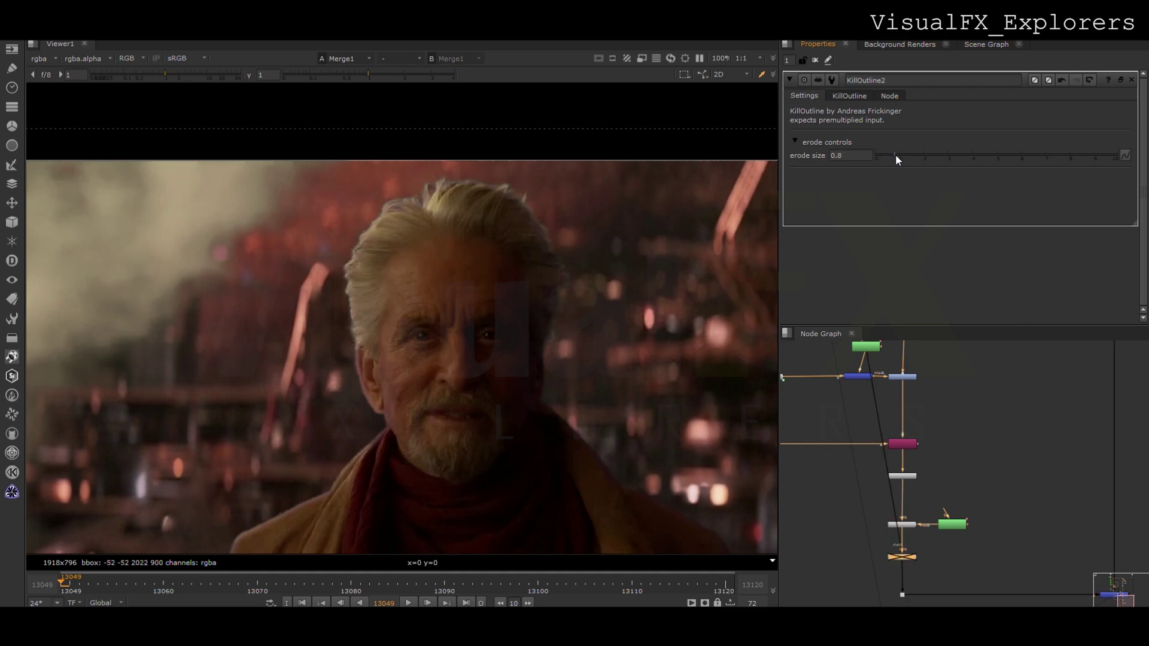
{"action": "left_click_drag", "start_coordinate": [895, 154], "coordinate": [887, 153]}
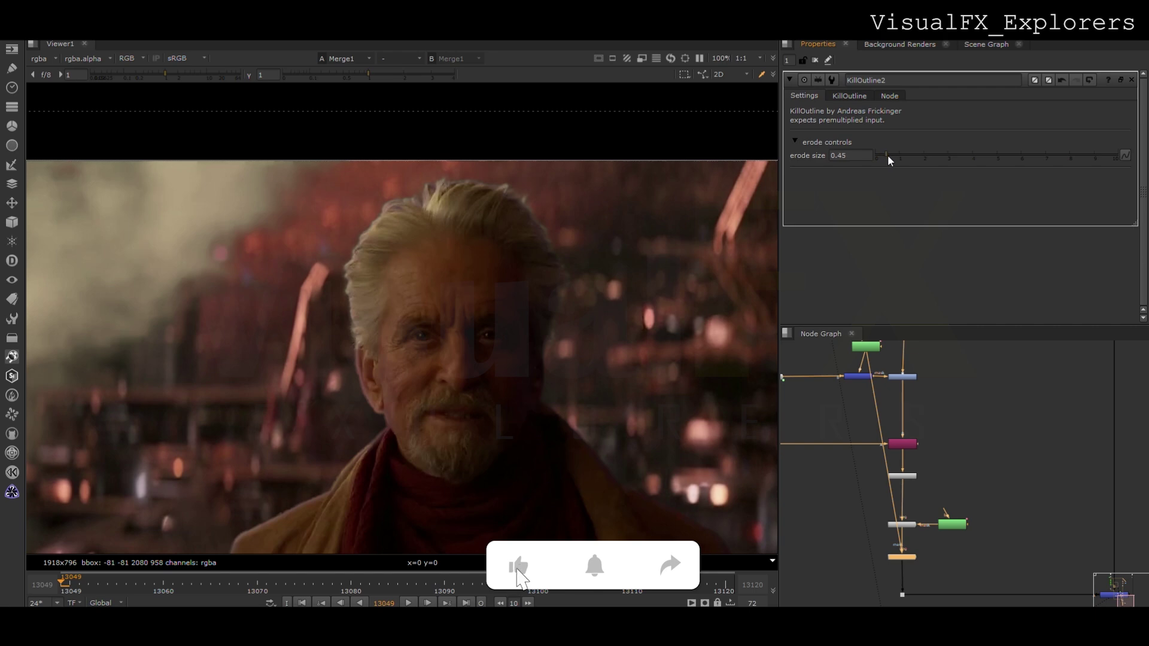
{"action": "left_click_drag", "start_coordinate": [877, 156], "coordinate": [880, 159]}
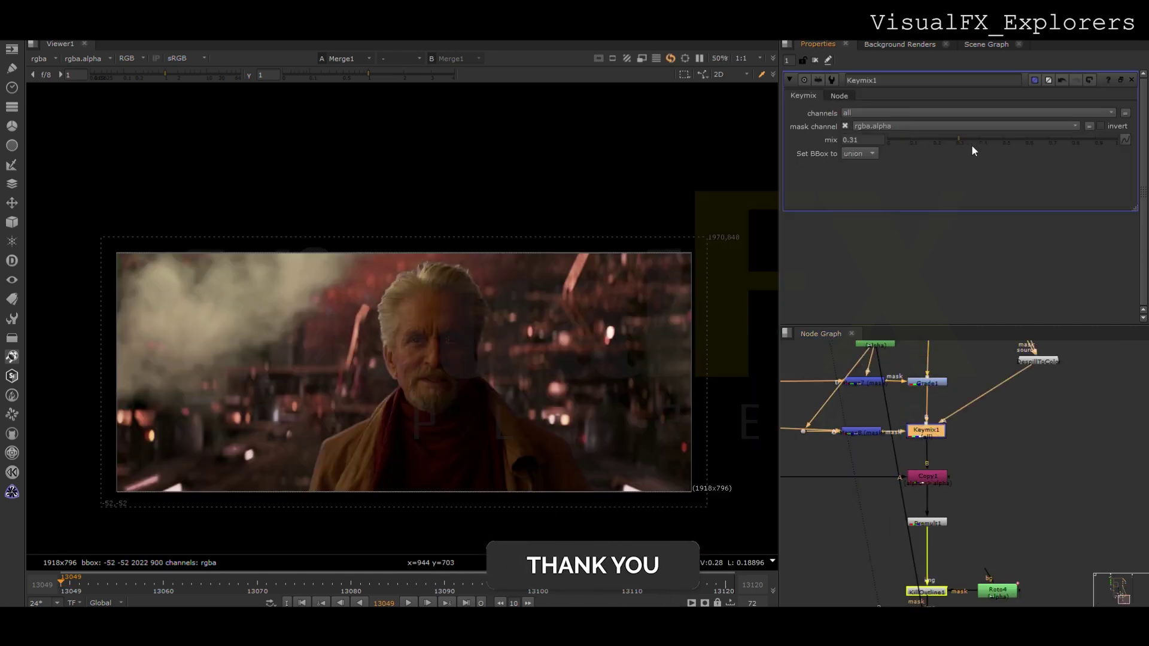
Adjust Keymix1's mix to 0.415, comparing the composite with the node enabled and disabled.
{"action": "left_click_drag", "start_coordinate": [923, 146], "coordinate": [969, 146]}
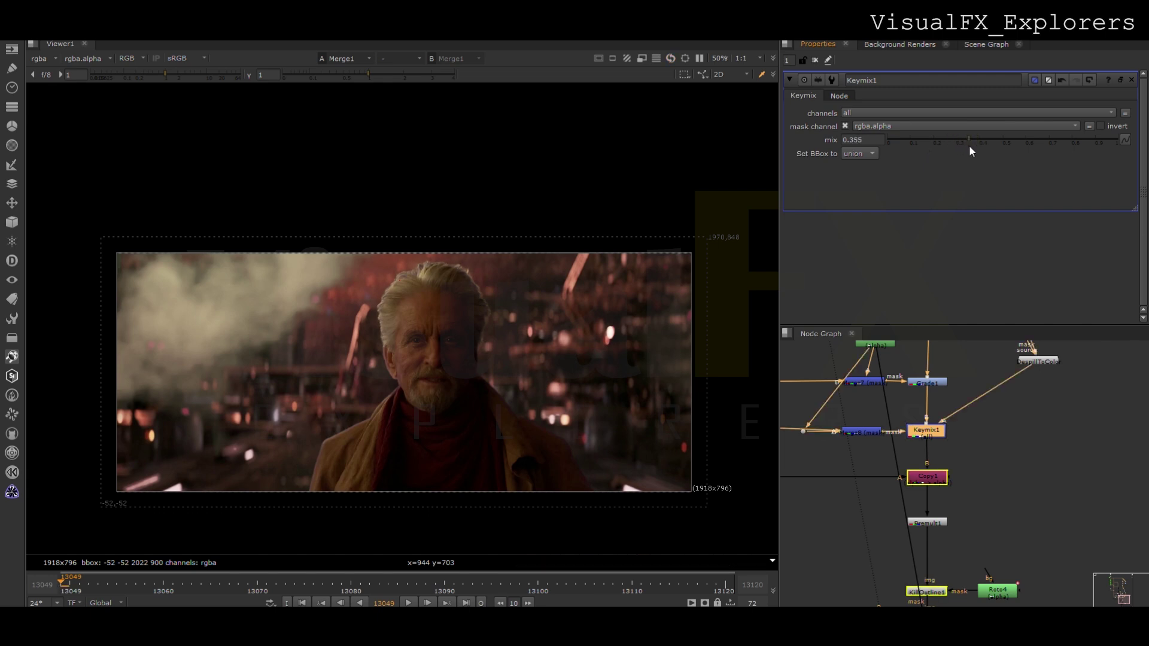
{"action": "key", "text": "d"}
{"action": "key", "text": "d"}
{"action": "key", "text": "d"}
{"action": "key", "text": "d"}
{"action": "key", "text": "d"}
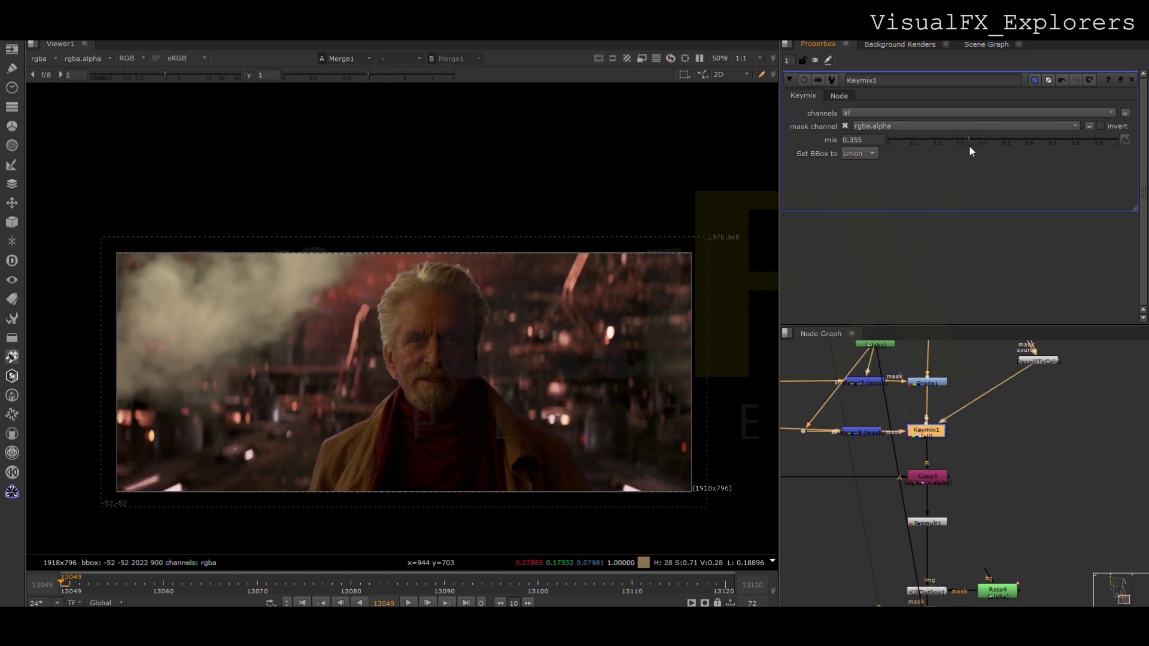
{"action": "left_click_drag", "start_coordinate": [960, 149], "coordinate": [982, 137]}
Insert a Merge node after the AlphaEdge node in Keymix1's mask branch and attach a new Roto node to it.
{"action": "scroll", "coordinate": [875, 429], "scroll_direction": "down", "scroll_amount": 1}
{"action": "middle_click_drag", "start_coordinate": [867, 437], "coordinate": [963, 439]}
{"action": "left_click", "coordinate": [838, 428]}
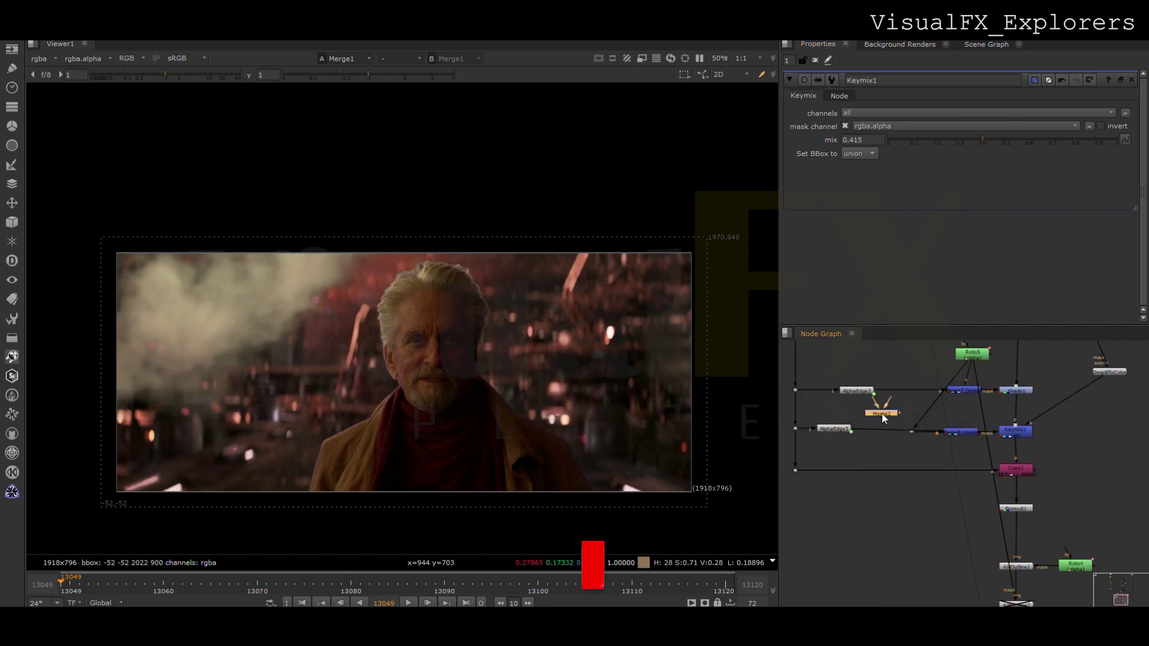
{"action": "key", "text": "m"}
{"action": "key", "text": "o"}
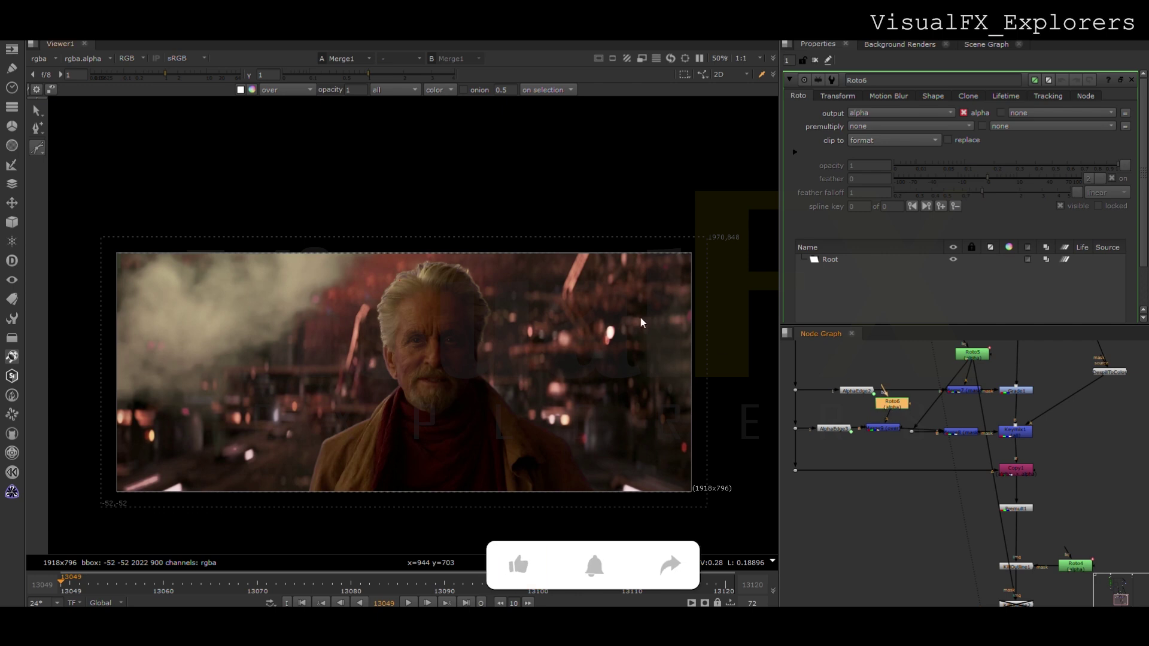
Draw a closed Bezier around the shaded side of the man's head in Roto6 and set the new Merge node's operation.
{"action": "left_click", "coordinate": [486, 258]}
{"action": "left_click_drag", "start_coordinate": [457, 293], "coordinate": [458, 311]}
{"action": "left_click_drag", "start_coordinate": [449, 388], "coordinate": [486, 389]}
{"action": "left_click", "coordinate": [486, 258]}
{"action": "double_click", "coordinate": [883, 428]}
{"action": "left_click", "coordinate": [861, 116]}
{"action": "double_click", "coordinate": [893, 403]}
Pull the feather points of the Roto6 Bezier outward, reposition the shape slightly and close its properties.
{"action": "left_click_drag", "start_coordinate": [410, 230], "coordinate": [474, 338]}
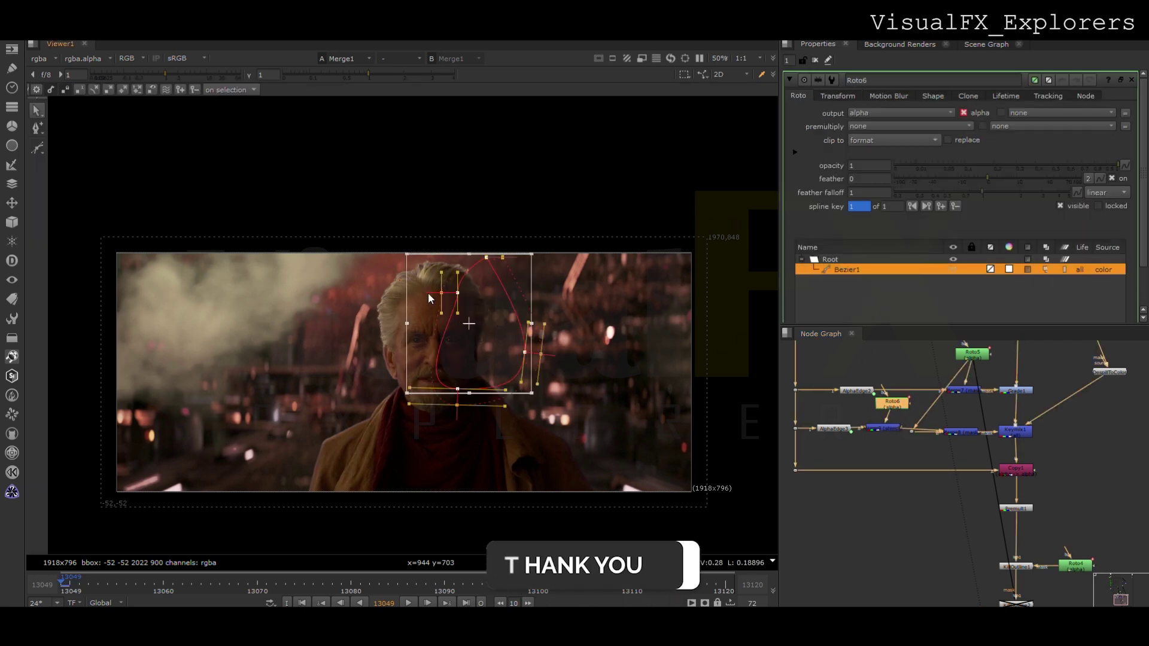
{"action": "left_click", "coordinate": [493, 337]}
{"action": "left_click_drag", "start_coordinate": [515, 257], "coordinate": [510, 203]}
{"action": "left_click_drag", "start_coordinate": [436, 292], "coordinate": [436, 268]}
{"action": "left_click_drag", "start_coordinate": [371, 179], "coordinate": [611, 467]}
{"action": "left_click_drag", "start_coordinate": [505, 361], "coordinate": [508, 362]}
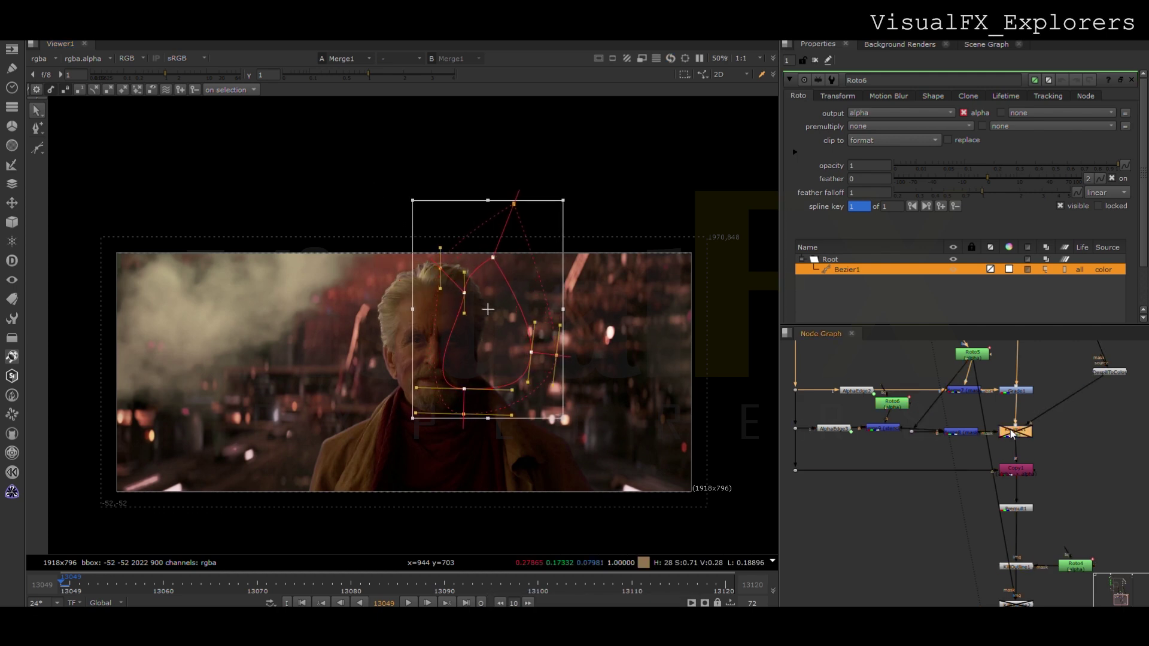
{"action": "left_click", "coordinate": [815, 60]}
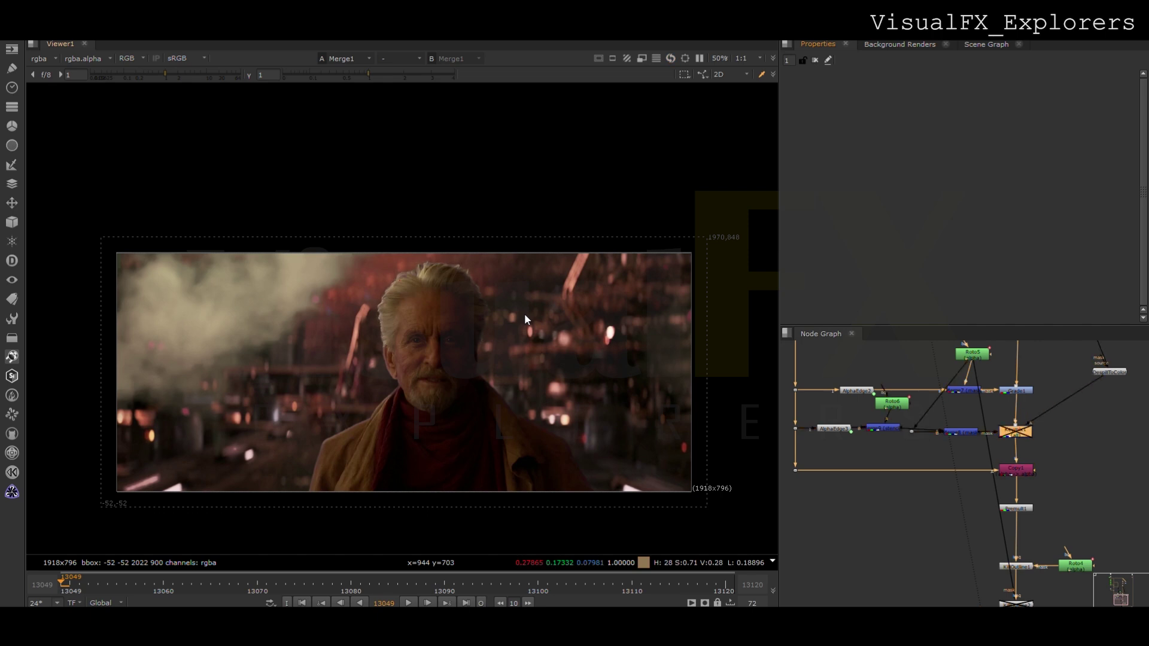
Check the merged composite at a middle frame, at the last frame 13120 and back at the first frame 13049.
{"action": "scroll", "coordinate": [993, 514], "scroll_direction": "down", "scroll_amount": 3}
{"action": "middle_click_drag", "start_coordinate": [995, 528], "coordinate": [883, 494]}
{"action": "left_click", "coordinate": [1039, 557]}
{"action": "left_click", "coordinate": [453, 584]}
{"action": "left_click", "coordinate": [723, 587]}
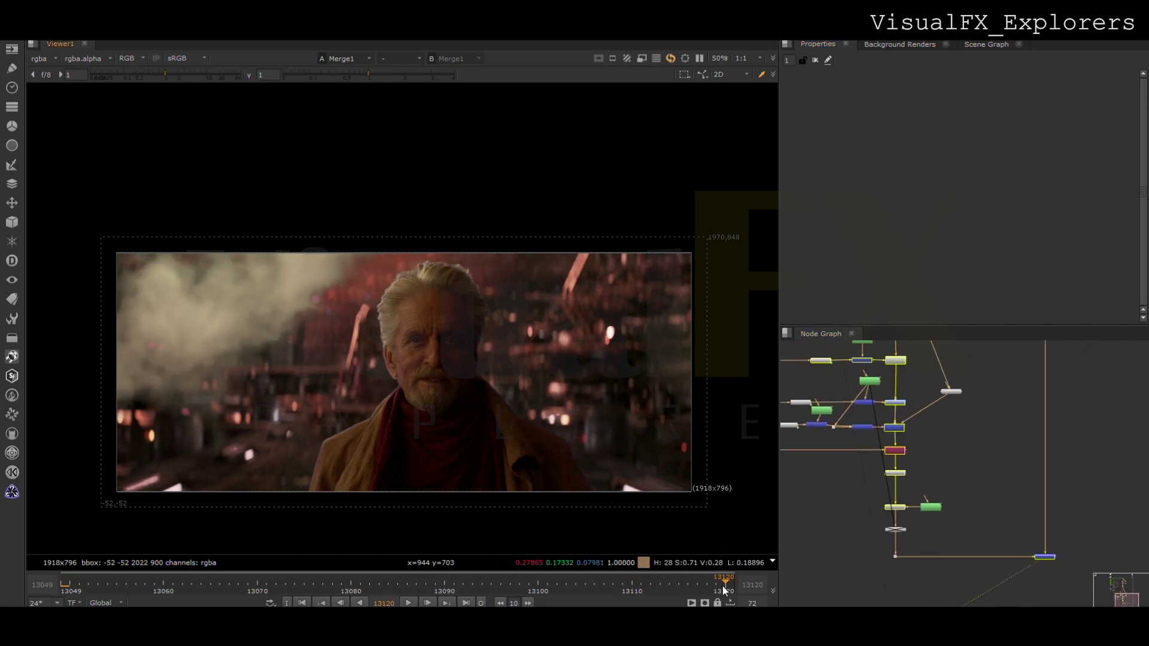
{"action": "left_click", "coordinate": [71, 584]}
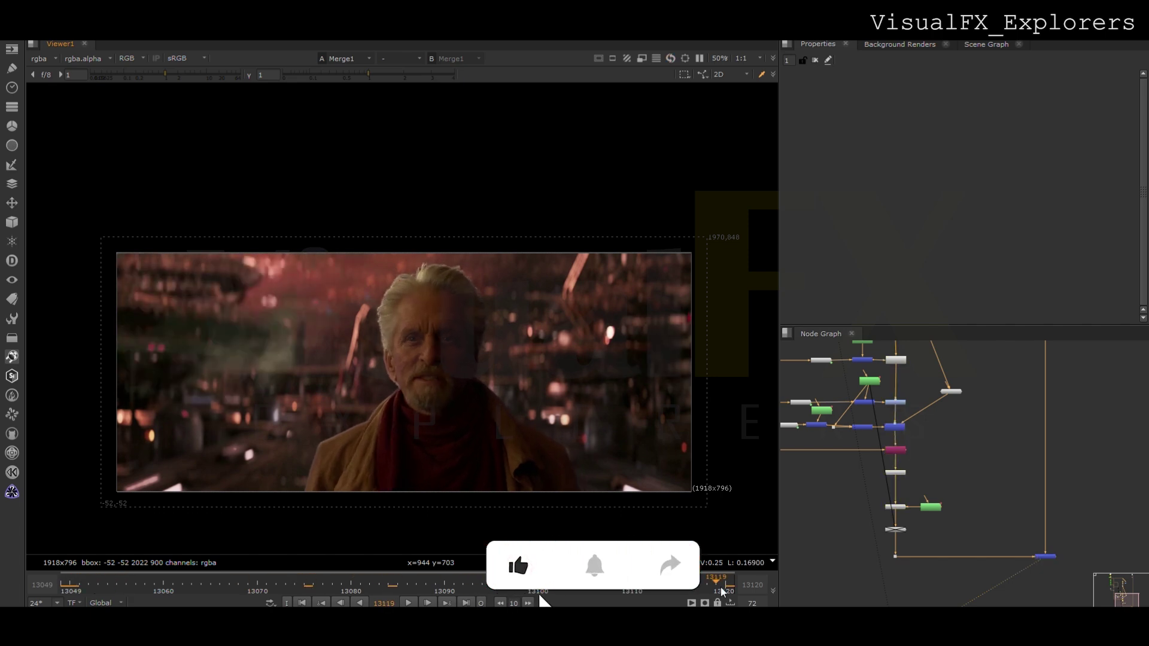
{"action": "left_click", "coordinate": [64, 585]}
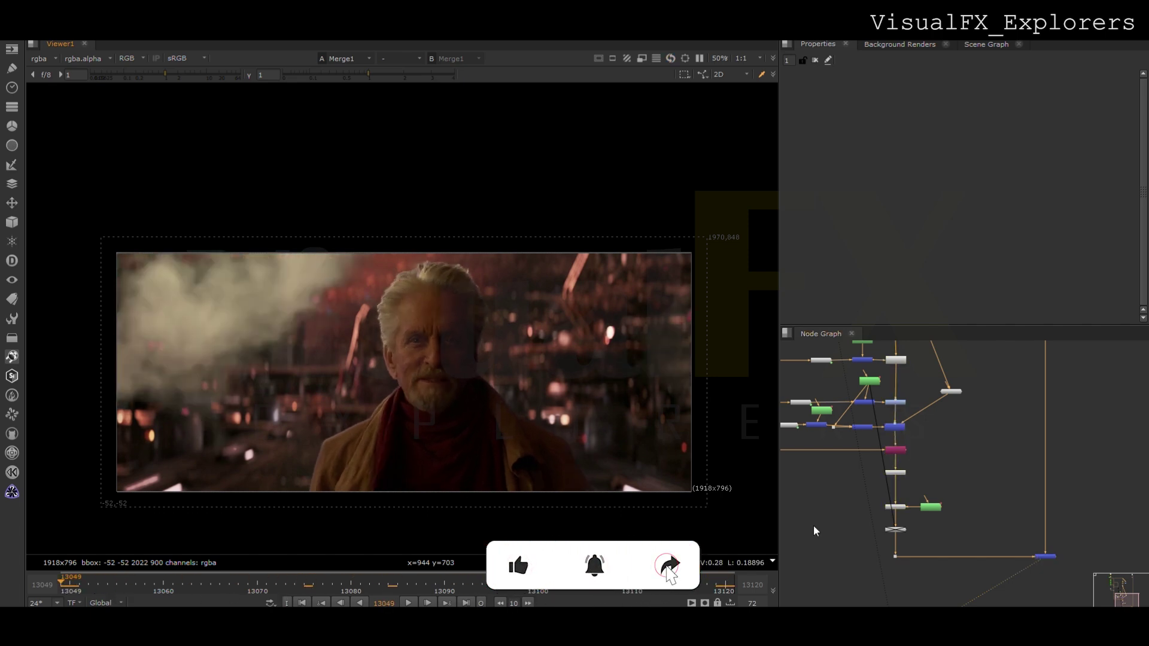
Add a Glow_F node below Merge1, view its result and set its tolerance to 0.925.
{"action": "scroll", "coordinate": [814, 531], "scroll_direction": "down", "scroll_amount": 3}
{"action": "middle_click_drag", "start_coordinate": [929, 590], "coordinate": [944, 538]}
{"action": "scroll", "coordinate": [951, 535], "scroll_direction": "up", "scroll_amount": 2}
{"action": "left_click", "coordinate": [13, 320]}
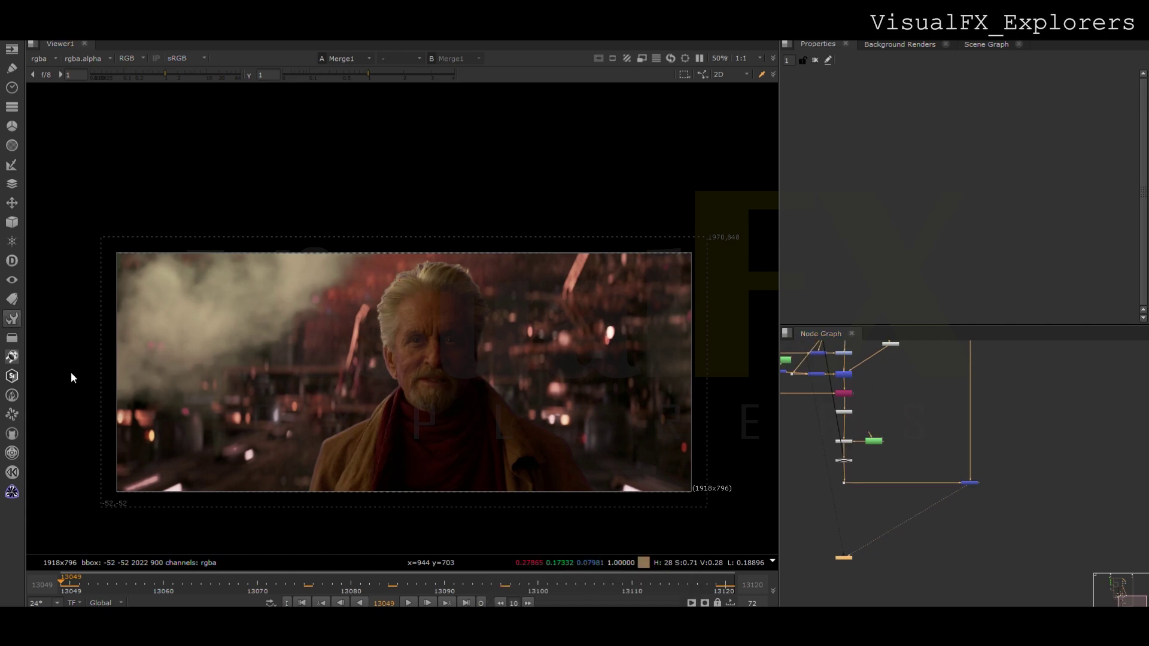
{"action": "left_click", "coordinate": [191, 392]}
{"action": "scroll", "coordinate": [958, 505], "scroll_direction": "up", "scroll_amount": 3}
{"action": "left_click_drag", "start_coordinate": [959, 503], "coordinate": [983, 524]}
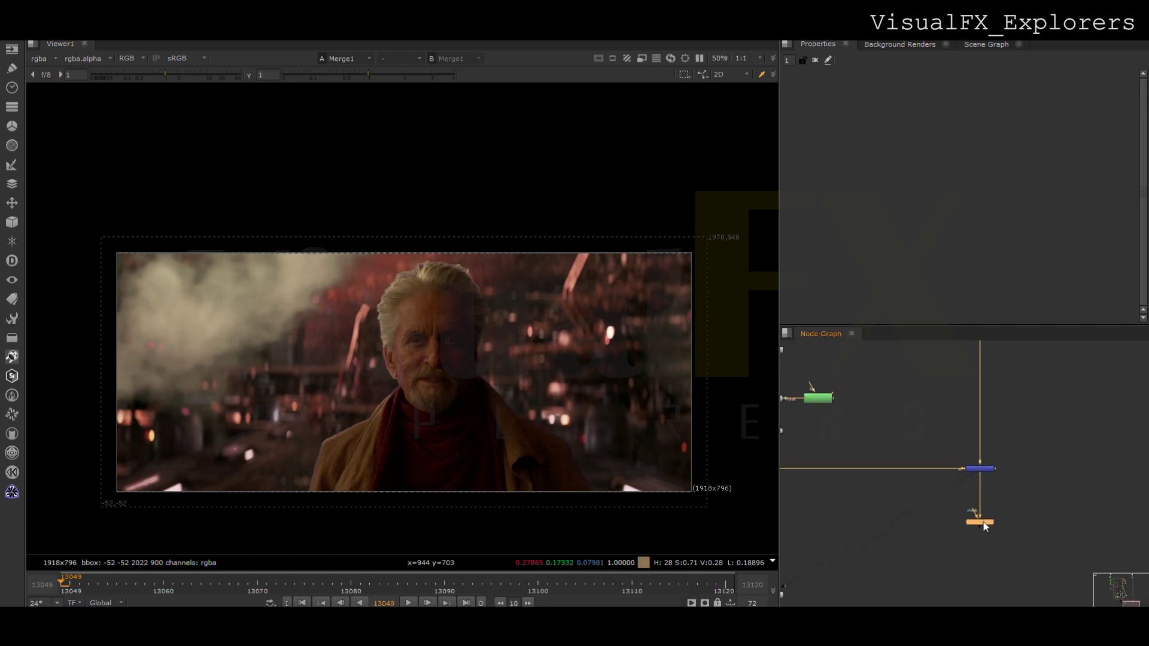
{"action": "key", "text": "1"}
{"action": "double_click", "coordinate": [985, 524]}
{"action": "left_click_drag", "start_coordinate": [997, 114], "coordinate": [1063, 108]}
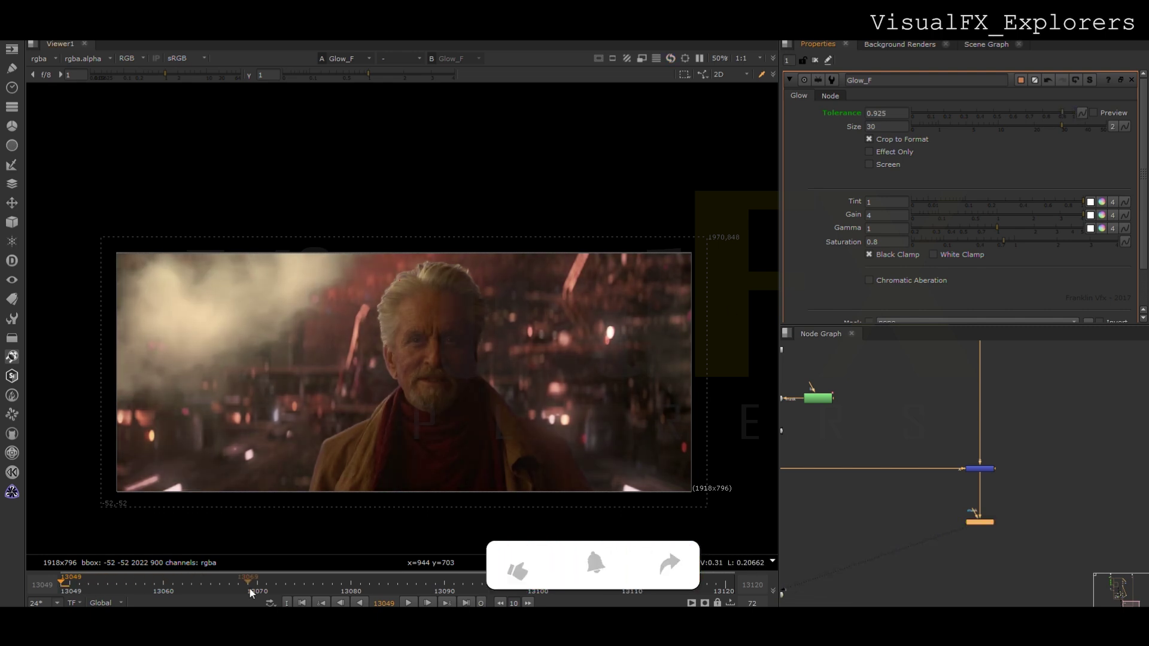
Add a LightWrap node below KillOutline2 and feed its background input from a new dot on the background branch above Merge1.
{"action": "scroll", "coordinate": [982, 488], "scroll_direction": "down", "scroll_amount": 3}
{"action": "scroll", "coordinate": [846, 474], "scroll_direction": "up", "scroll_amount": 2}
{"action": "left_click", "coordinate": [838, 474]}
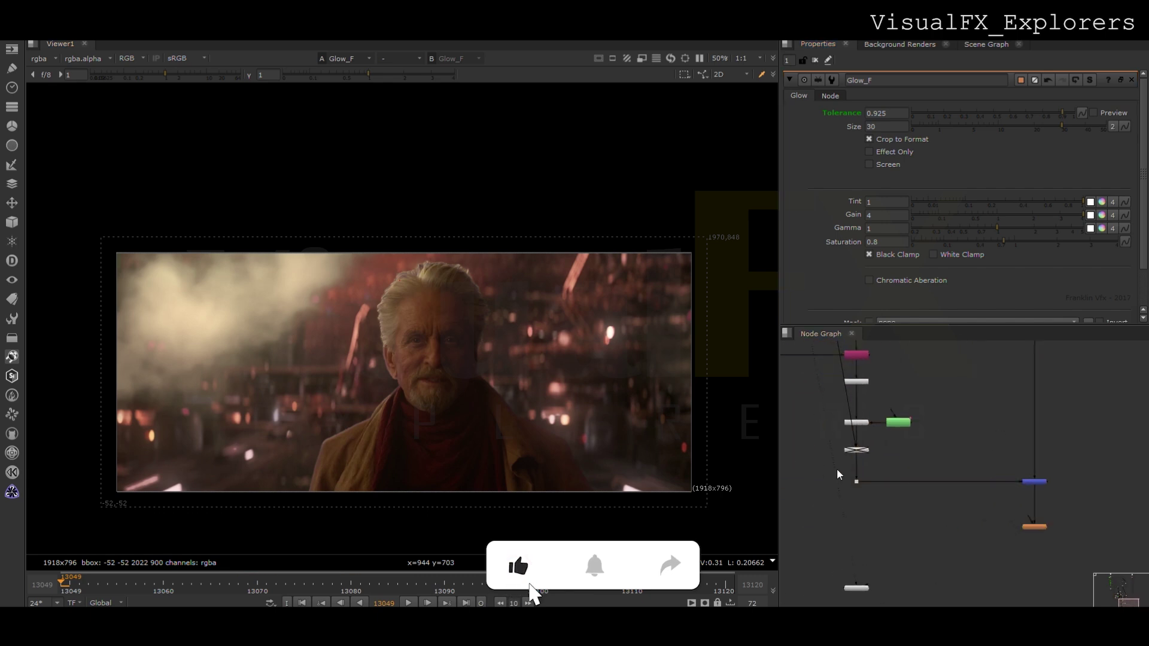
{"action": "left_click", "coordinate": [819, 499]}
{"action": "left_click_drag", "start_coordinate": [863, 474], "coordinate": [864, 472]}
{"action": "left_click_drag", "start_coordinate": [1035, 415], "coordinate": [1034, 462], "text": "ctrl"}
{"action": "left_click_drag", "start_coordinate": [851, 464], "coordinate": [1034, 463]}
Set LightWrap1's Diffuse to 51 and Intensity to 27.
{"action": "left_click", "coordinate": [860, 469]}
{"action": "left_click_drag", "start_coordinate": [900, 125], "coordinate": [949, 125]}
{"action": "mouse_move", "coordinate": [976, 113]}
{"action": "left_mouse_down"}
{"action": "mouse_move", "coordinate": [1026, 112]}
{"action": "mouse_move", "coordinate": [995, 117]}
{"action": "left_mouse_up"}
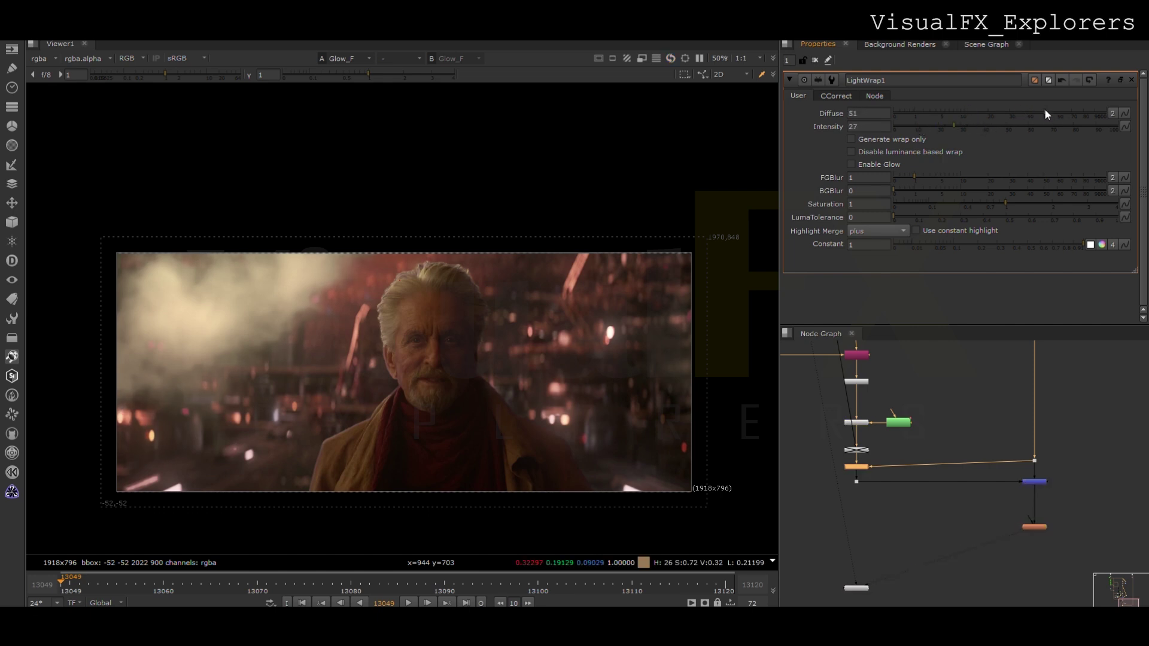
Add a Crop node with the format preset below the Glow_F node.
{"action": "scroll", "coordinate": [1039, 511], "scroll_direction": "up", "scroll_amount": 3}
{"action": "middle_click_drag", "start_coordinate": [1033, 538], "coordinate": [1025, 459]}
{"action": "left_click", "coordinate": [1025, 458]}
{"action": "left_click", "coordinate": [1018, 494]}
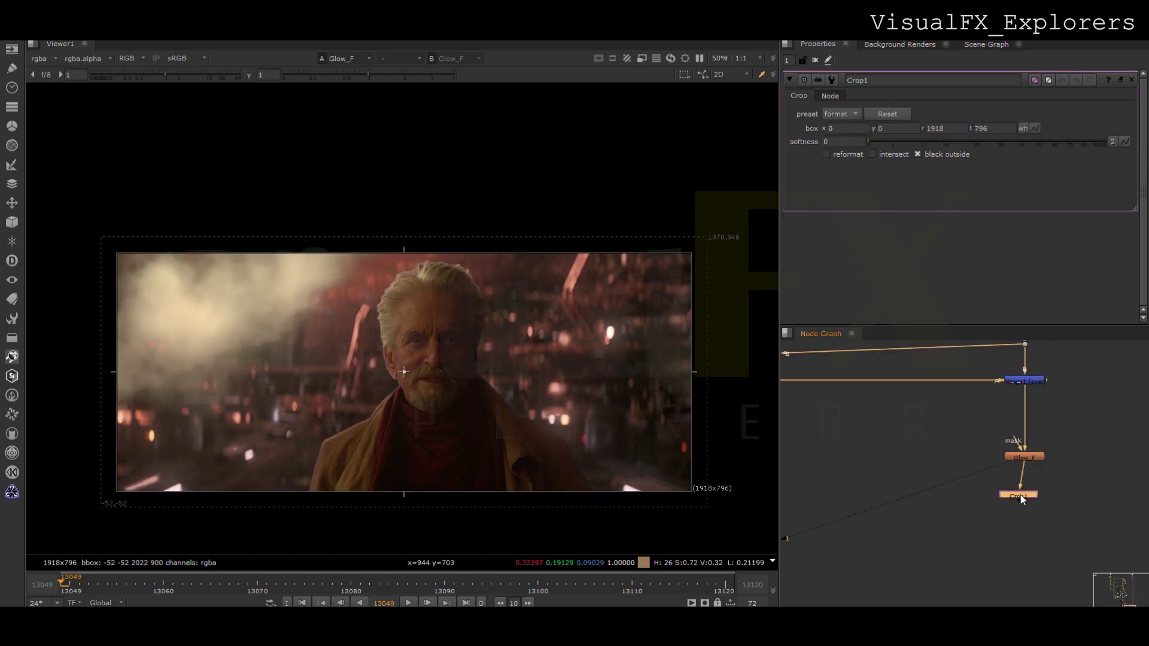
View the Crop1 result, clear the open node properties and scrub through the shot back to frame 13049.
{"action": "left_click", "coordinate": [1095, 472]}
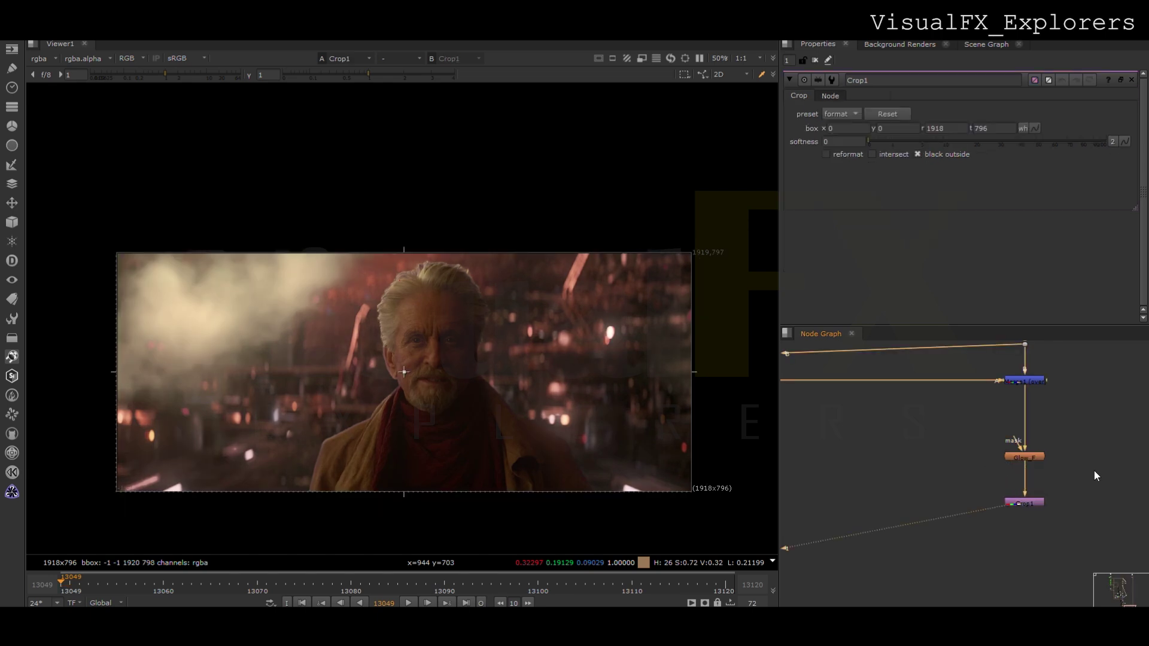
{"action": "left_click", "coordinate": [816, 60]}
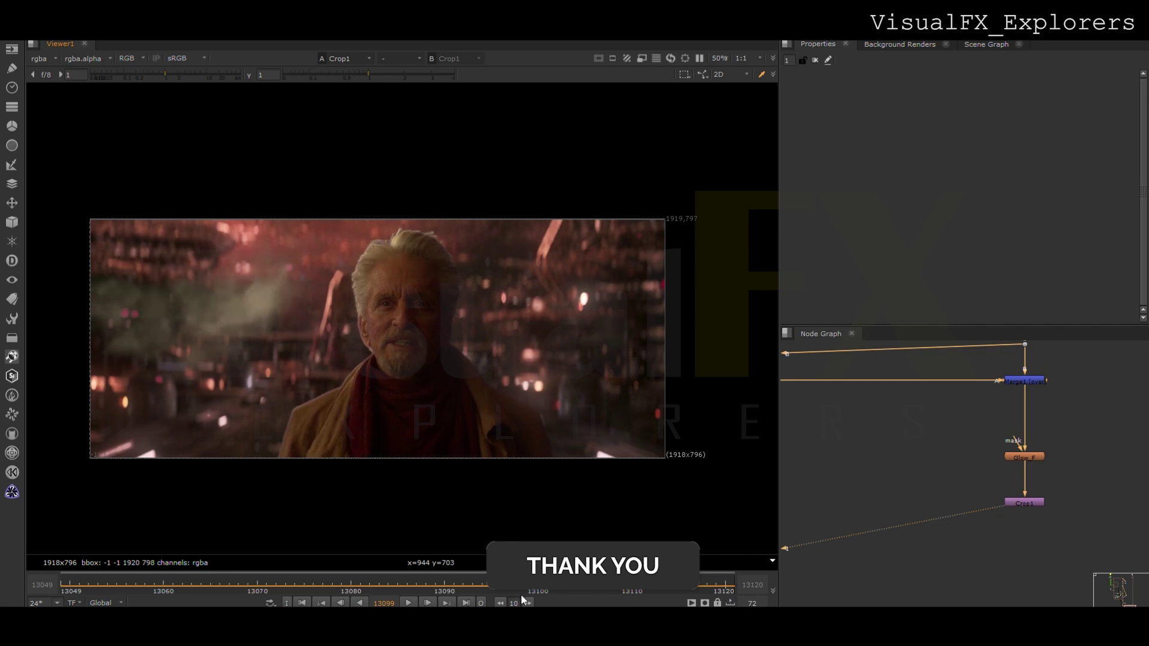
{"action": "left_click_drag", "start_coordinate": [632, 578], "coordinate": [57, 571]}
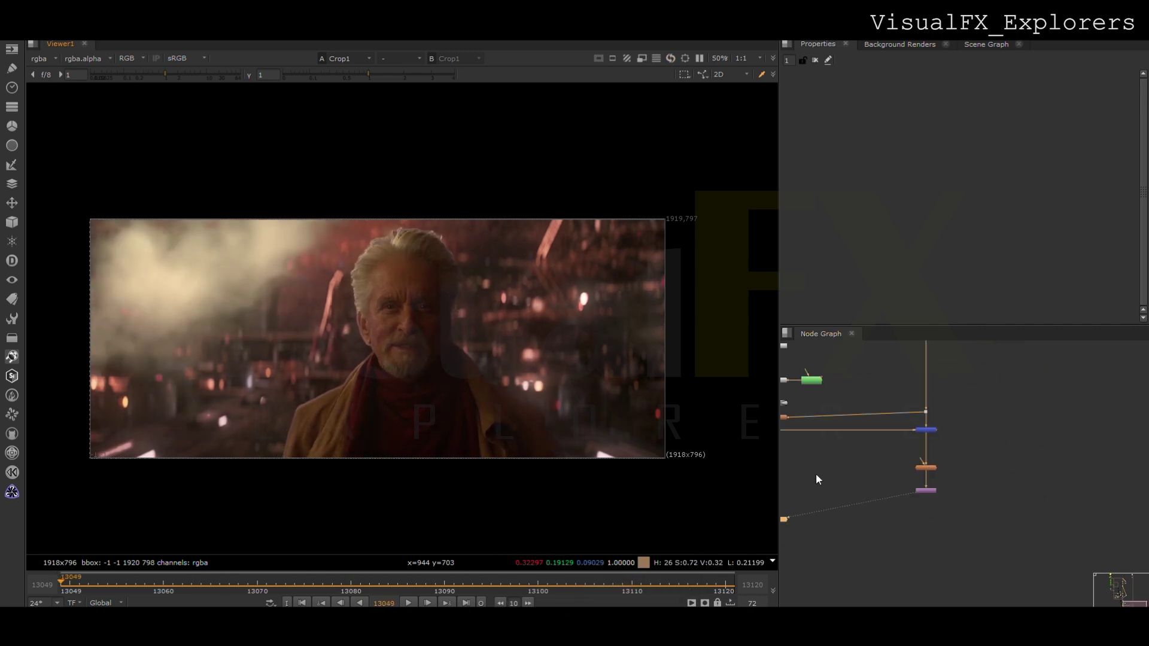
Add a Grade node below Premult1 and mask it with a Roto node holding a feathered Bezier shape around the smoke at the image's upper left.
{"action": "key", "text": "g"}
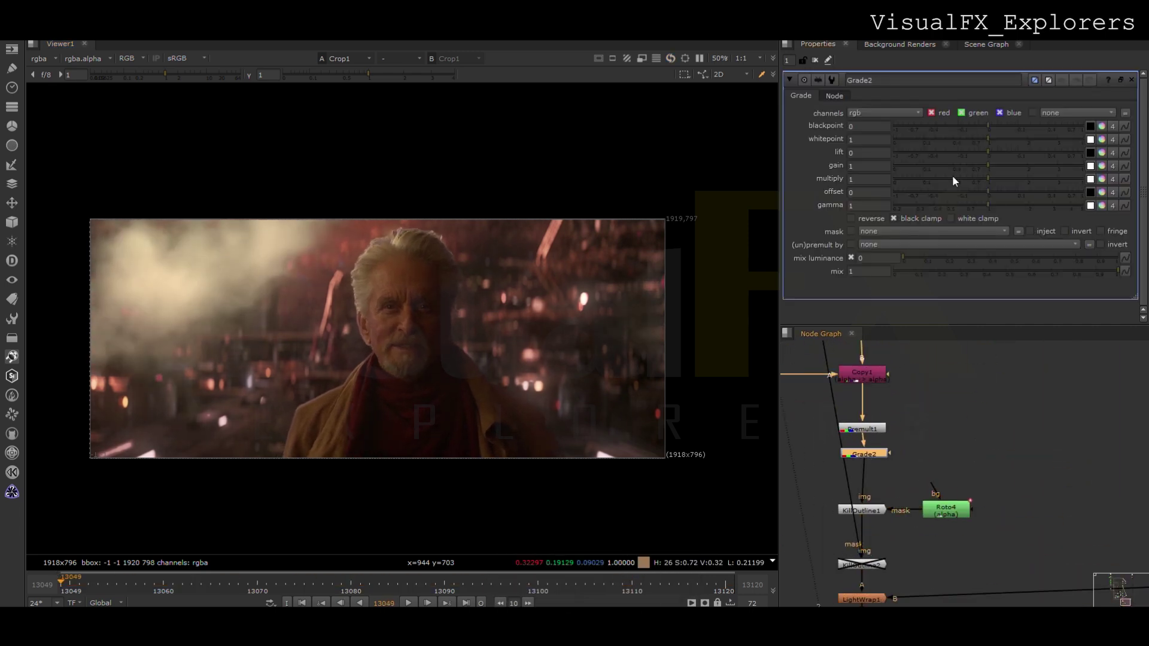
{"action": "key", "text": "o"}
{"action": "left_click", "coordinate": [123, 192]}
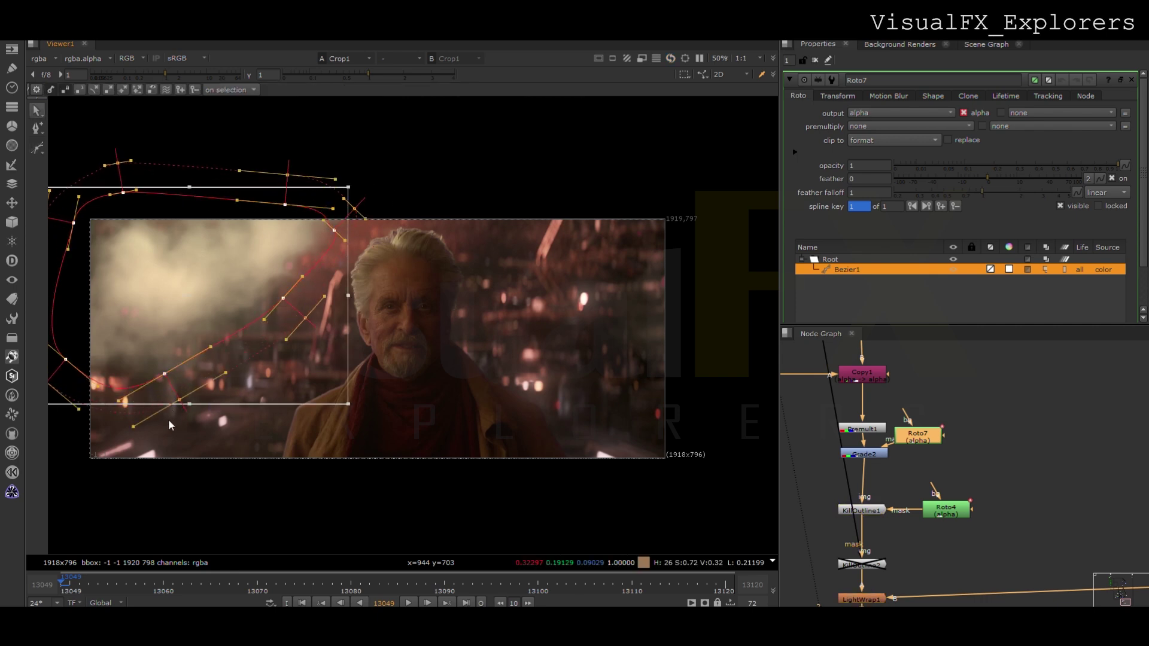
{"action": "left_click_drag", "start_coordinate": [168, 422], "coordinate": [173, 428]}
{"action": "left_click_drag", "start_coordinate": [189, 326], "coordinate": [186, 326]}
Warm the masked smoke area by setting Grade2's gain to 1.3 for red and 0.7 for blue.
{"action": "left_click", "coordinate": [873, 455]}
{"action": "mouse_move", "coordinate": [961, 164]}
{"action": "left_mouse_down"}
{"action": "mouse_move", "coordinate": [934, 164]}
{"action": "mouse_move", "coordinate": [990, 163]}
{"action": "mouse_move", "coordinate": [961, 165]}
{"action": "left_mouse_up"}
{"action": "left_click", "coordinate": [1025, 166], "text": "ctrl"}
{"action": "left_click", "coordinate": [1102, 166]}
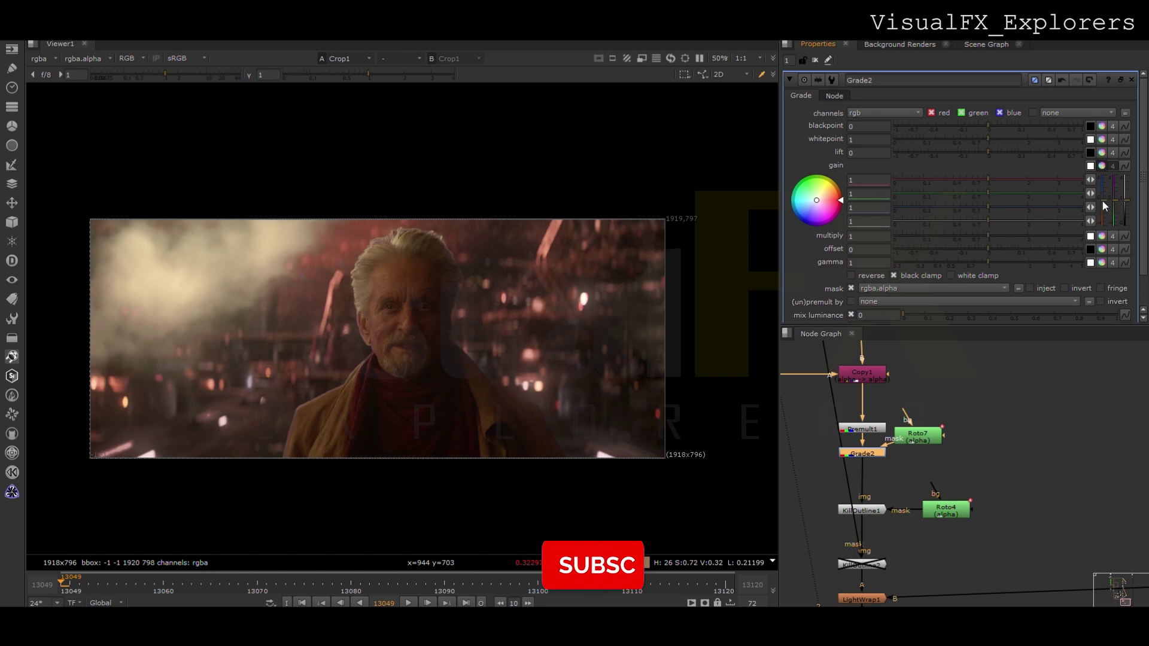
{"action": "left_click_drag", "start_coordinate": [1105, 221], "coordinate": [1106, 212]}
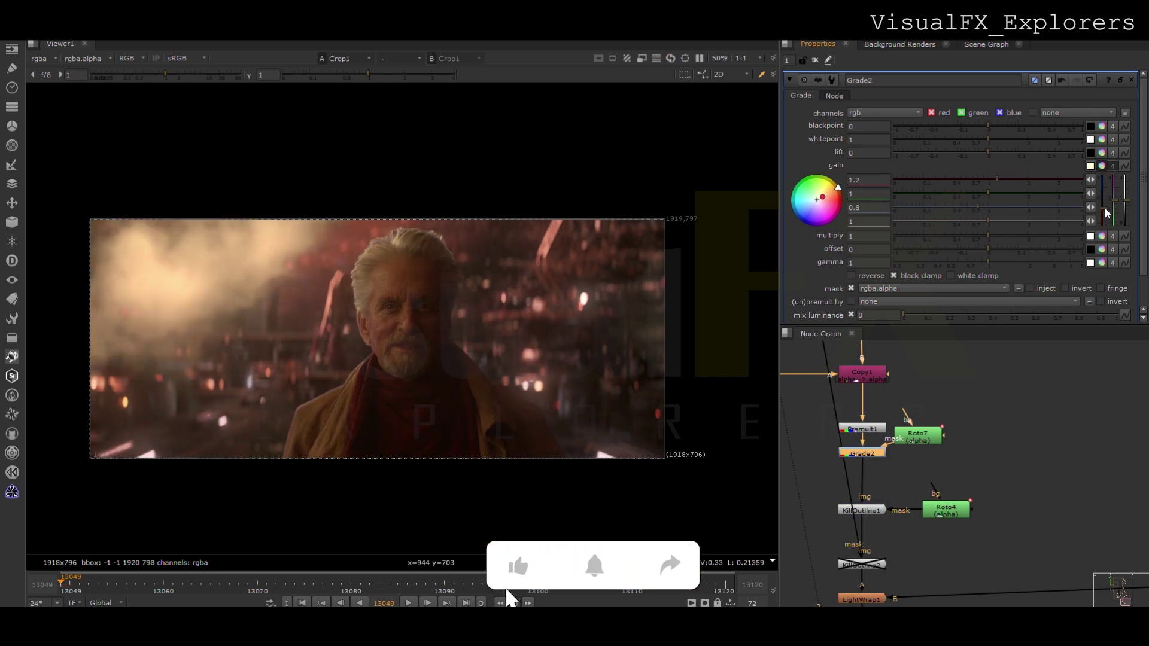
Add a second feathered Bezier shape to Roto7 over the upper right part of the image.
{"action": "scroll", "coordinate": [928, 485], "scroll_direction": "down", "scroll_amount": 5}
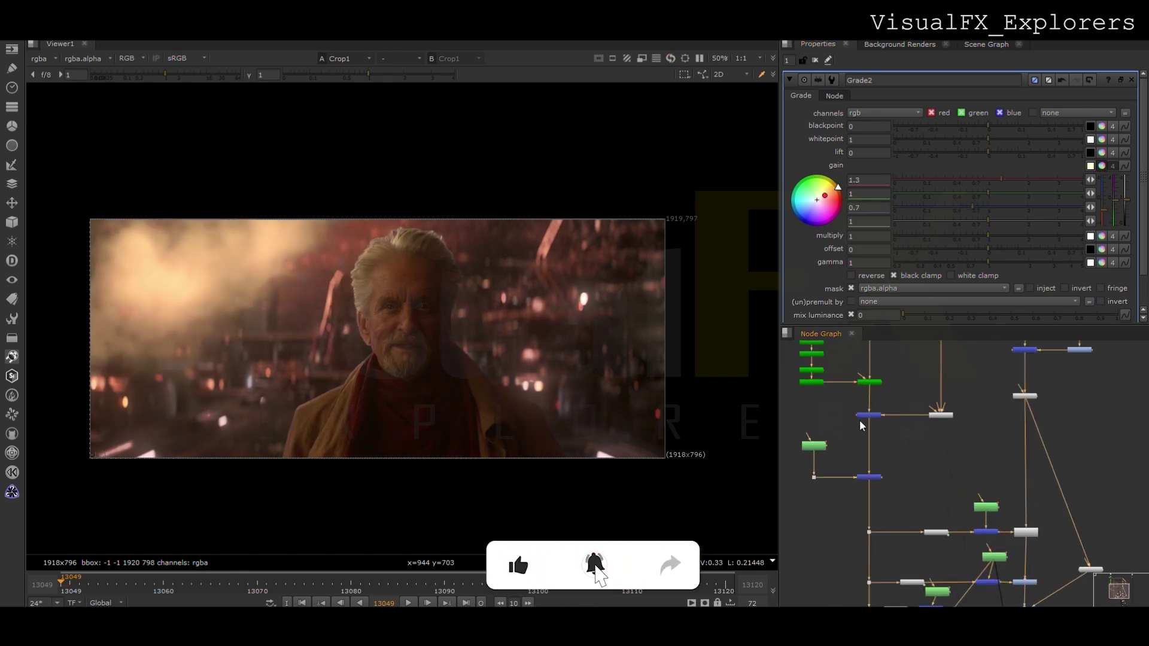
{"action": "scroll", "coordinate": [867, 415], "scroll_direction": "up", "scroll_amount": 5}
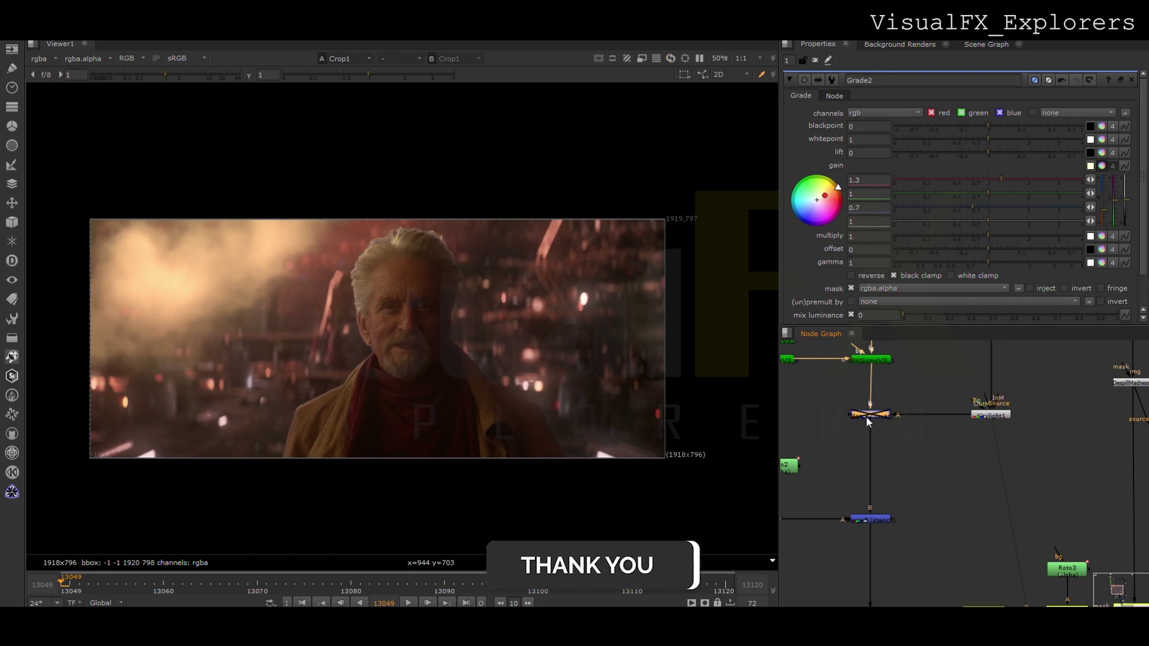
{"action": "scroll", "coordinate": [866, 415], "scroll_direction": "down", "scroll_amount": 5}
{"action": "scroll", "coordinate": [973, 533], "scroll_direction": "up", "scroll_amount": 4}
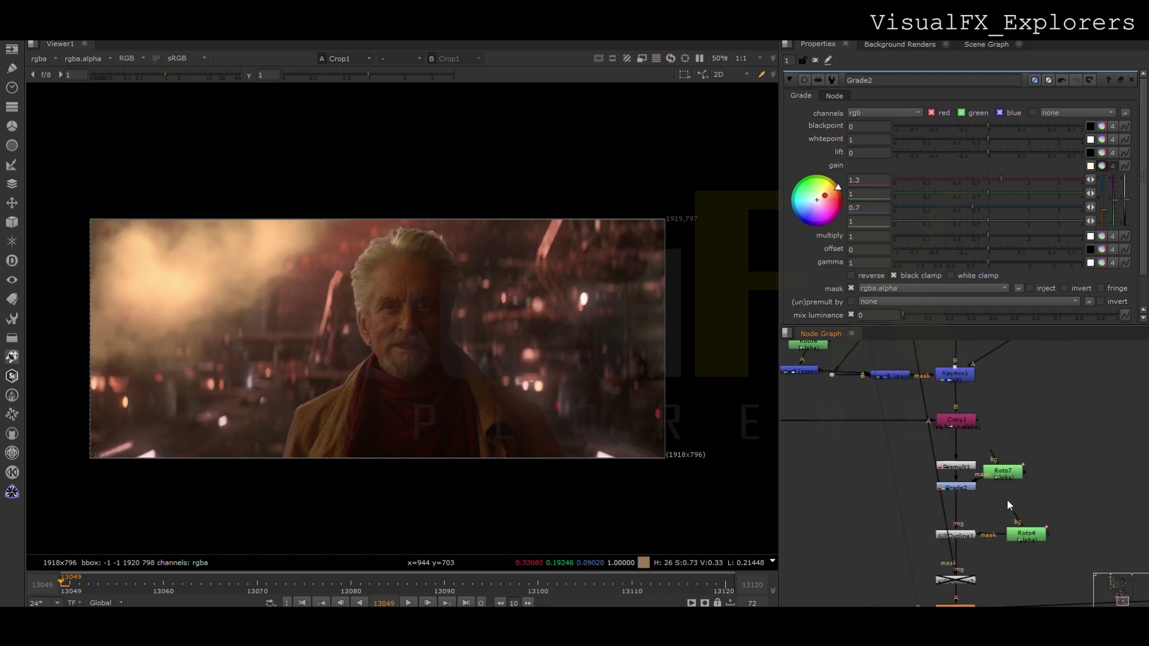
{"action": "double_click", "coordinate": [1003, 471]}
{"action": "left_click", "coordinate": [37, 148]}
{"action": "left_click_drag", "start_coordinate": [693, 208], "coordinate": [637, 205]}
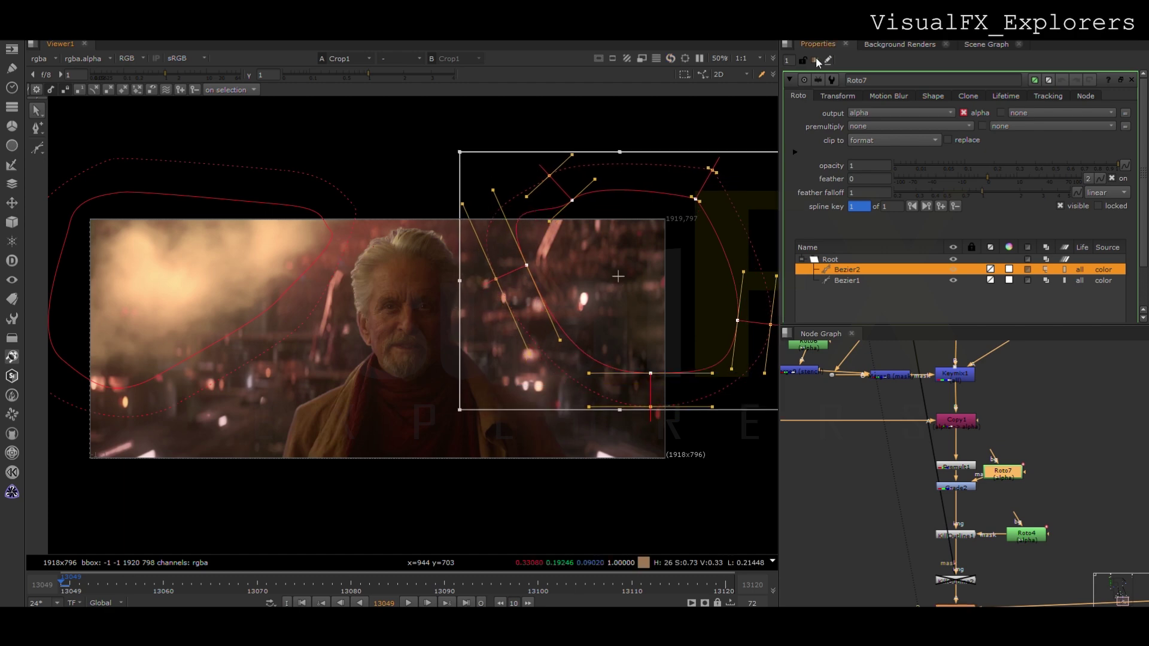
Reopen Grade2's properties at its mask and mix settings.
{"action": "double_click", "coordinate": [958, 488]}
{"action": "scroll", "coordinate": [1037, 296], "scroll_direction": "down", "scroll_amount": 1}
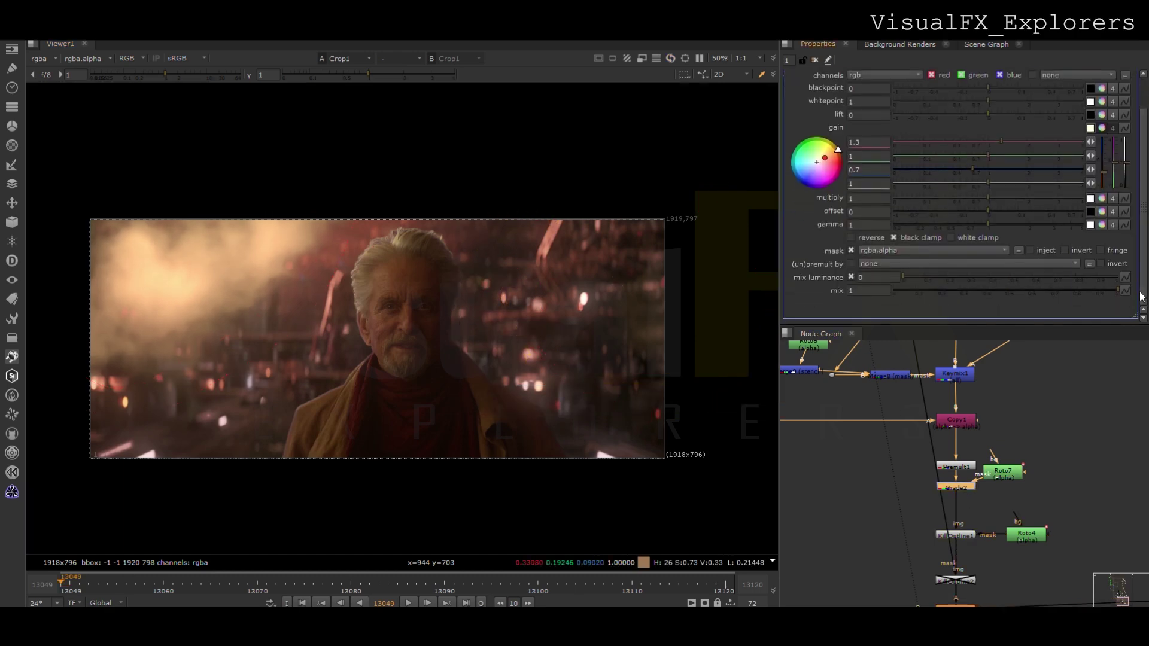